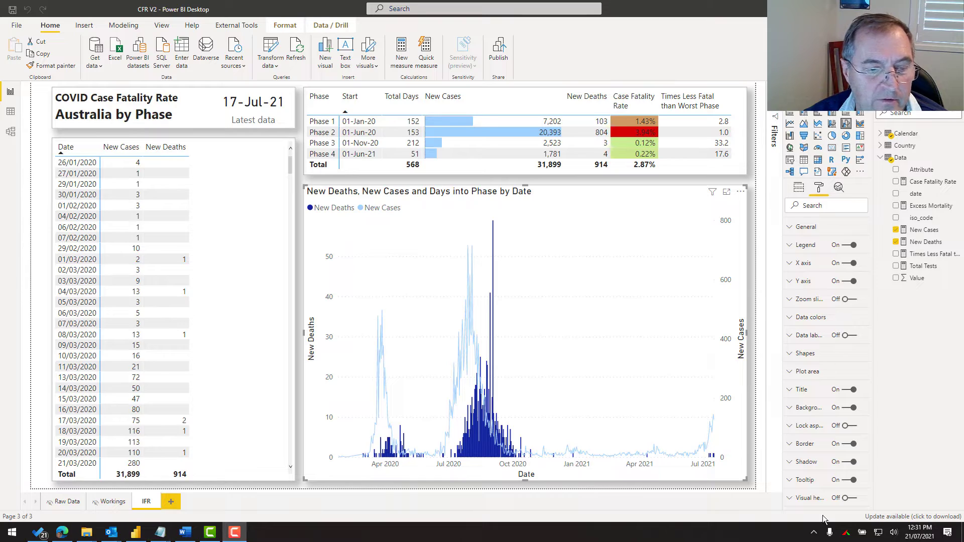
Step: Review the list of planned report improvements in Notepad, highlighting "Build a lead/lag adjustment", and return to the report
left_click(160, 532)
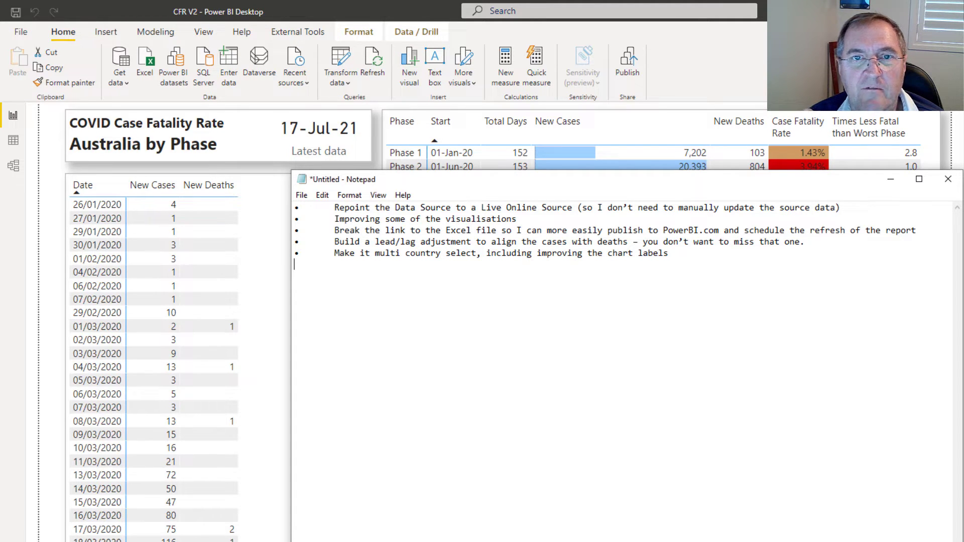
left_click_drag(557, 179, 553, 275)
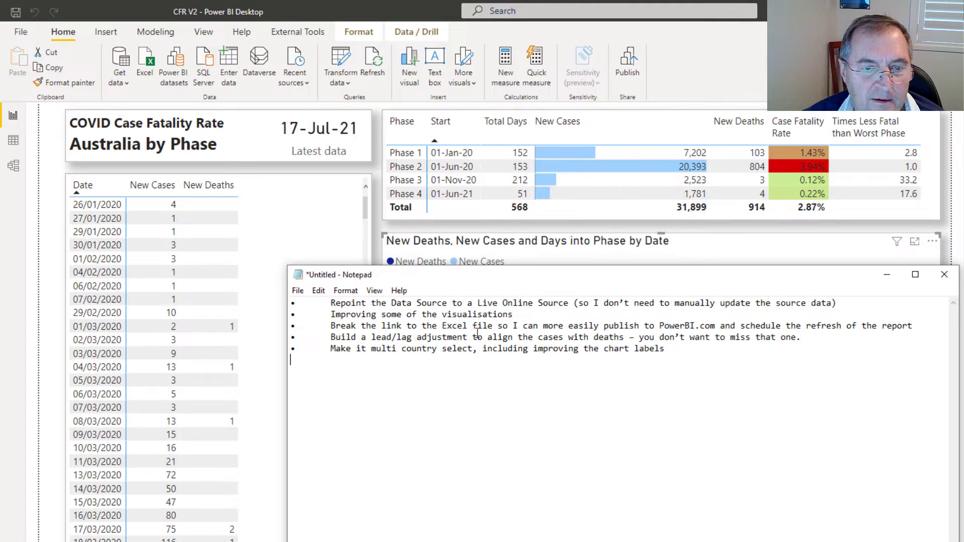
left_click_drag(329, 337, 475, 336)
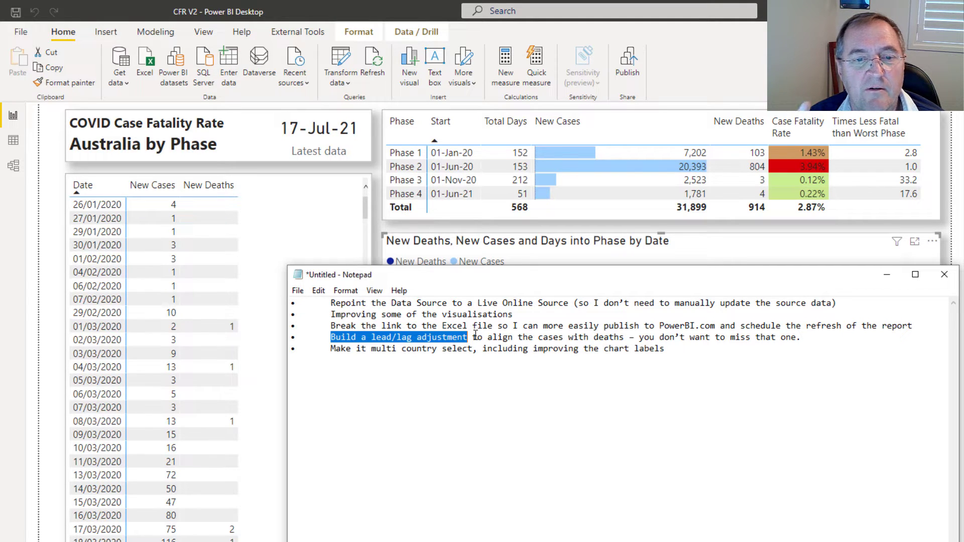
key("alt+Tab")
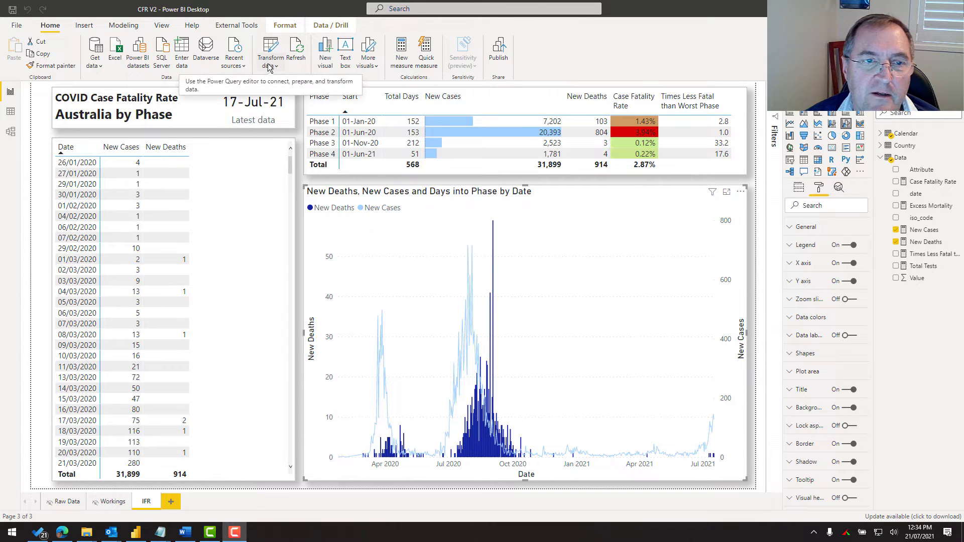
Step: Open the Power Query Editor and examine the query dependencies to see which source files feed each query
left_click(274, 40)
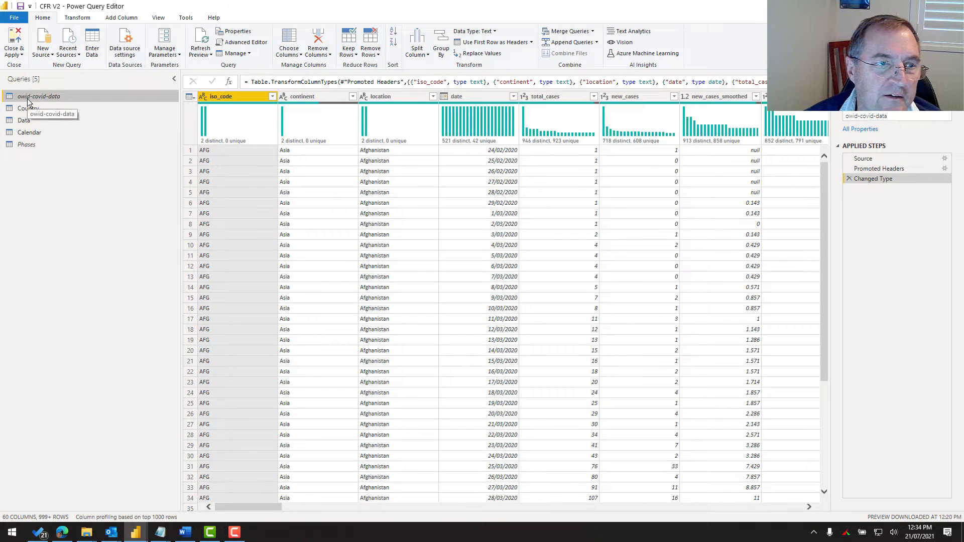
left_click(162, 18)
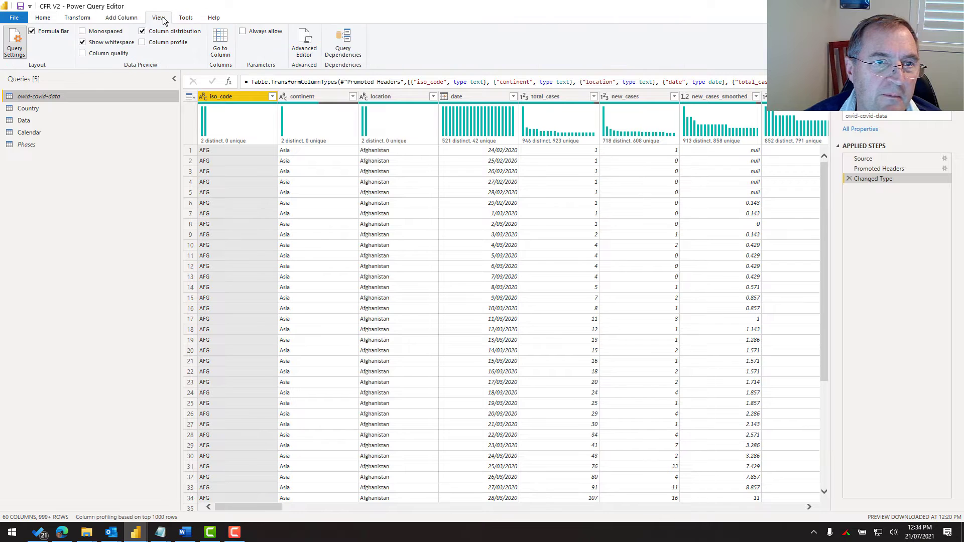
left_click(346, 50)
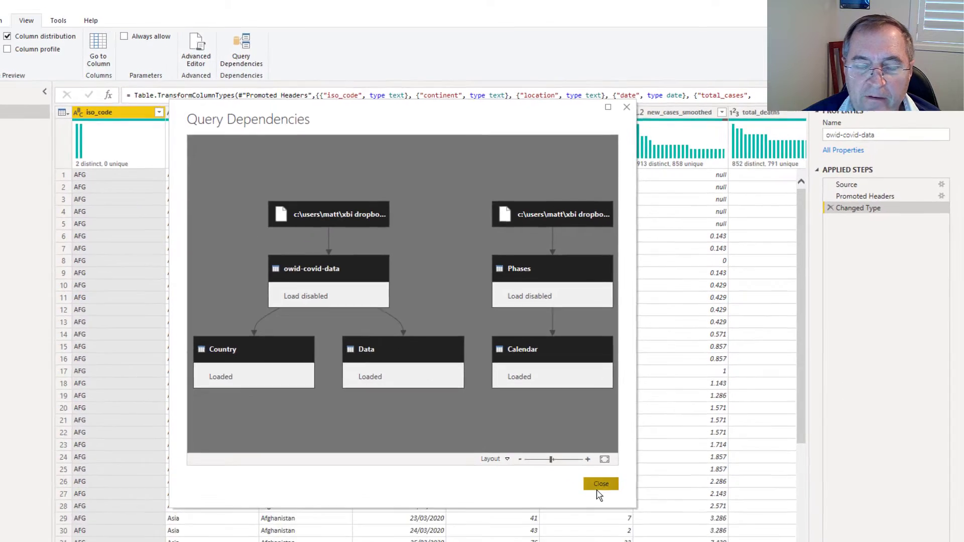
left_click(577, 517)
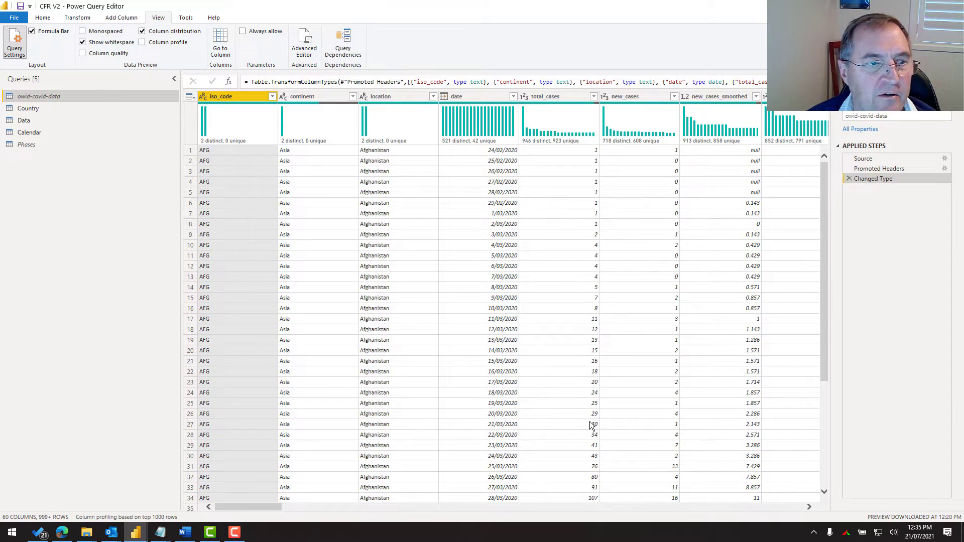
Step: Switch to the browser and, through Our World in Data's COVID-19 Data Explorer, open the complete COVID-19 dataset repository on GitHub
left_click(63, 533)
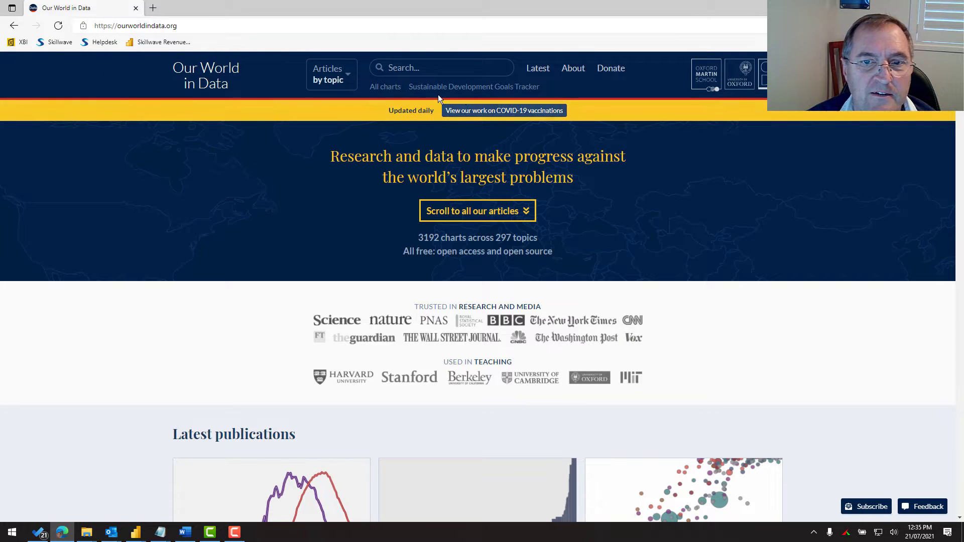
left_click(507, 111)
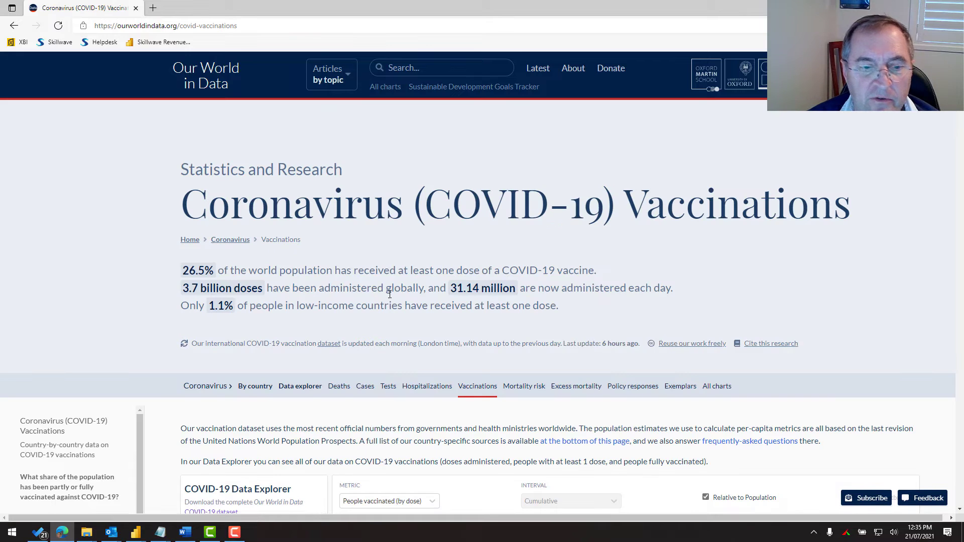
scroll(360, 311, "down", 3)
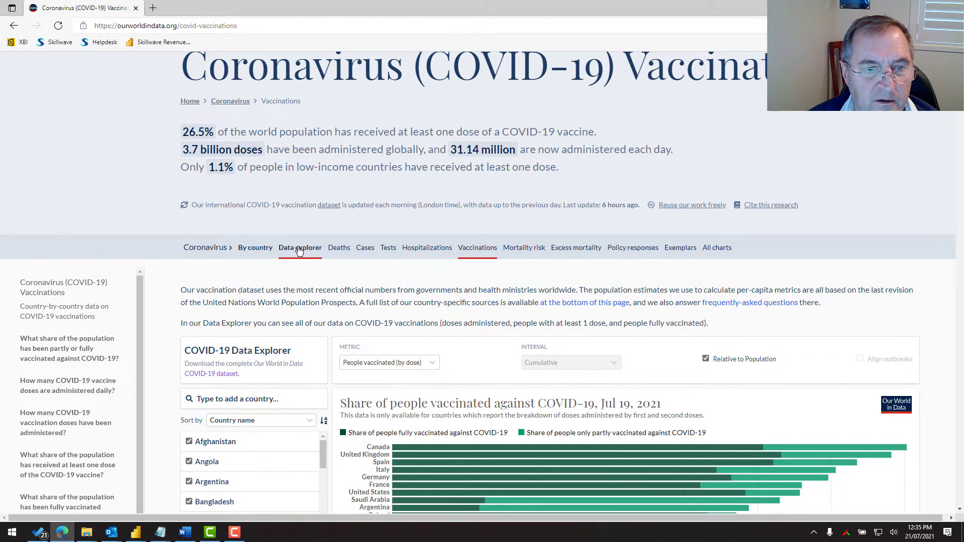
left_click(299, 249)
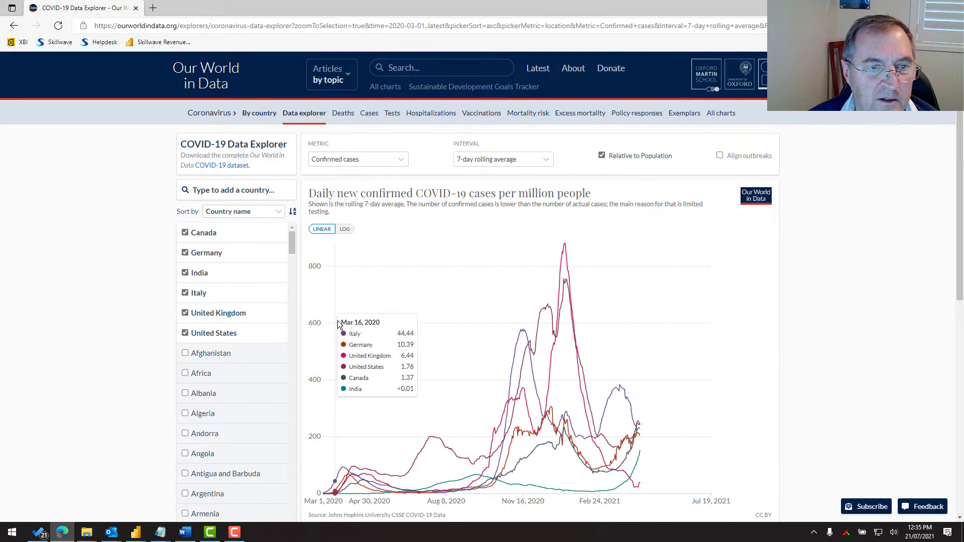
left_click(213, 171)
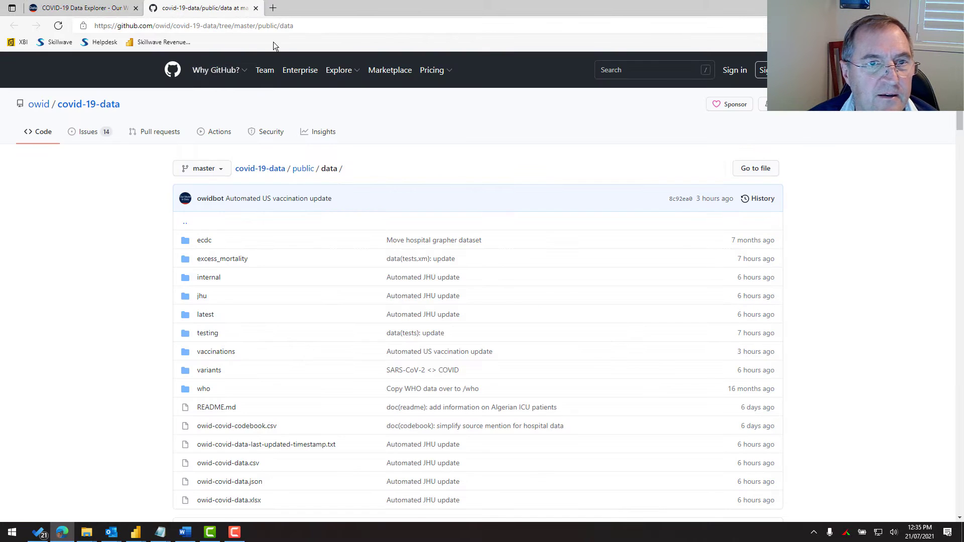
Step: Open the raw owid-covid-data.csv file from the repository and copy its web address
scroll(262, 351, "down", 4)
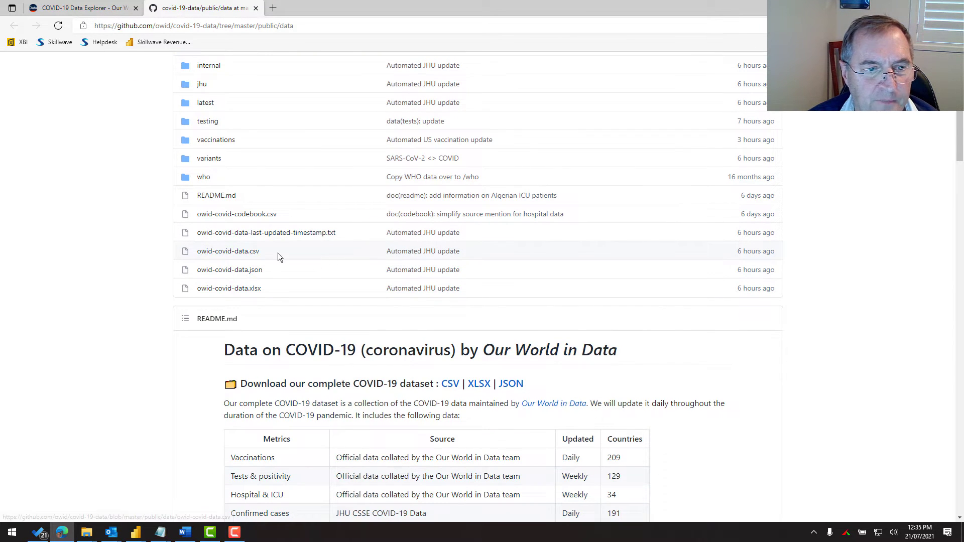
left_click(252, 254)
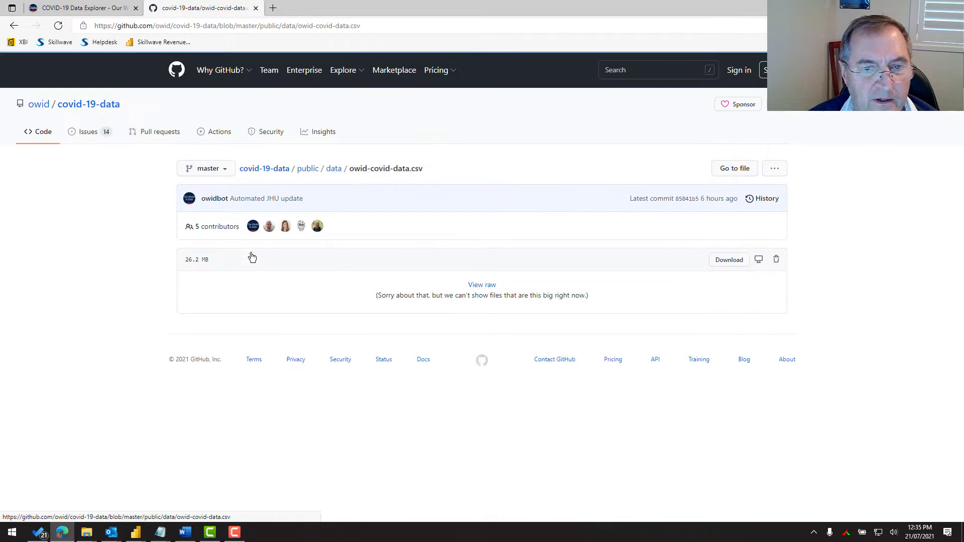
left_click(731, 261)
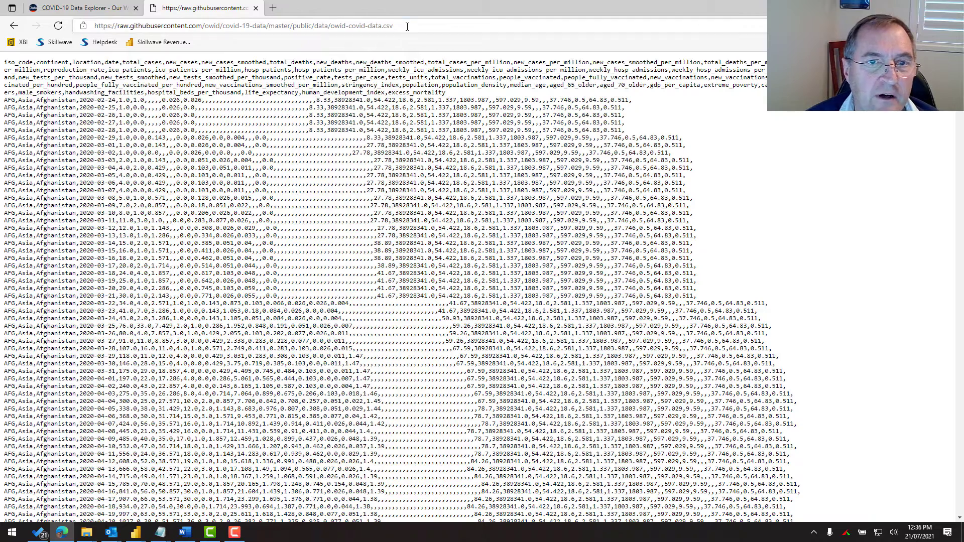
left_click(389, 25)
right_click(387, 26)
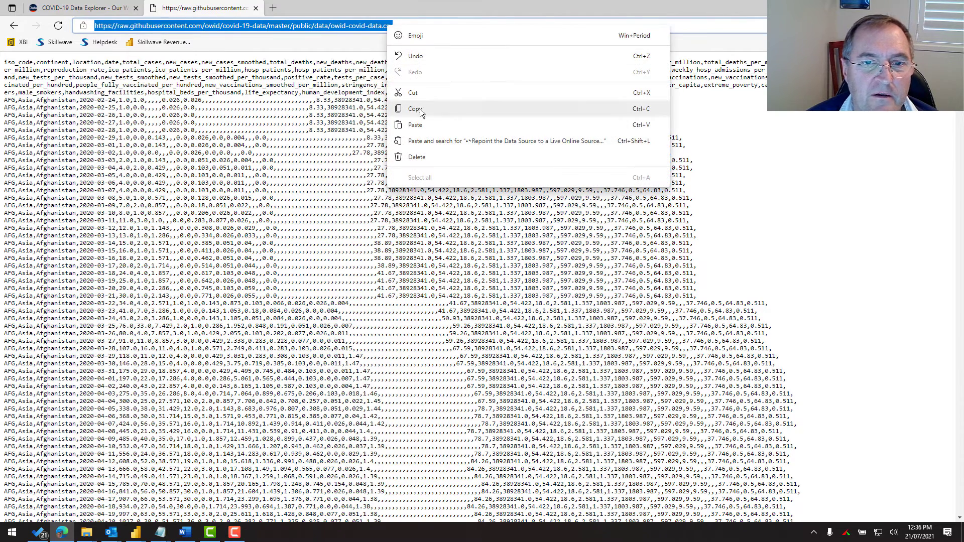
left_click(420, 109)
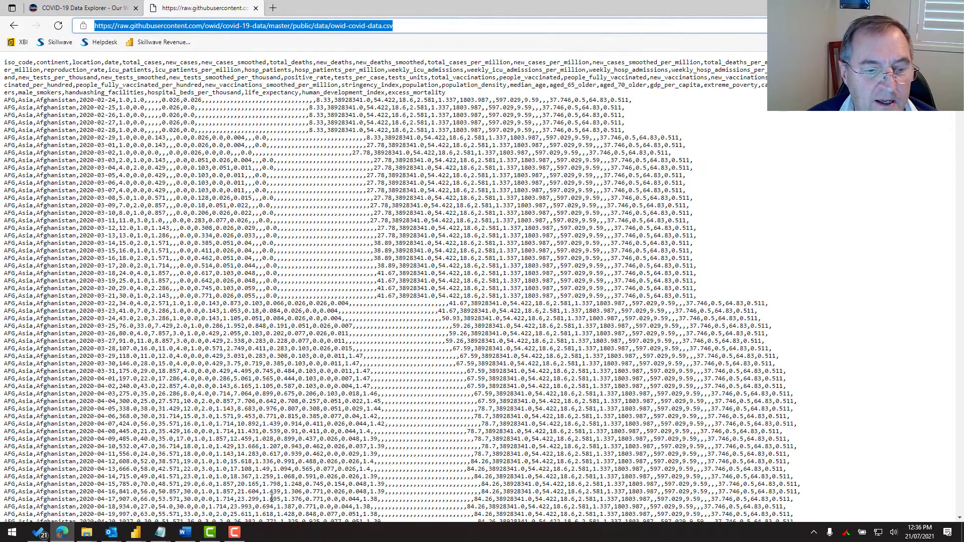
Step: Switch back to the Power Query Editor and create a new Web query from the copied owid-covid-data.csv URL, keeping the default import settings
left_click(136, 532)
left_click(171, 483)
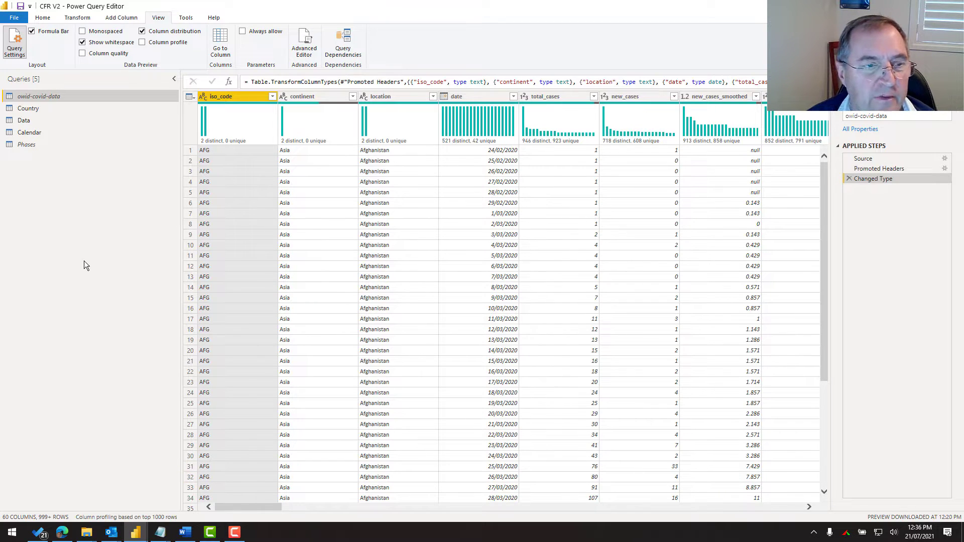
right_click(96, 213)
mouse_move(118, 229)
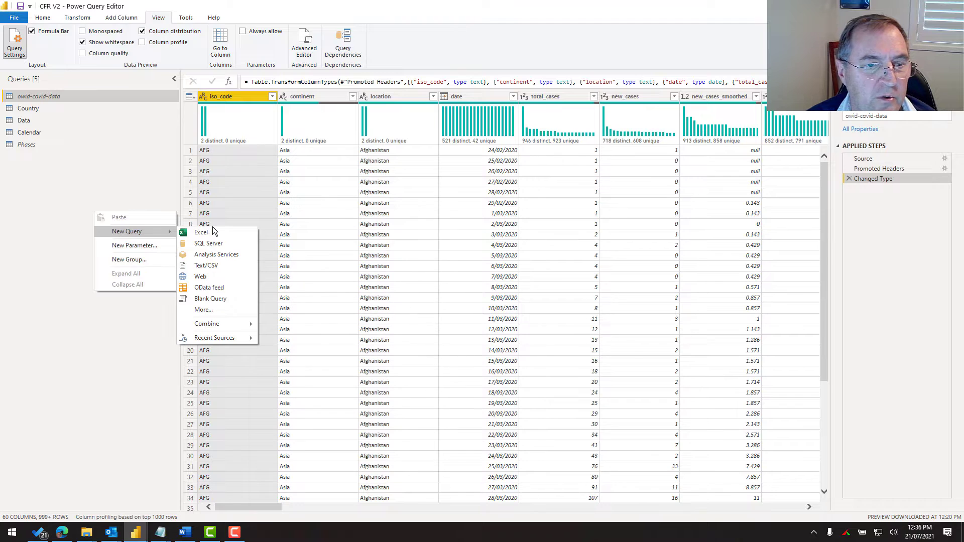
left_click(201, 278)
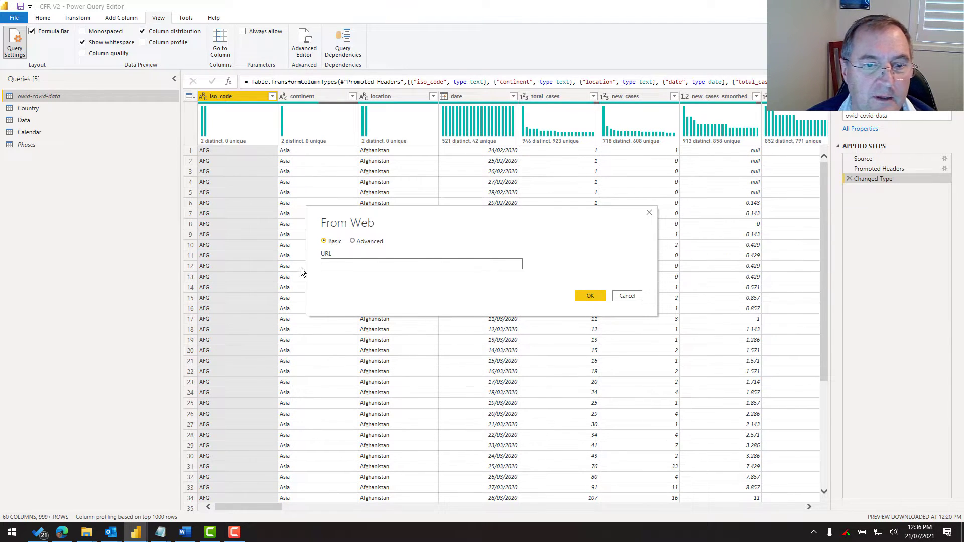
key("ctrl+v")
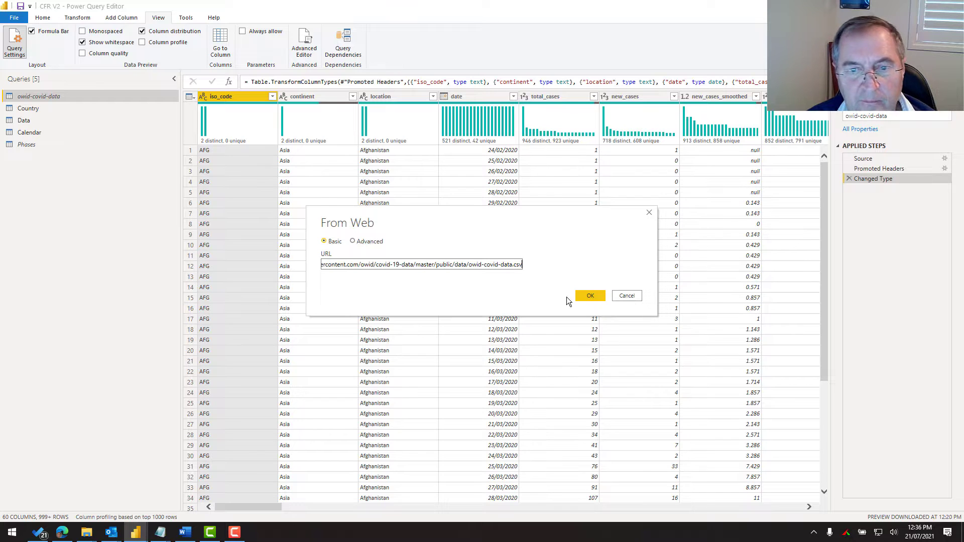
left_click(590, 296)
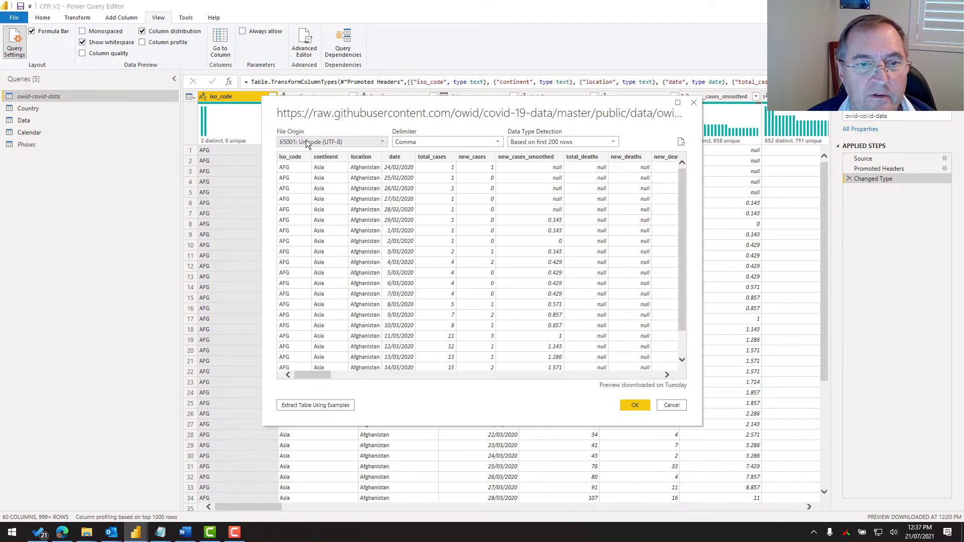
left_click(636, 405)
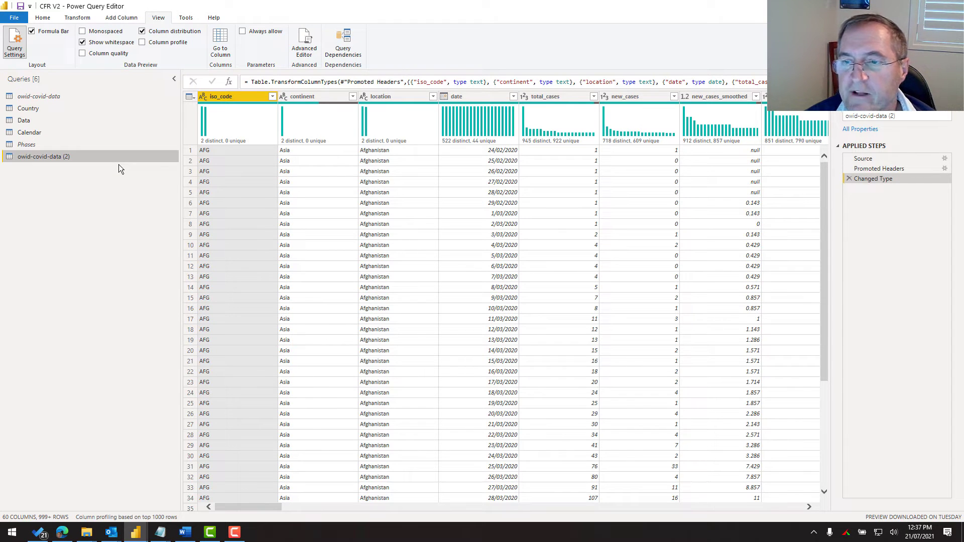
Step: Examine the Source, Promoted Headers and Changed Type steps of the new owid-covid-data (2) web query
left_click(865, 159)
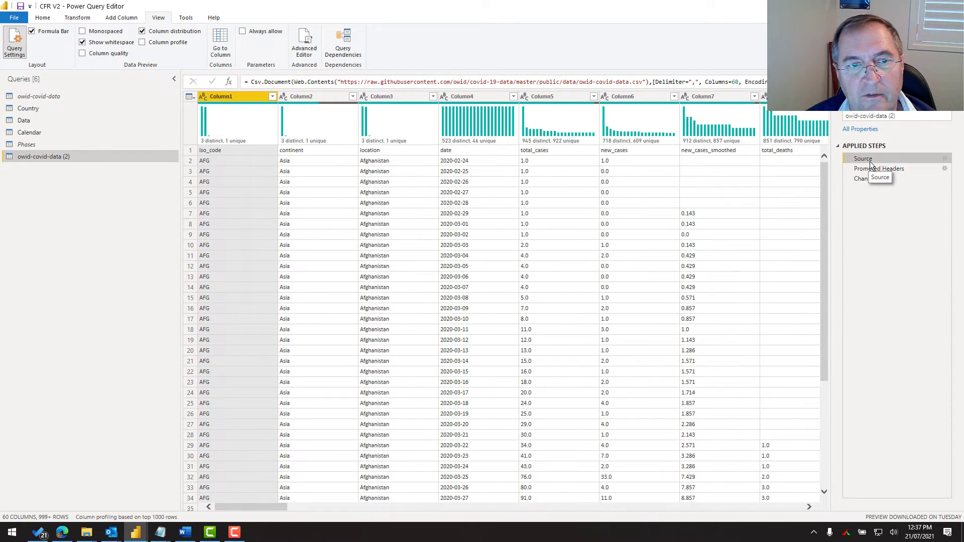
left_click_drag(254, 81, 356, 81)
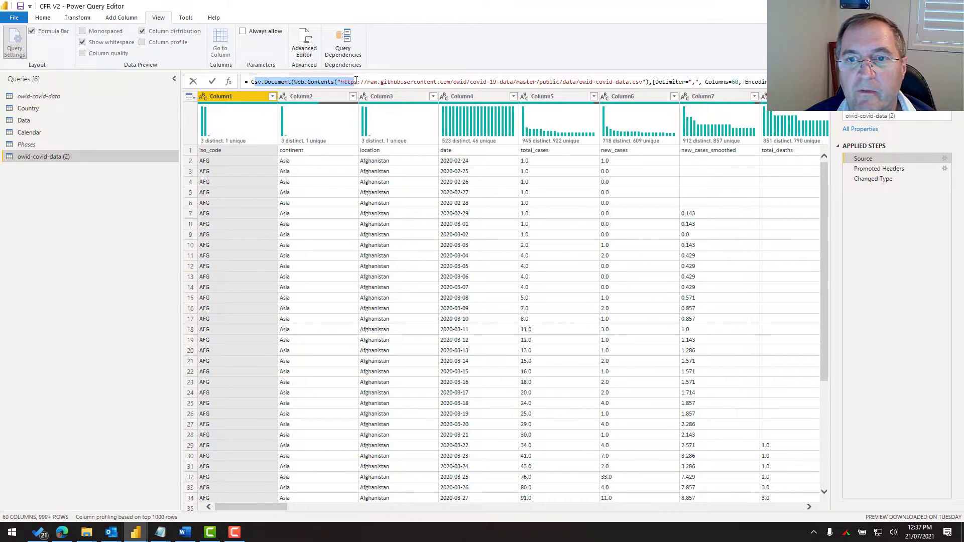
left_click(899, 171)
left_click(896, 171)
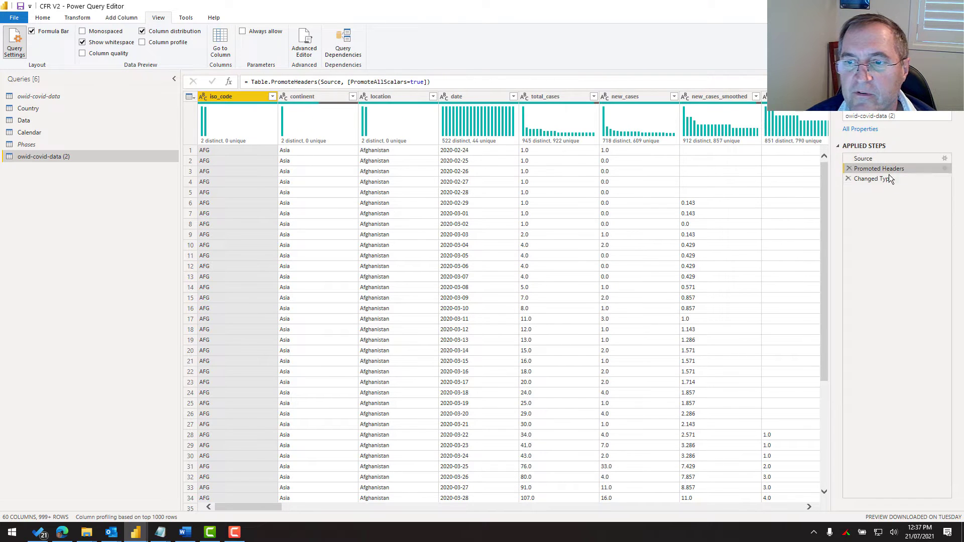
left_click(887, 180)
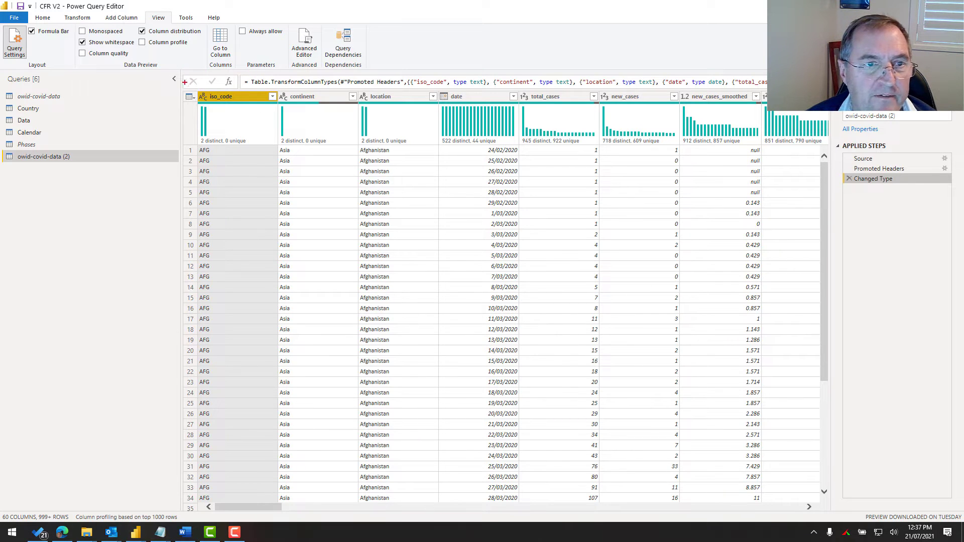
mouse_move(180, 92)
left_mouse_down()
mouse_move(515, 230)
mouse_move(602, 249)
left_mouse_up()
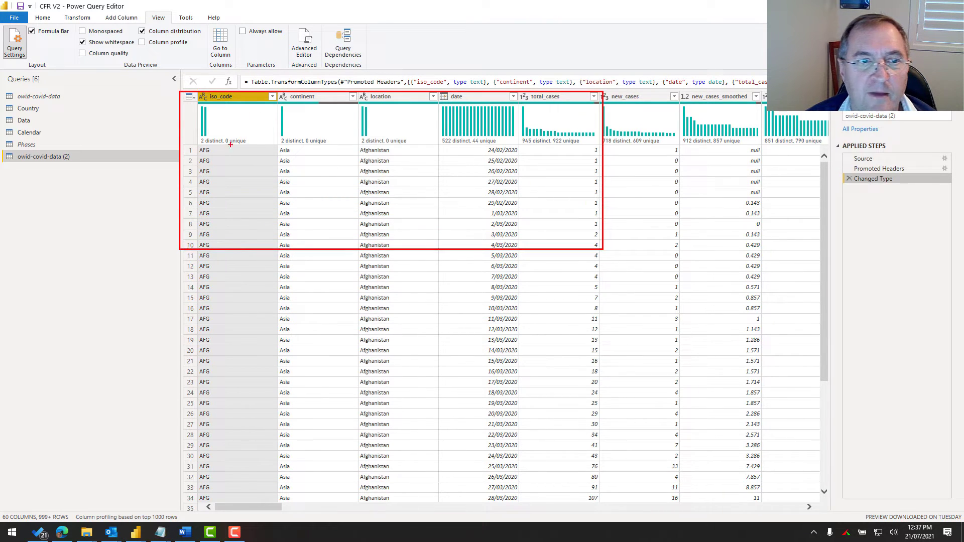
mouse_move(109, 92)
left_mouse_down()
mouse_move(173, 97)
mouse_move(108, 97)
left_mouse_up()
left_click_drag(159, 230, 158, 122)
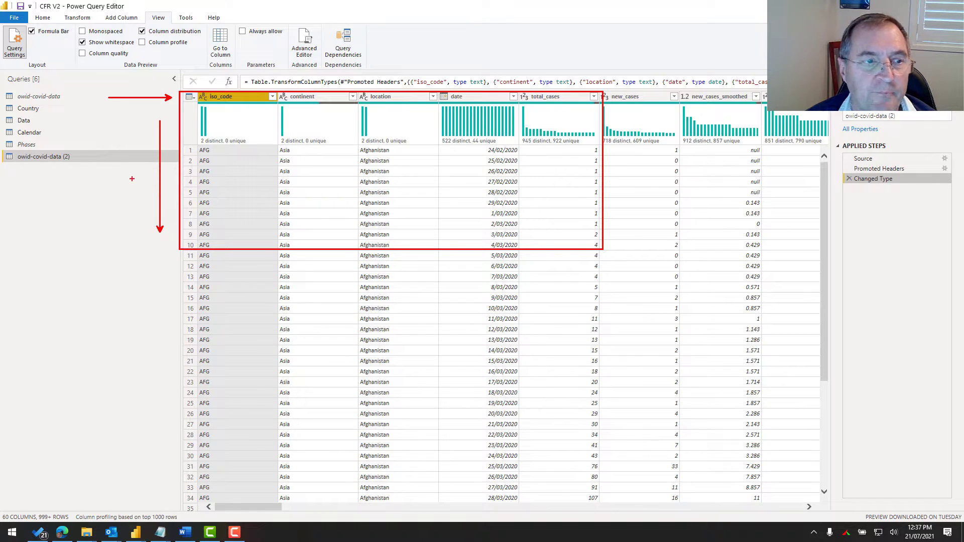
key("Escape")
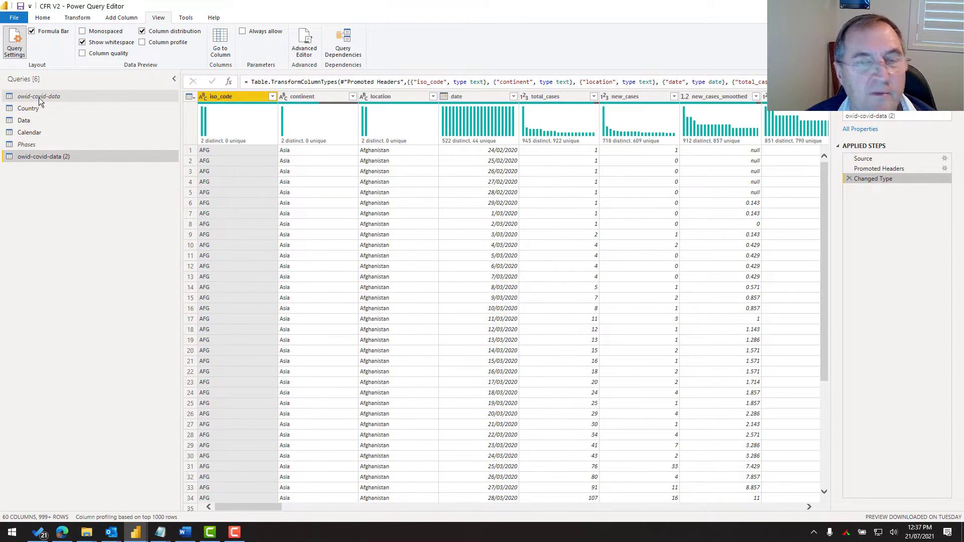
Step: Examine the Source, Promoted Headers and Changed Type steps of the original owid-covid-data query
left_click(39, 98)
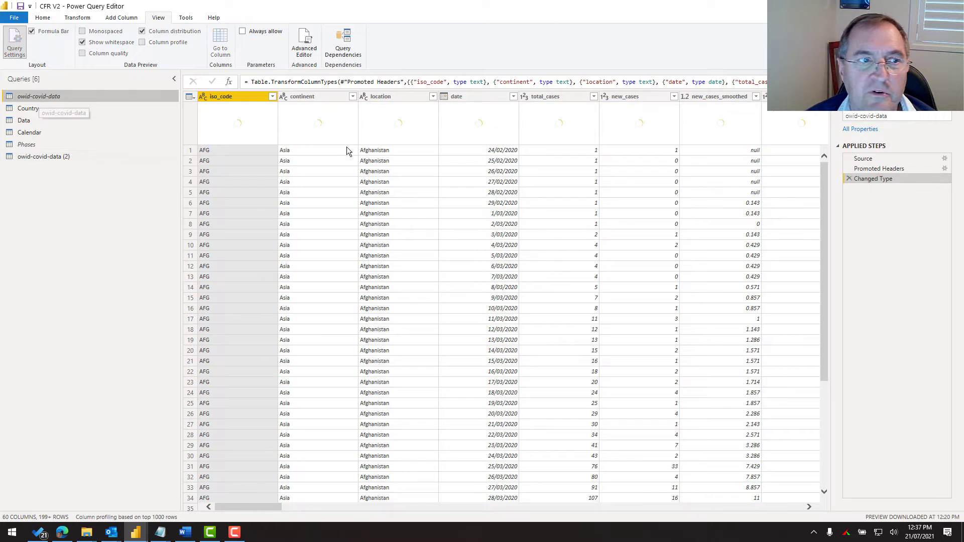
left_click(868, 160)
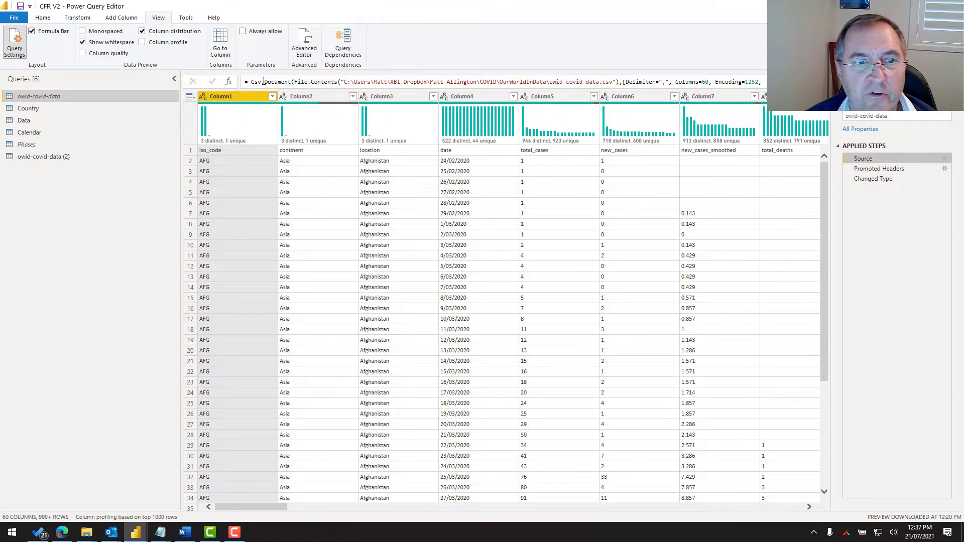
left_click_drag(284, 82, 368, 82)
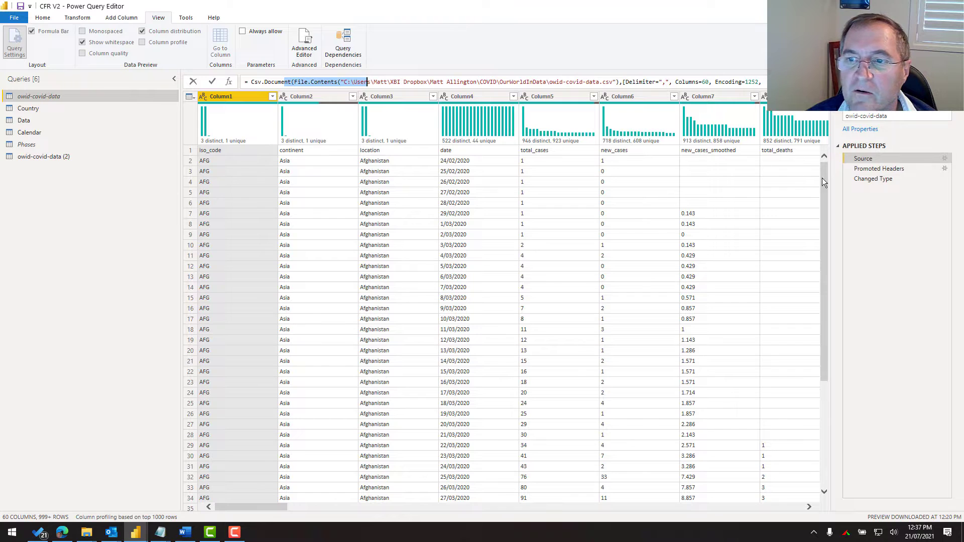
left_click(888, 170)
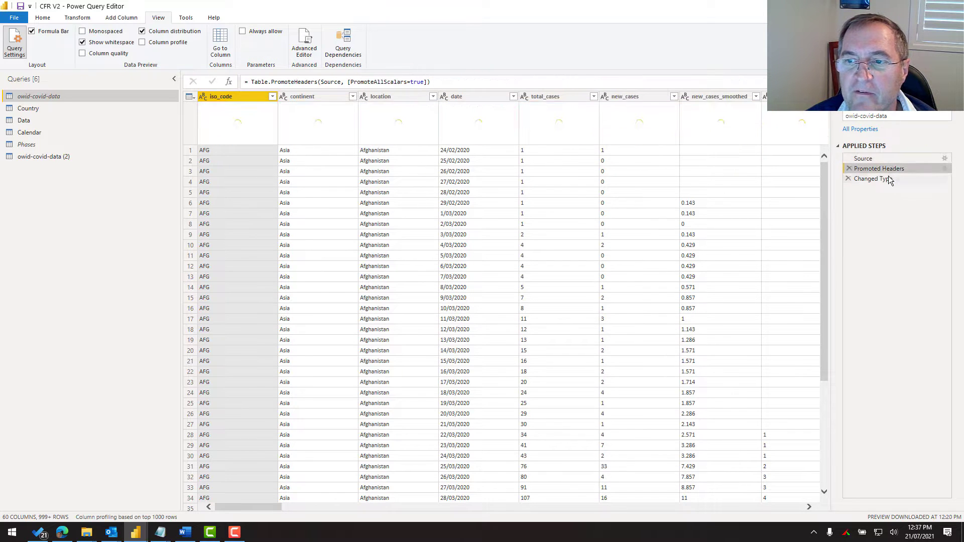
left_click(885, 180)
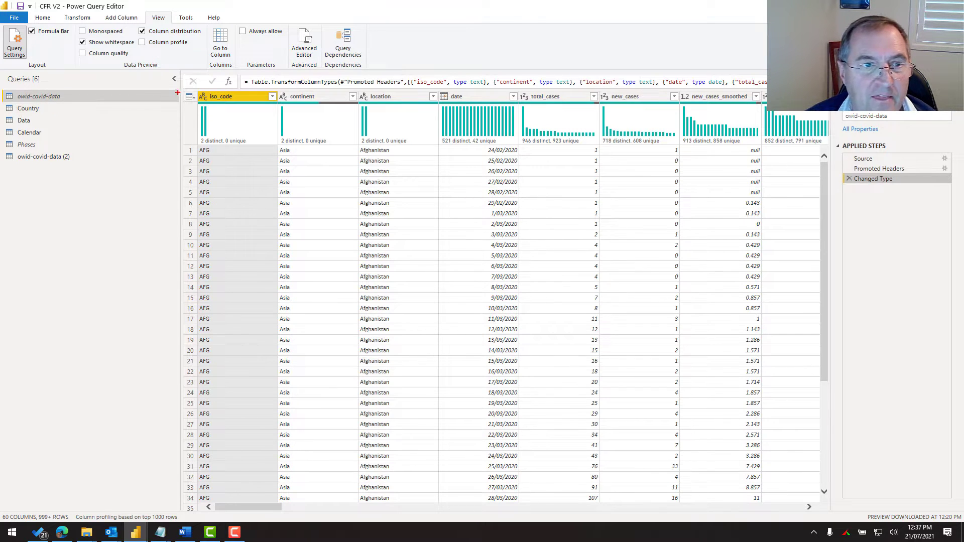
mouse_move(178, 91)
left_mouse_down()
mouse_move(466, 244)
mouse_move(485, 272)
left_mouse_up()
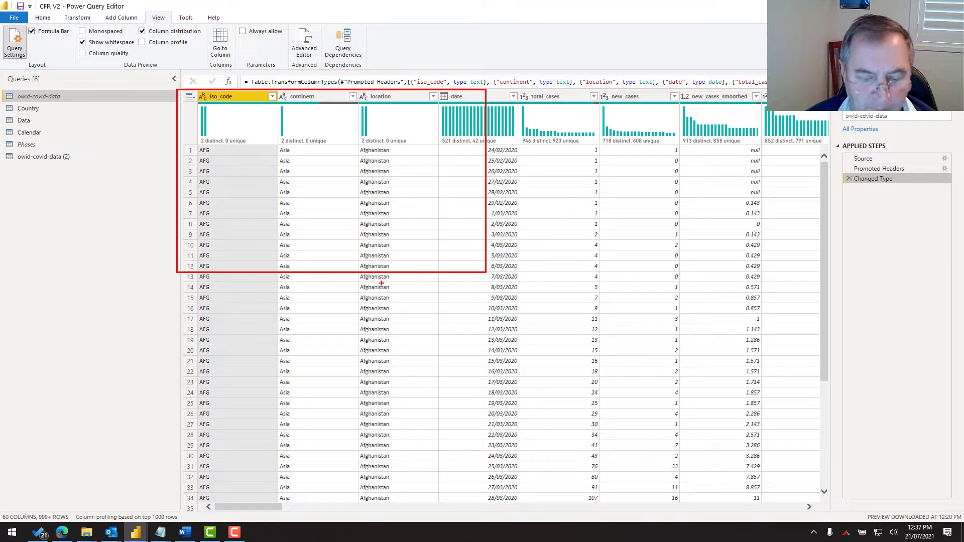
key("Escape")
Step: Compare the columns and data of the owid-covid-data (2) web query with those of the original owid-covid-data query
left_click(43, 159)
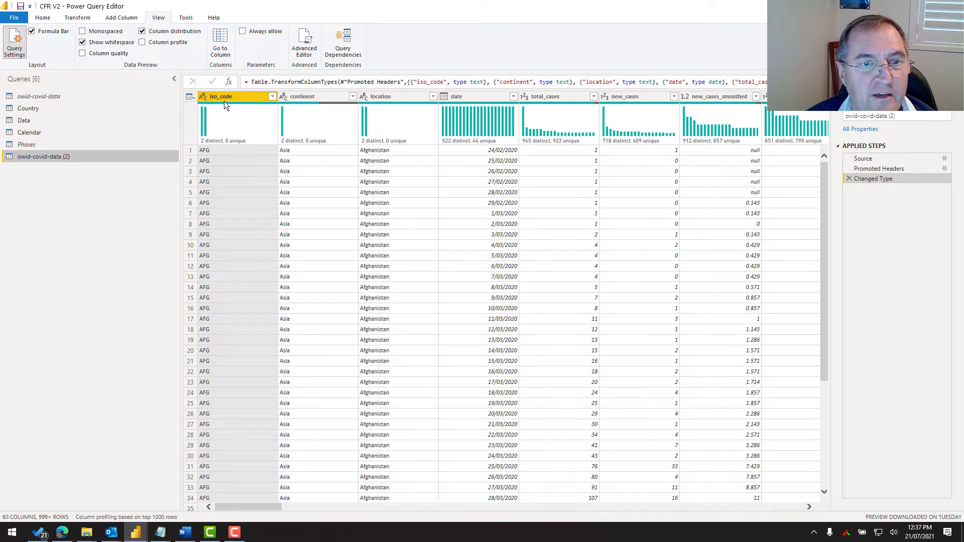
mouse_move(651, 124)
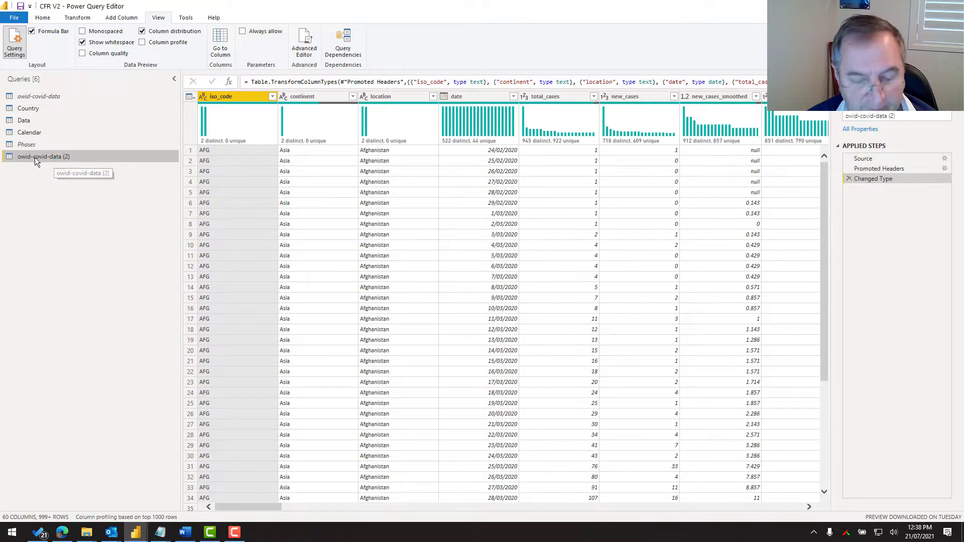
left_click_drag(3, 151, 81, 168)
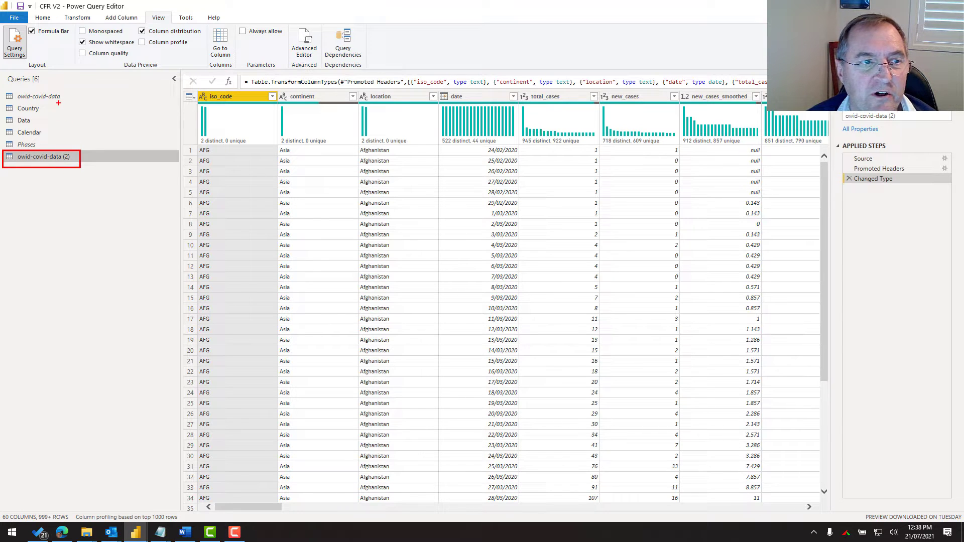
left_click_drag(58, 103, 79, 134)
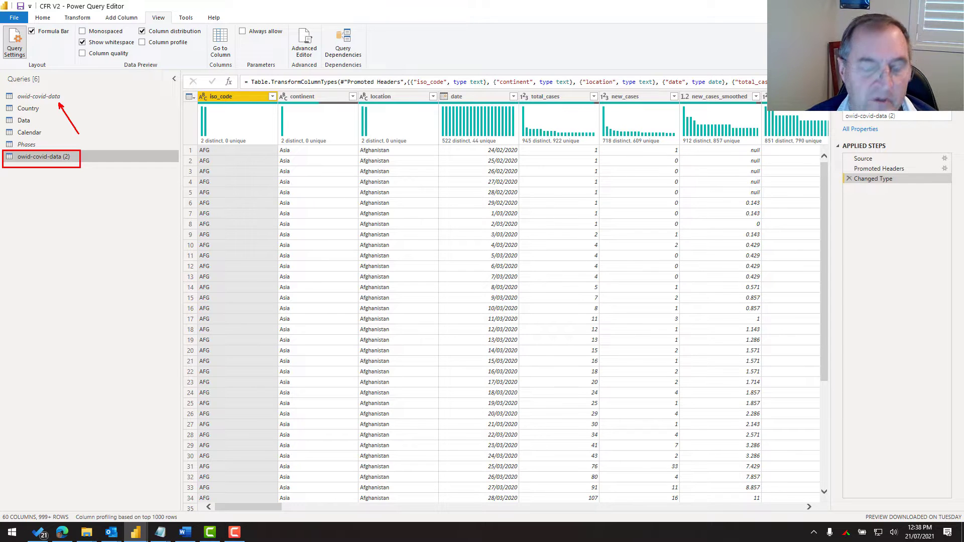
key("Escape")
left_click(52, 99)
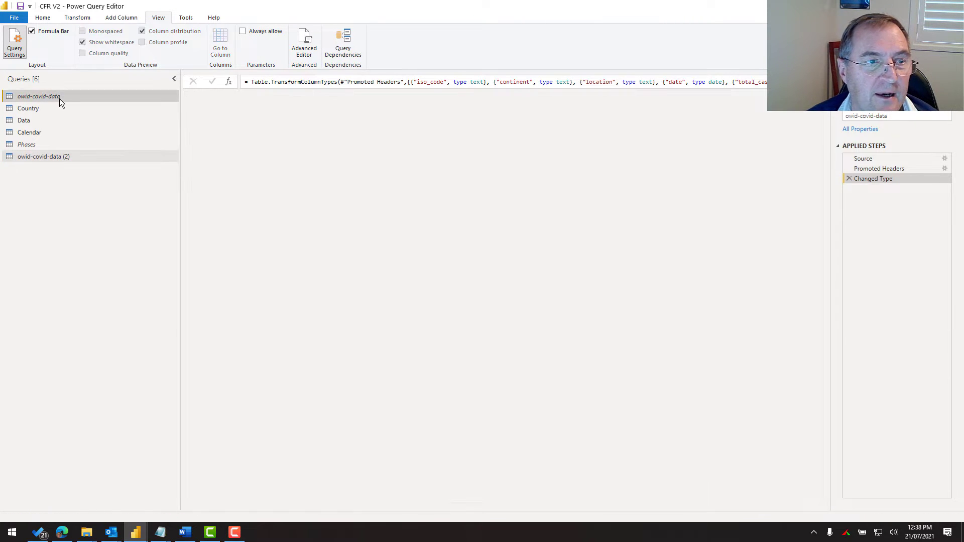
Step: Copy the complete M code of the owid-covid-data (2) query without changing that query
left_click(63, 154)
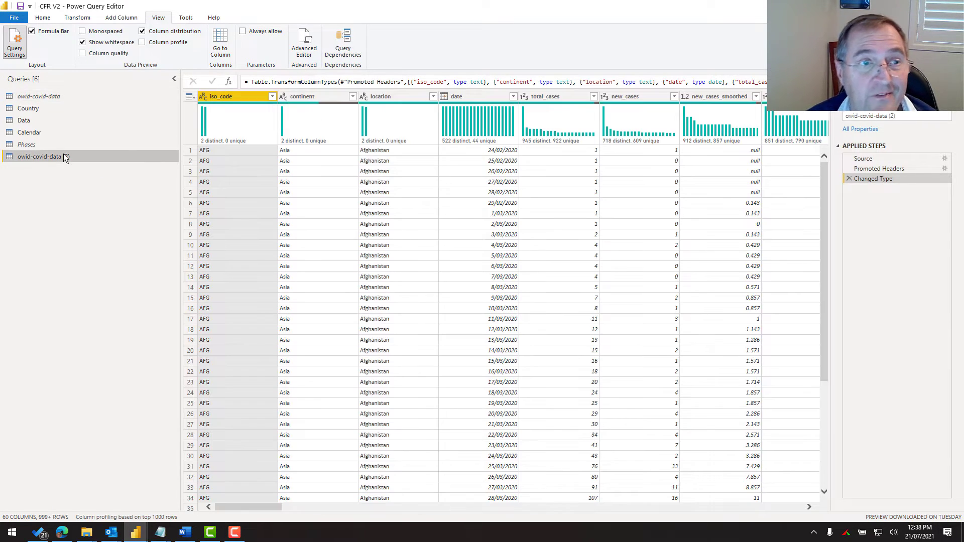
left_click(305, 43)
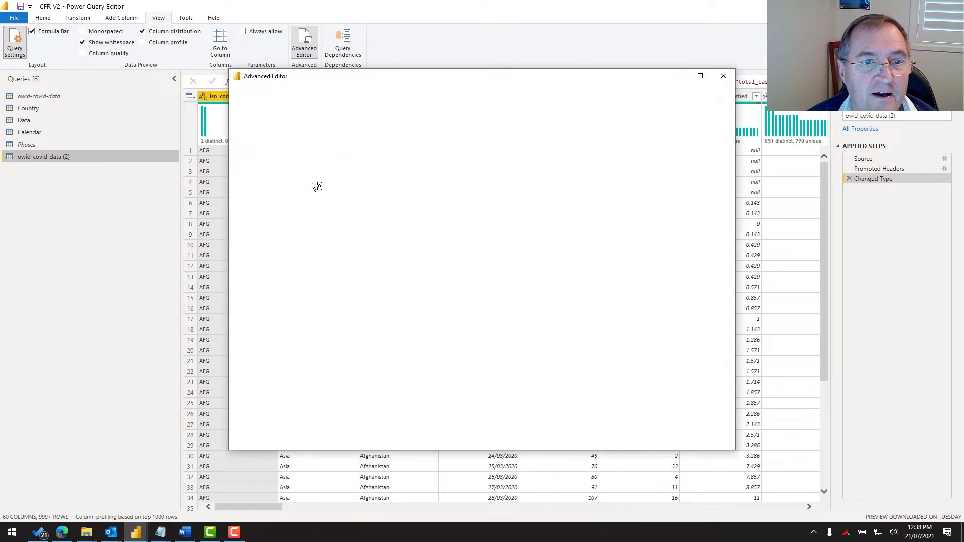
key("ctrl+a")
key("ctrl+c")
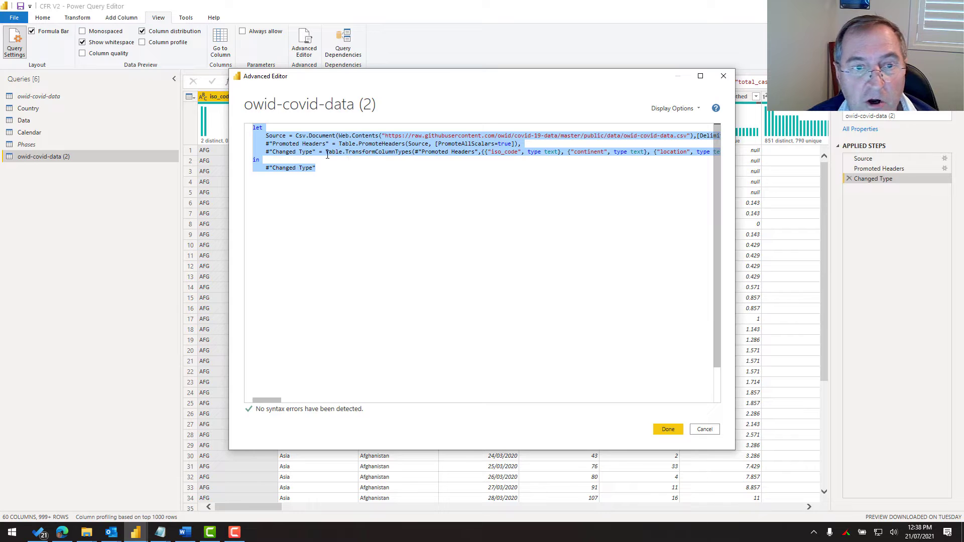
left_click(705, 428)
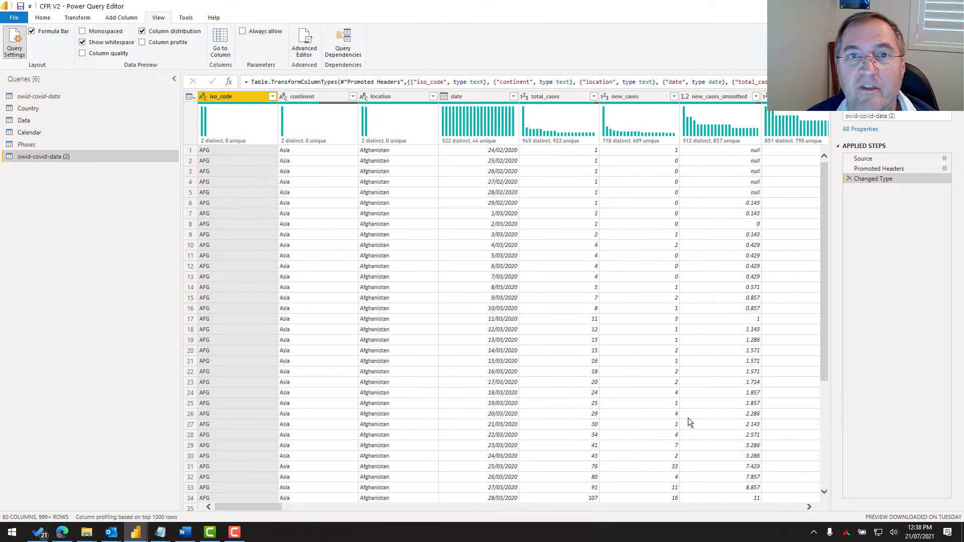
Step: Replace all the M code of the original owid-covid-data query with the copied web-source code and check the query dependencies
left_click(62, 94)
right_click(63, 94)
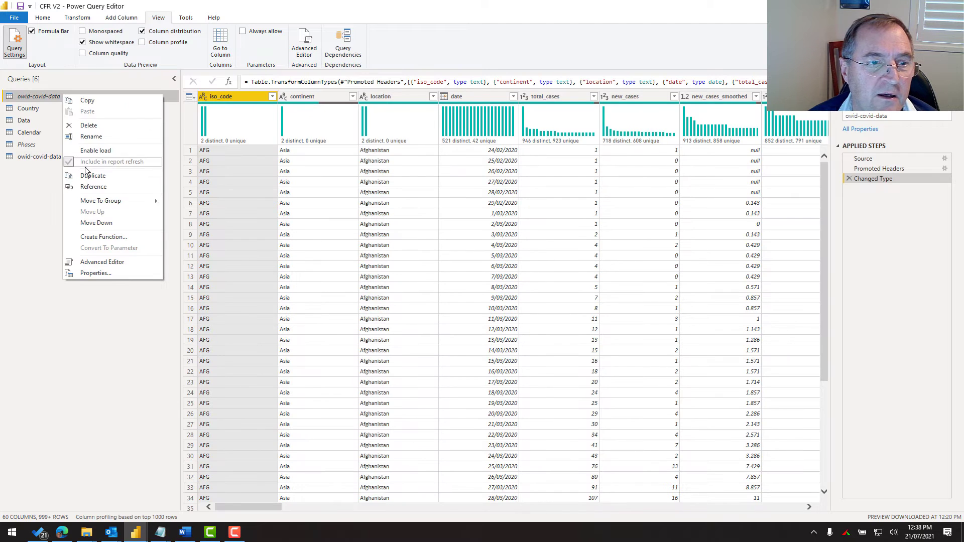
left_click(109, 263)
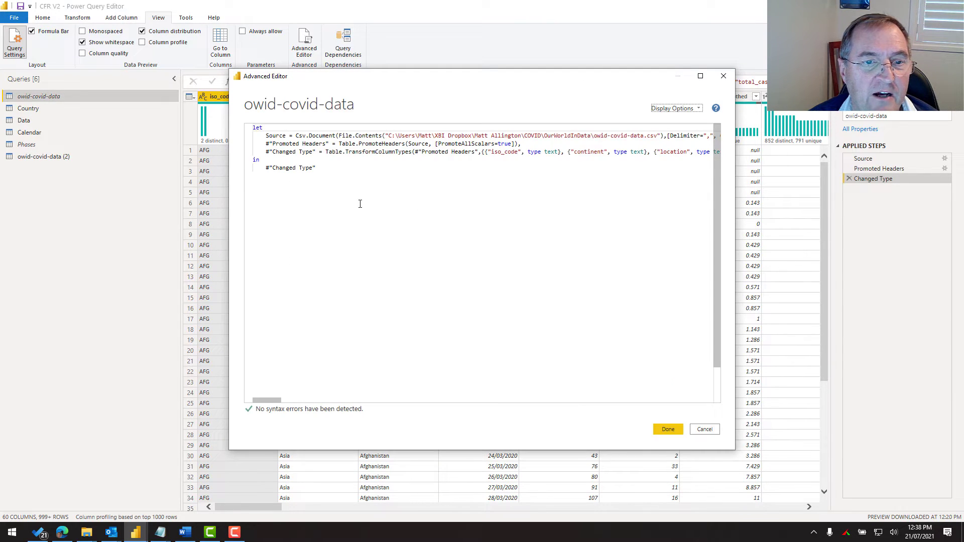
key("ctrl+a")
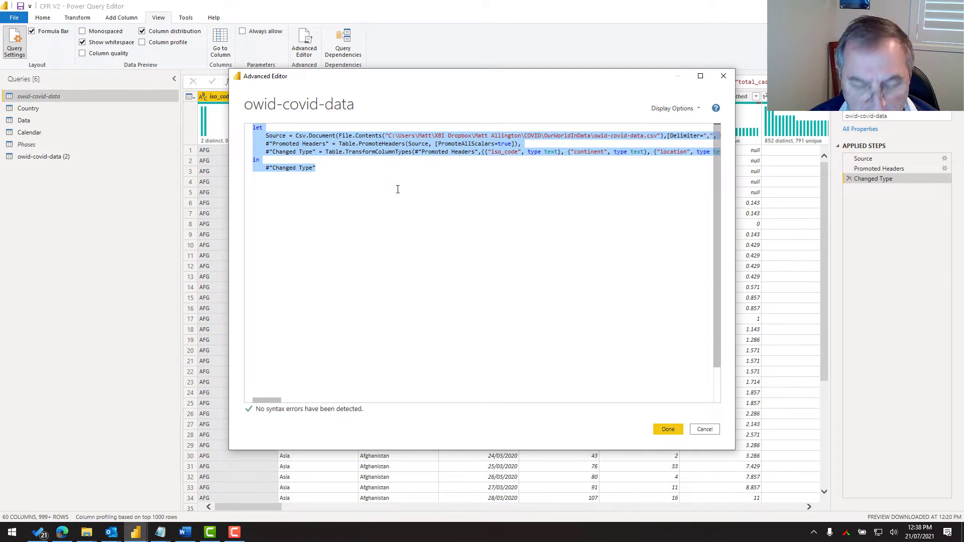
key("ctrl+v")
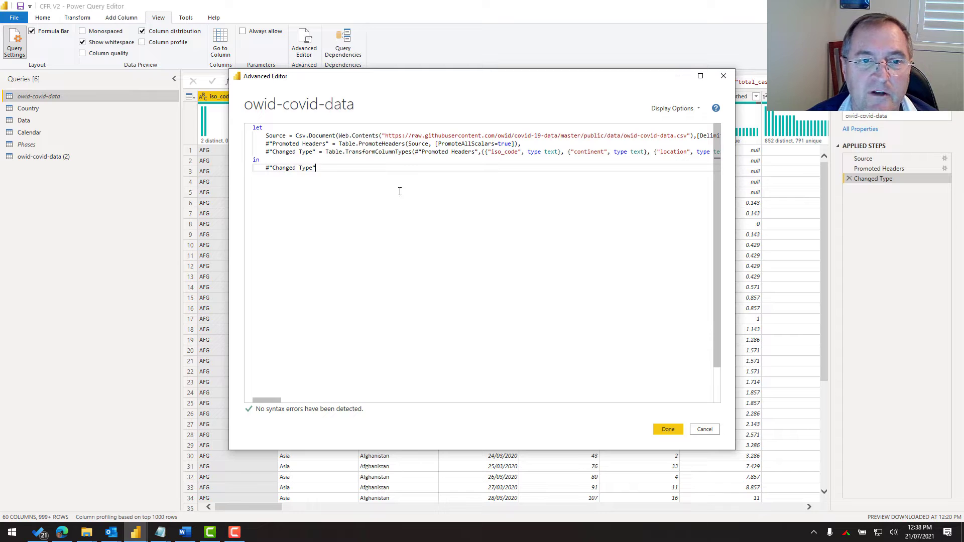
left_click(665, 430)
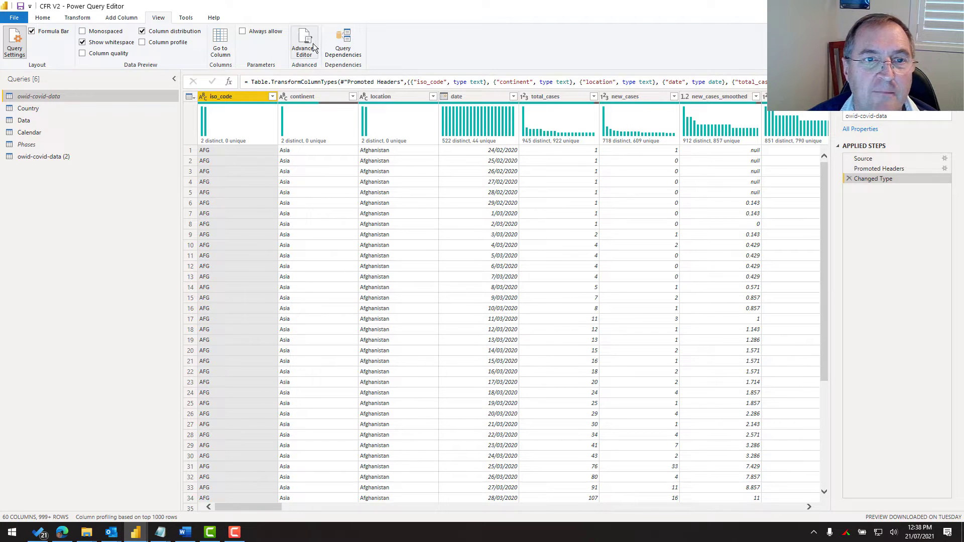
left_click(343, 43)
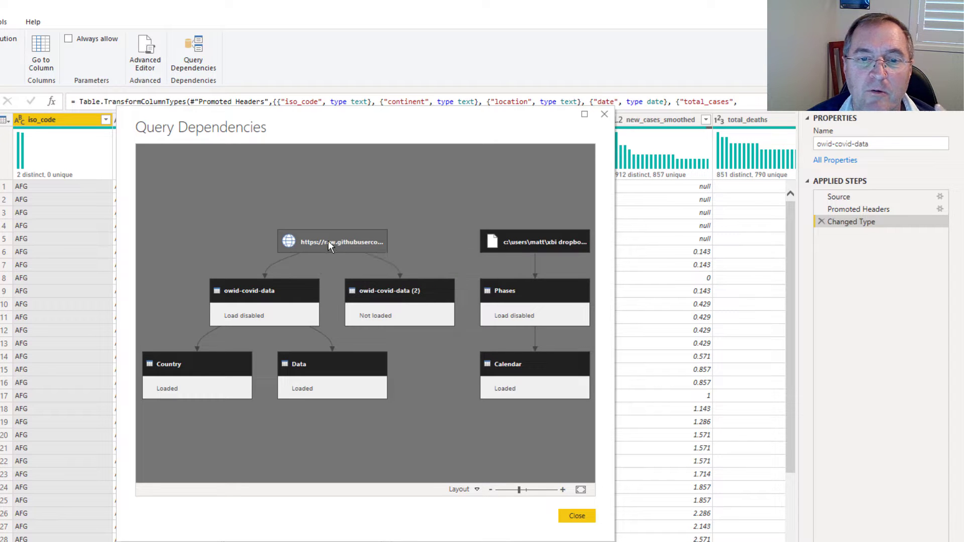
left_click(577, 516)
Step: Delete the redundant owid-covid-data (2) query, and apply the query changes while closing the Power Query Editor
left_click(48, 157)
right_click(48, 157)
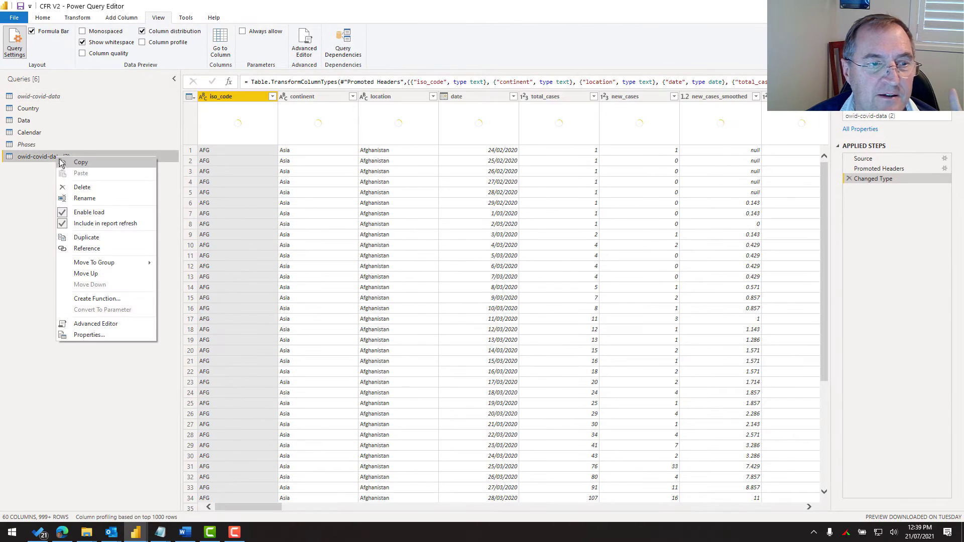
left_click(84, 193)
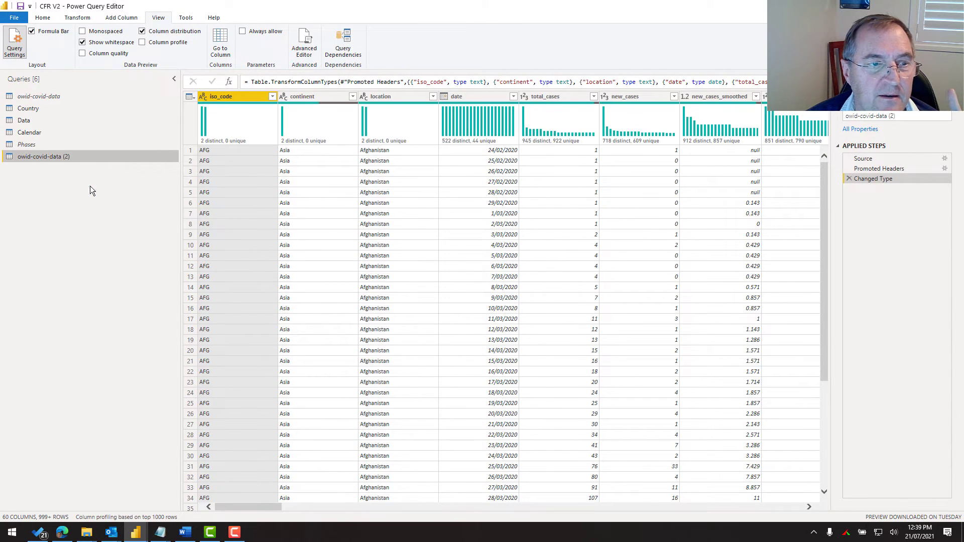
left_click(525, 279)
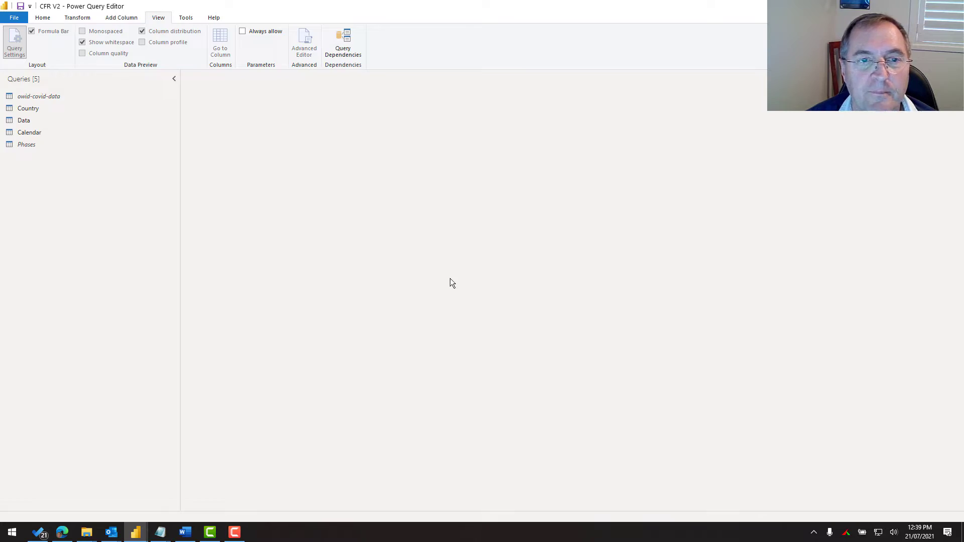
left_click(14, 18)
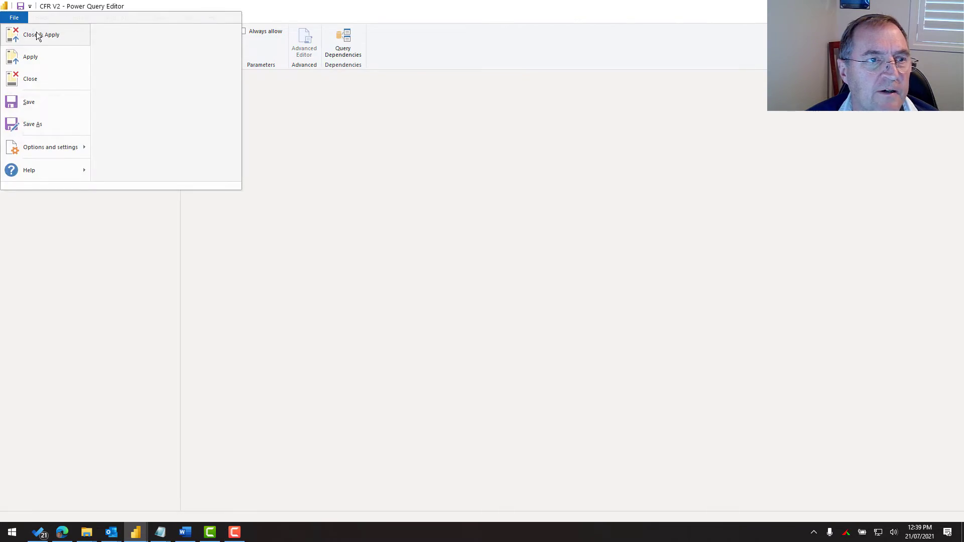
left_click(38, 36)
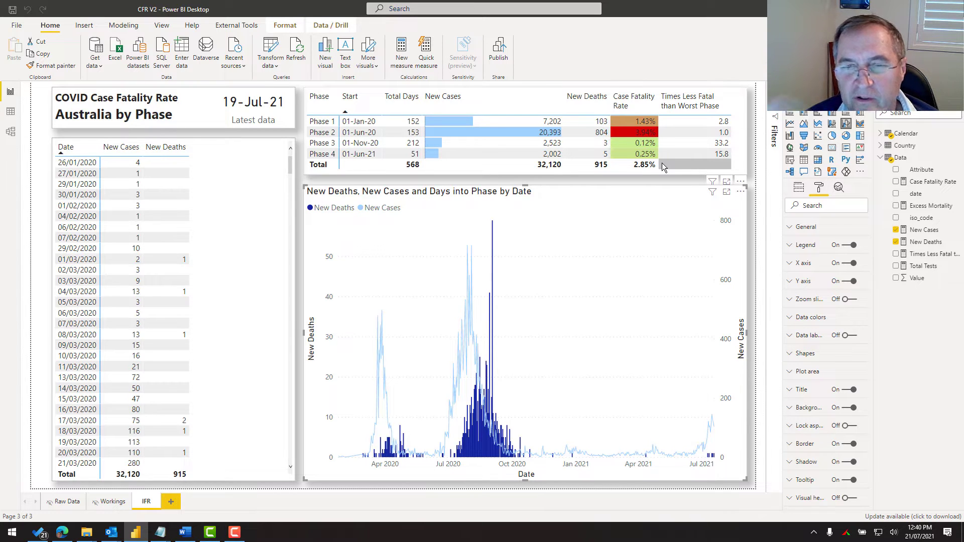
Step: Open the background color conditional formatting of the Case Fatality Rate values in the phase matrix
left_click(552, 93)
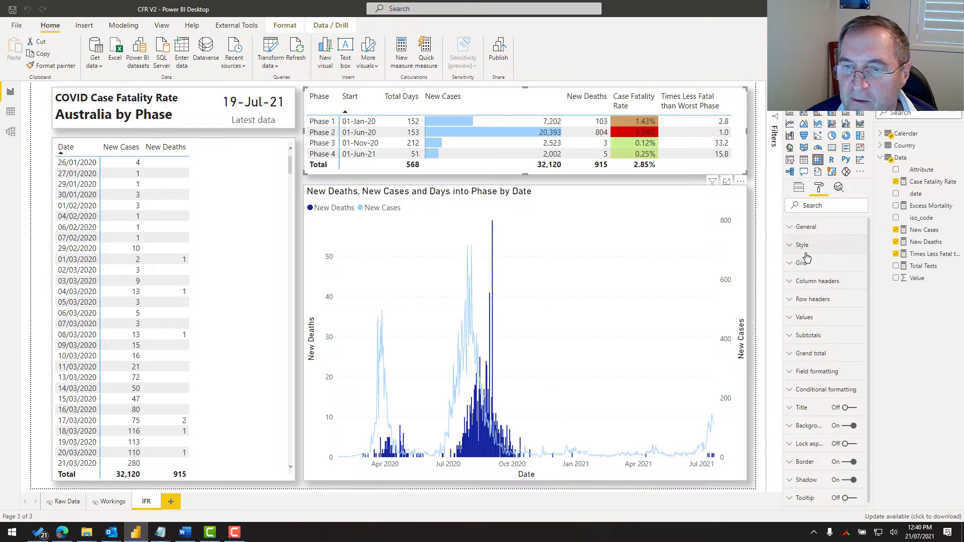
left_click(805, 192)
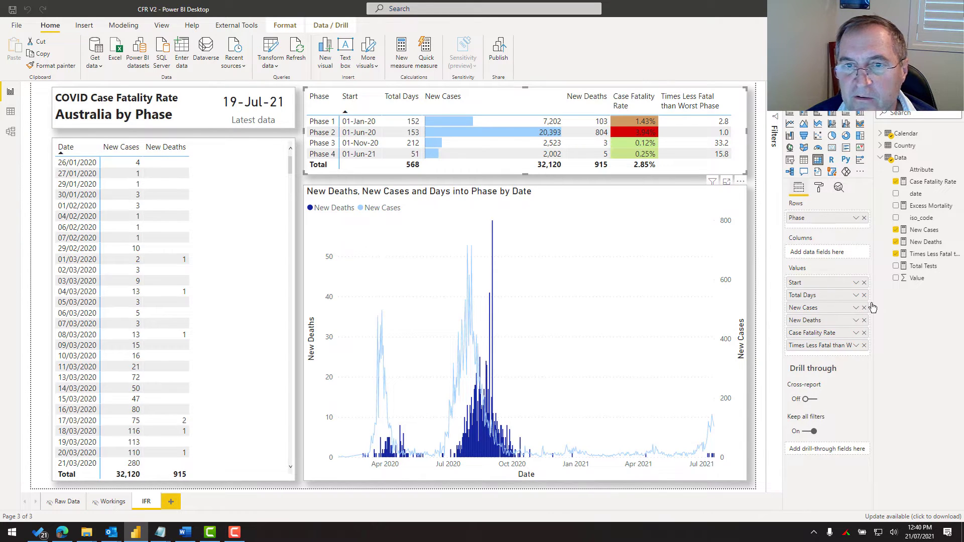
left_click(856, 333)
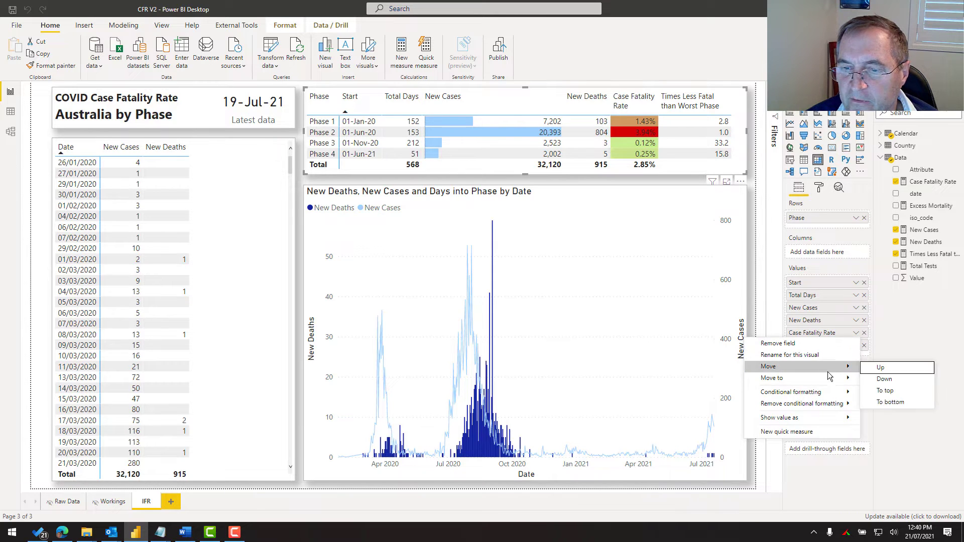
mouse_move(802, 395)
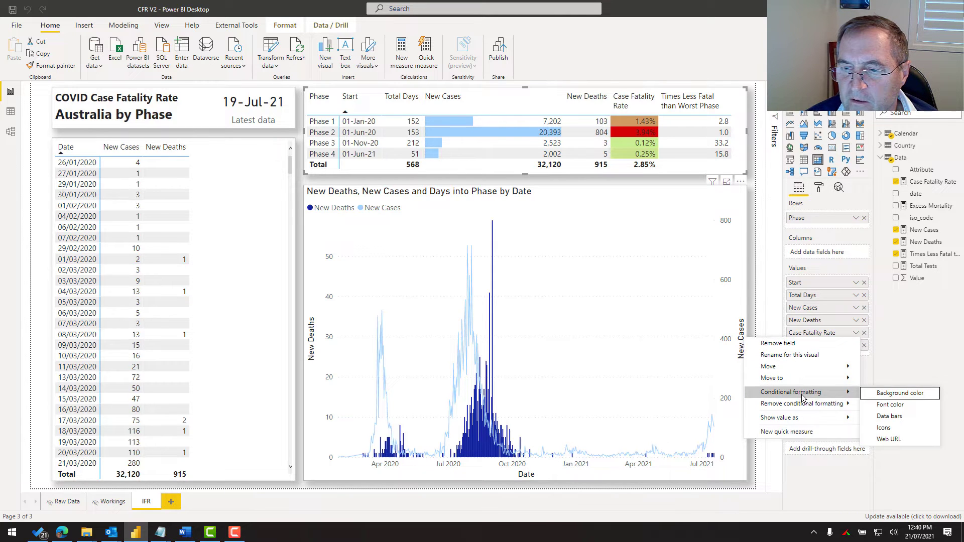
left_click(907, 397)
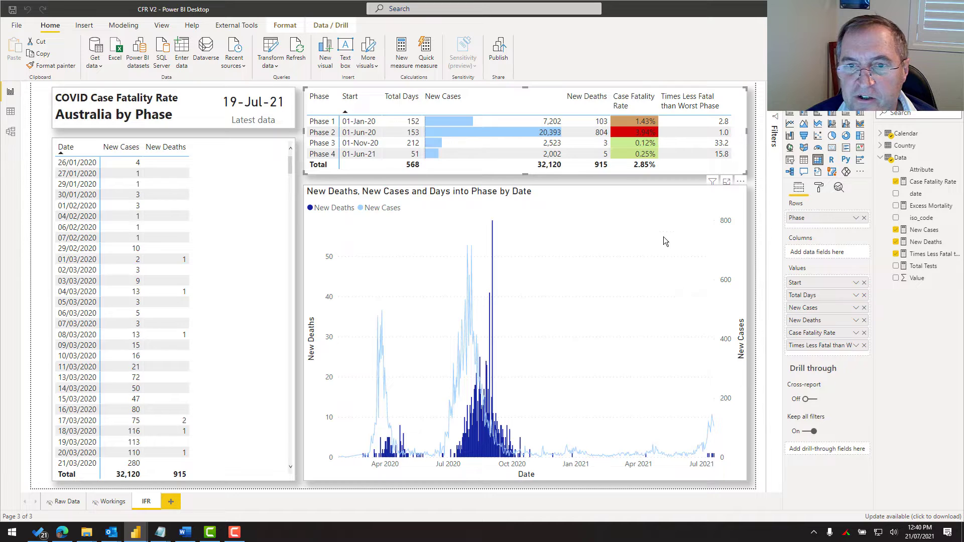
Step: Change the color scale's maximum color to a custom lighter, softer red and apply the formatting
left_click(692, 241)
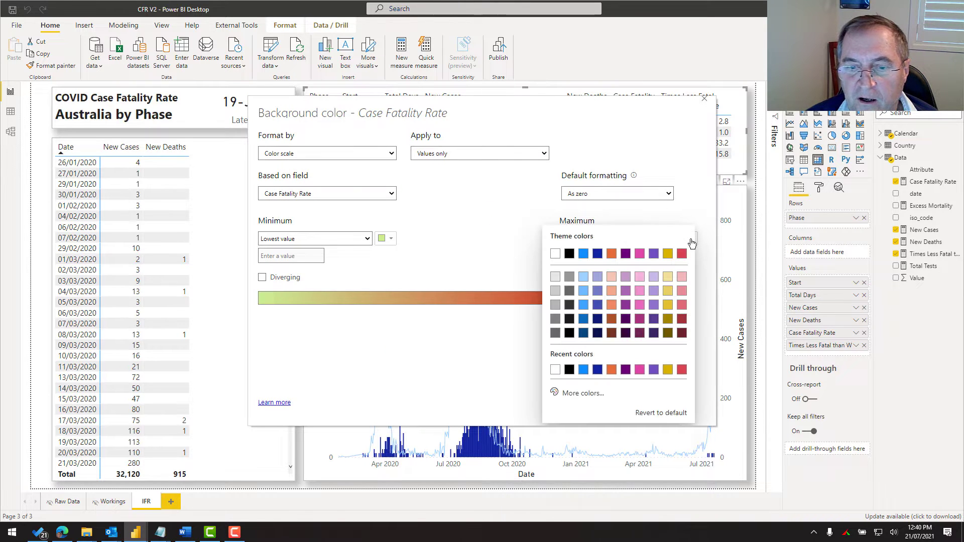
left_click(601, 395)
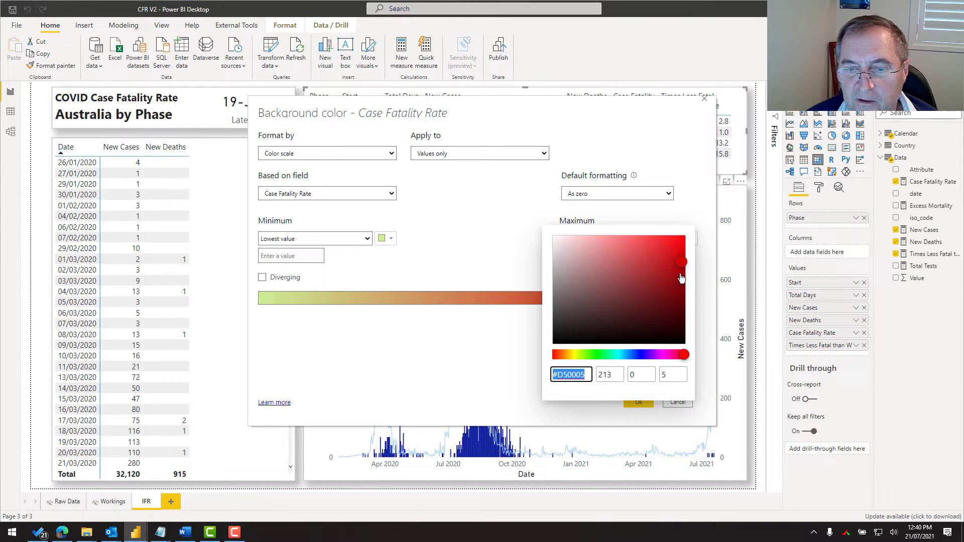
left_click(560, 354)
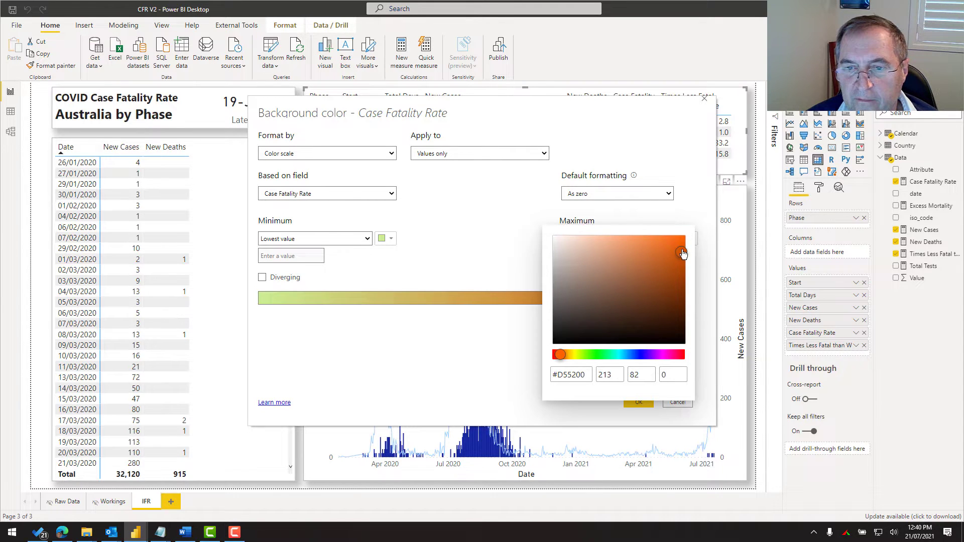
left_click_drag(682, 251, 683, 234)
left_click_drag(560, 355, 695, 355)
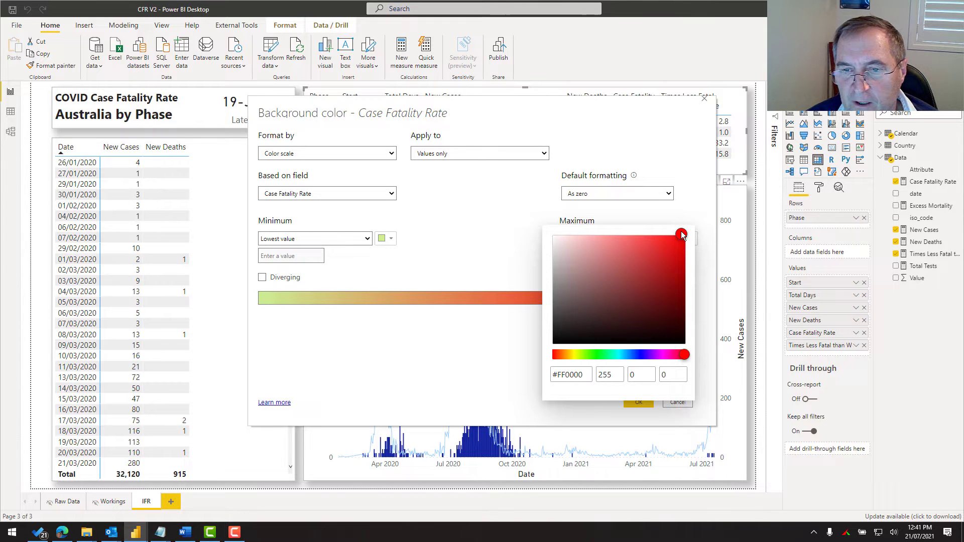
left_click_drag(622, 252, 630, 245)
left_click(698, 291)
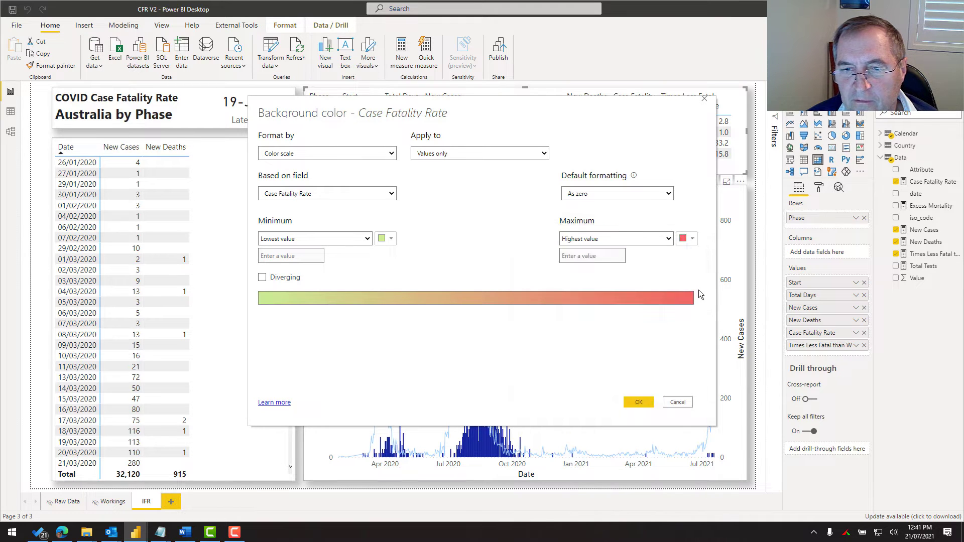
left_click(639, 403)
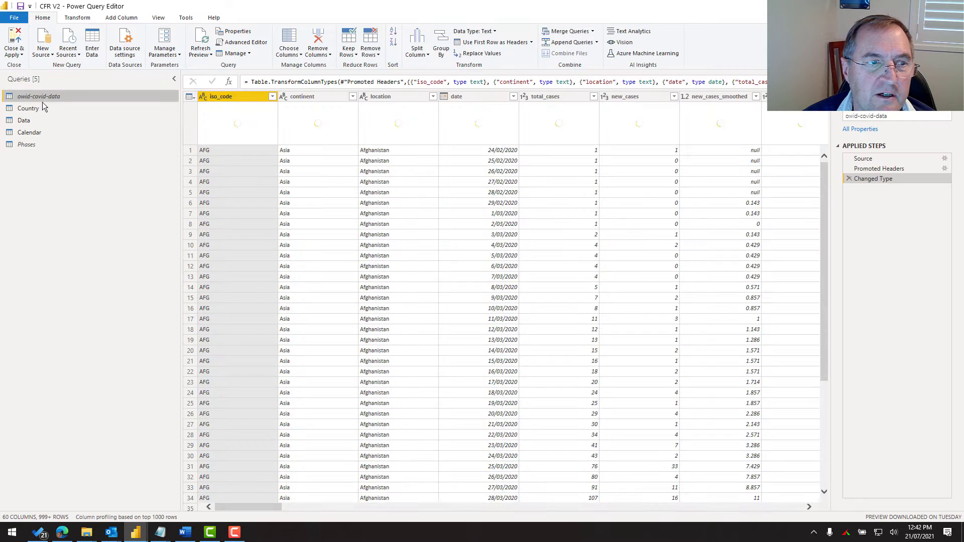
Step: Check the Source step of the Phases query for the local path of the Phases.xlsx workbook
left_click(37, 146)
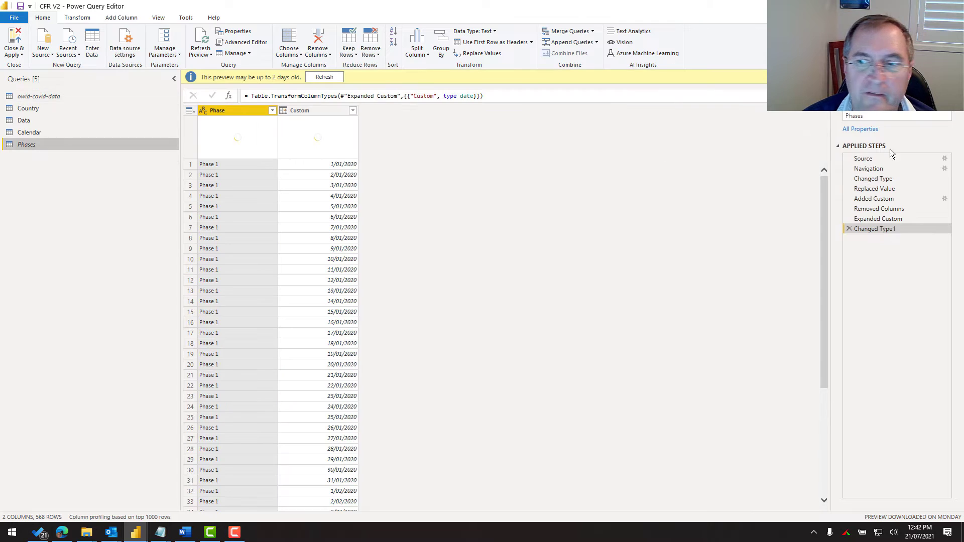
left_click(887, 158)
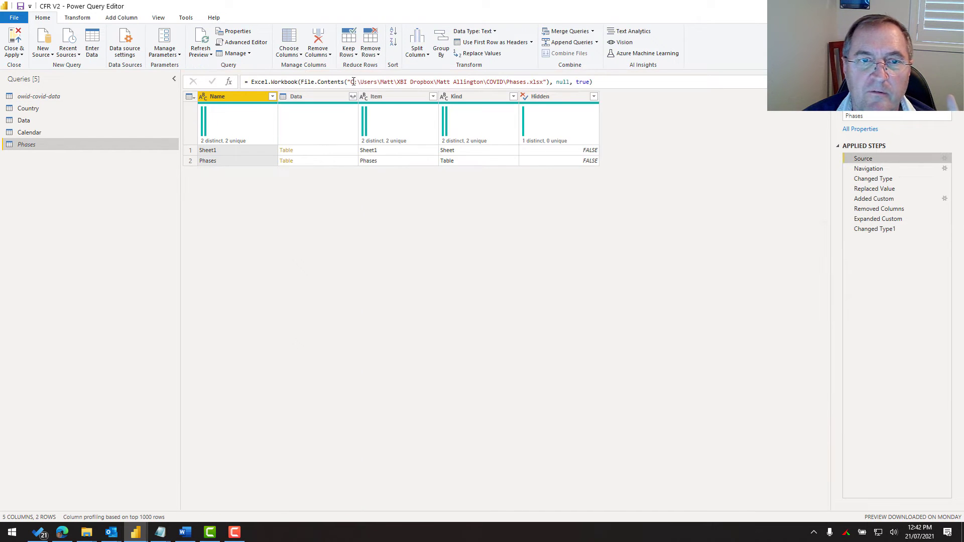
left_click_drag(351, 82, 545, 82)
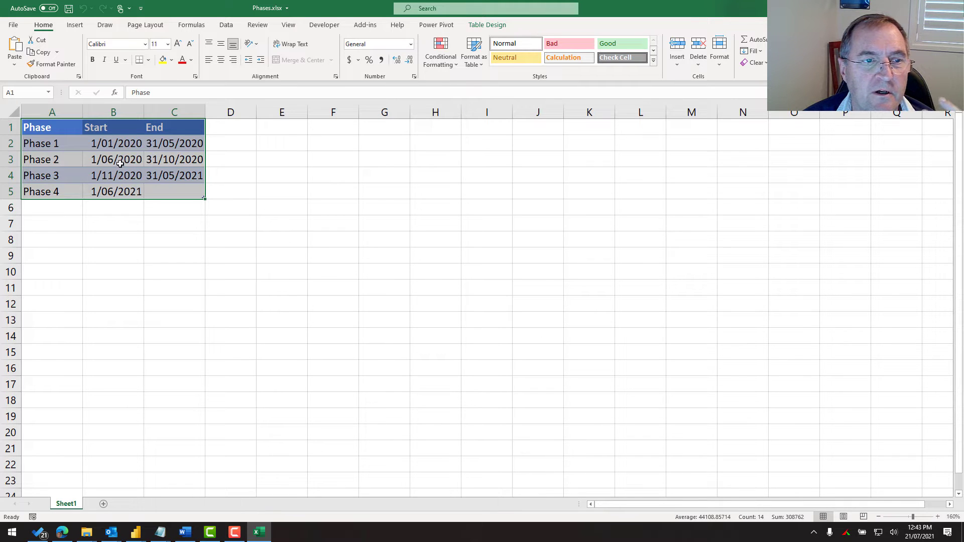
Step: Copy the entire Phases table, including the Phase, Start and End headers, from Sheet1 of the Phases.xlsx workbook
left_click(132, 176)
left_click(487, 26)
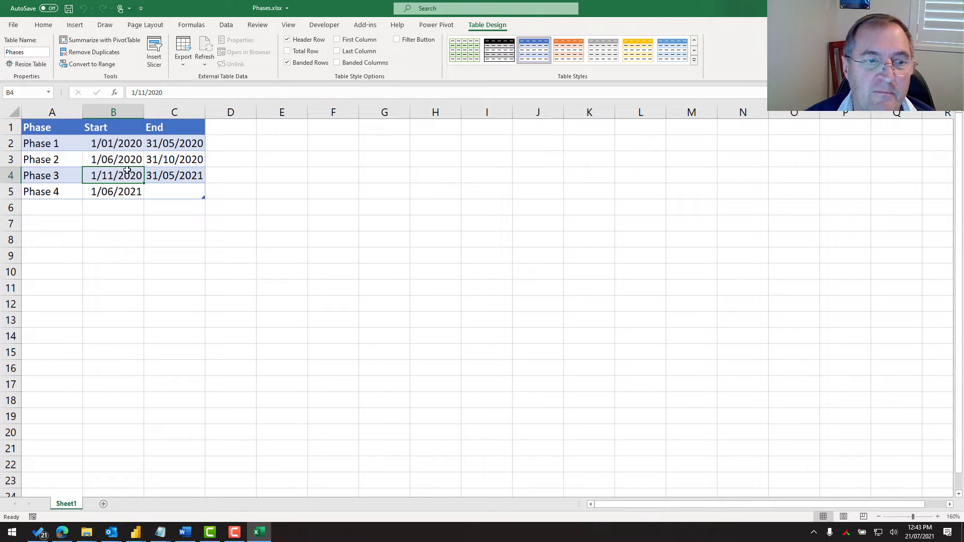
left_click_drag(162, 191, 54, 128)
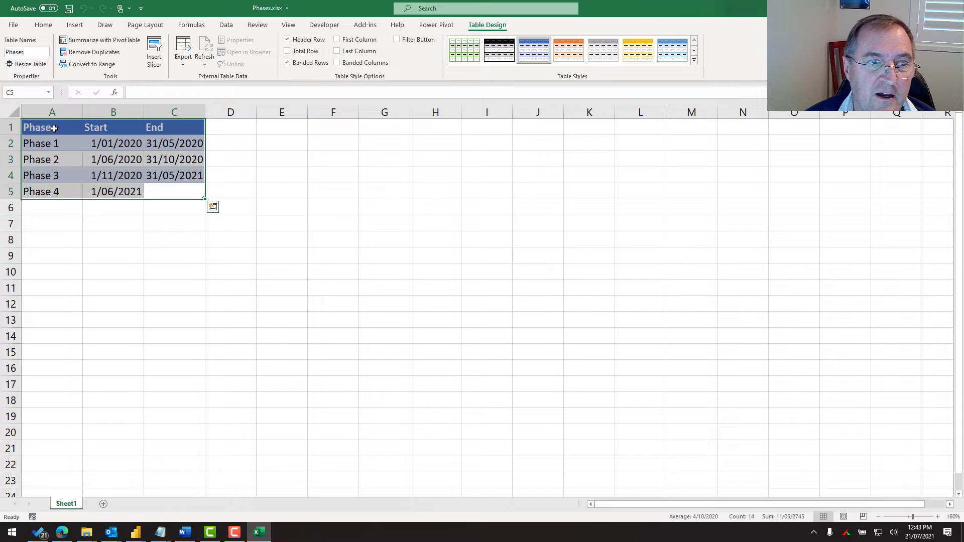
right_click(54, 129)
left_click(89, 152)
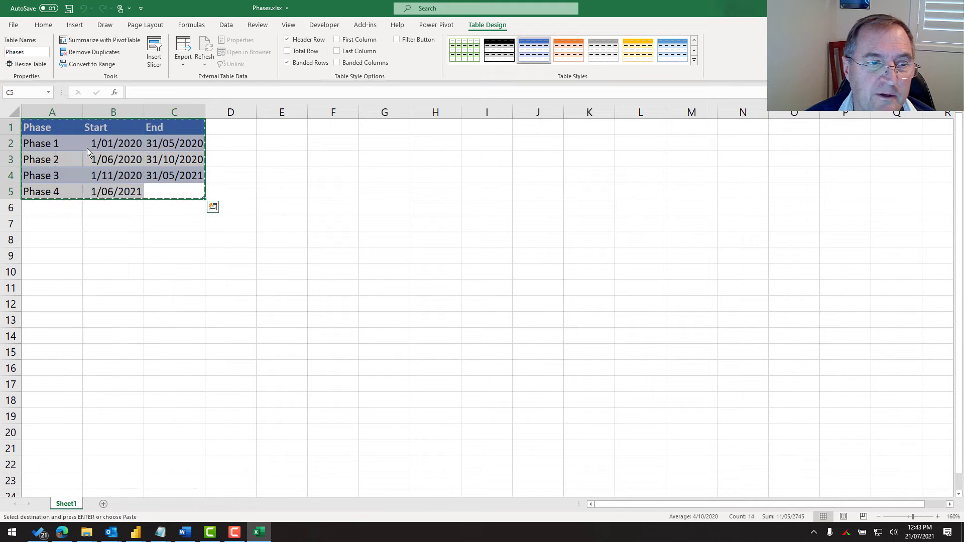
Step: Switch back to the Power Query Editor and create a manually entered table named Table from the copied phase data
left_click(136, 532)
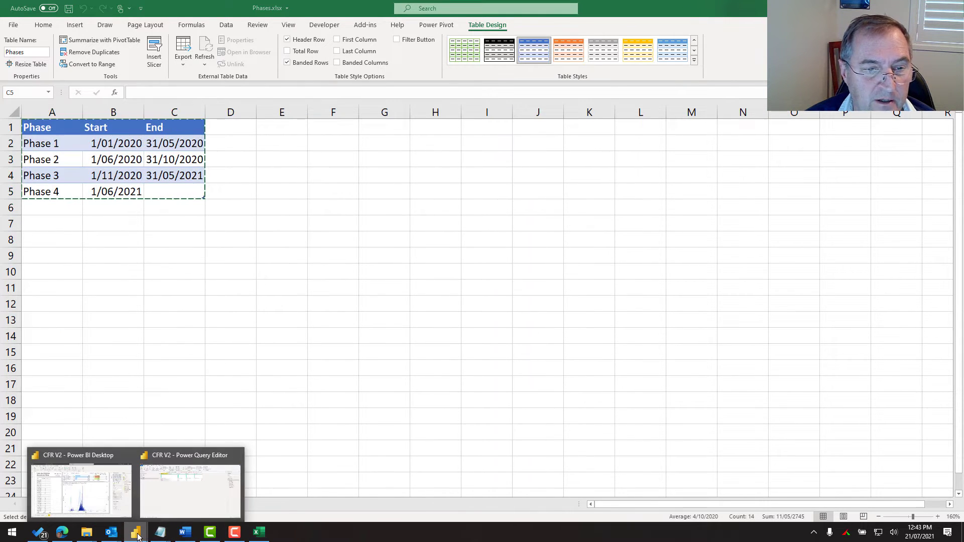
left_click(188, 502)
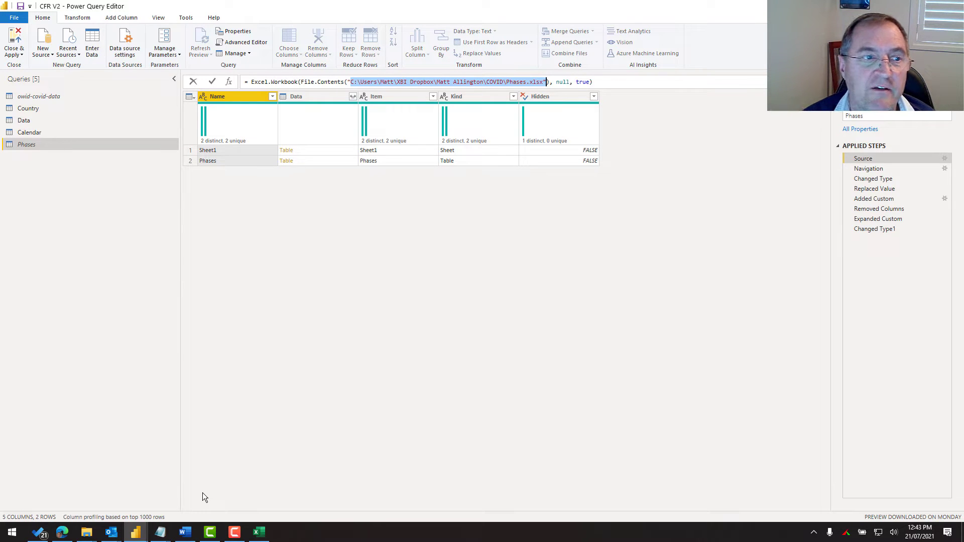
left_click(35, 329)
left_click(98, 49)
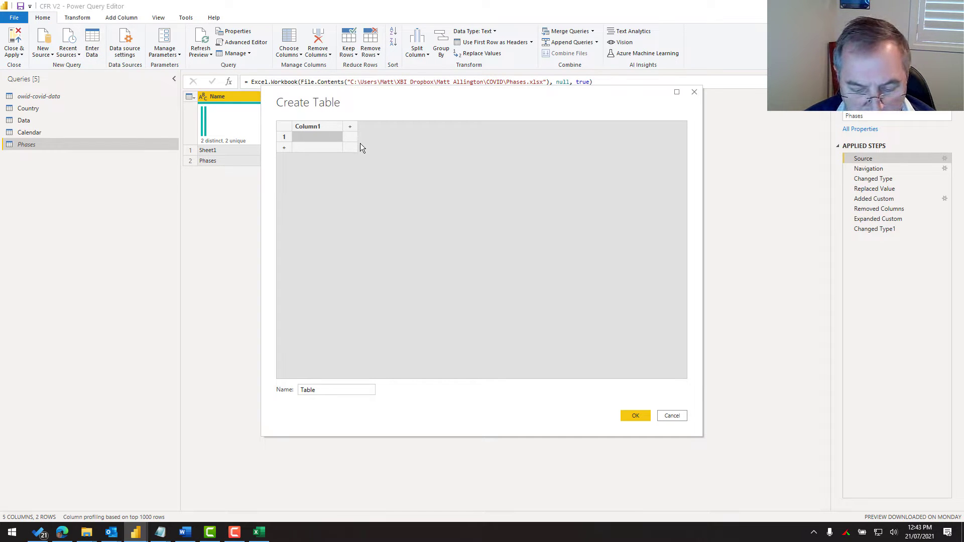
key("ctrl+v")
left_click(339, 390)
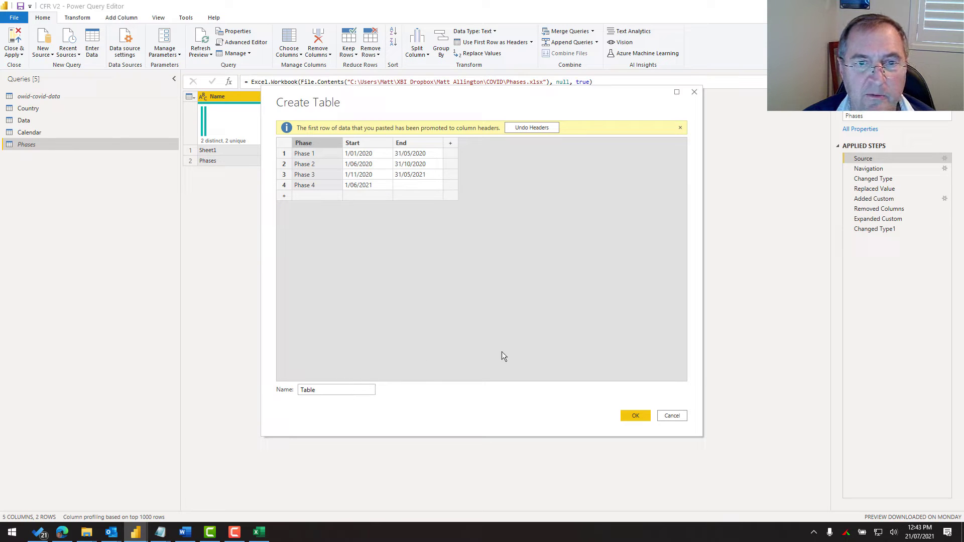
left_click(640, 415)
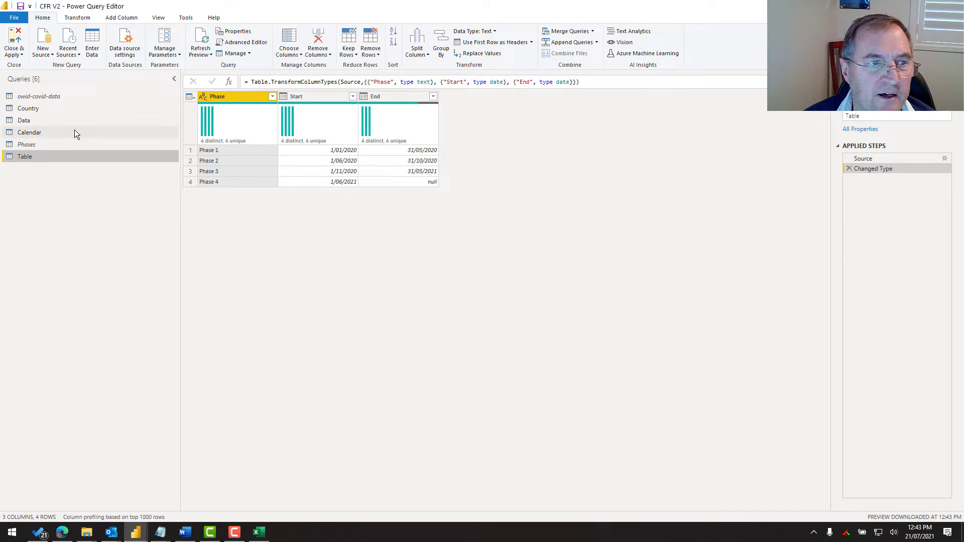
Step: Compare the new Table query with the Source, Navigation and Changed Type steps of the Phases query
left_click(39, 145)
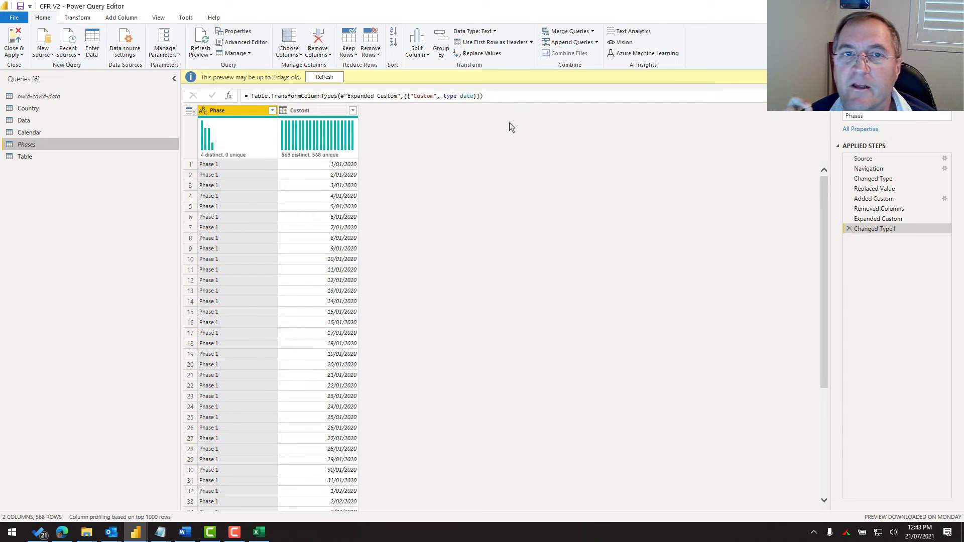
left_click(47, 156)
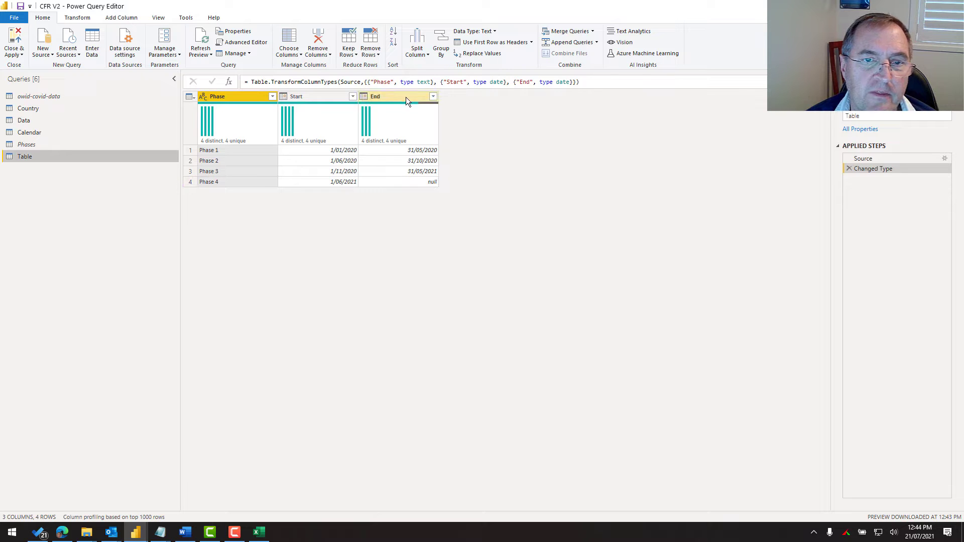
left_click(41, 147)
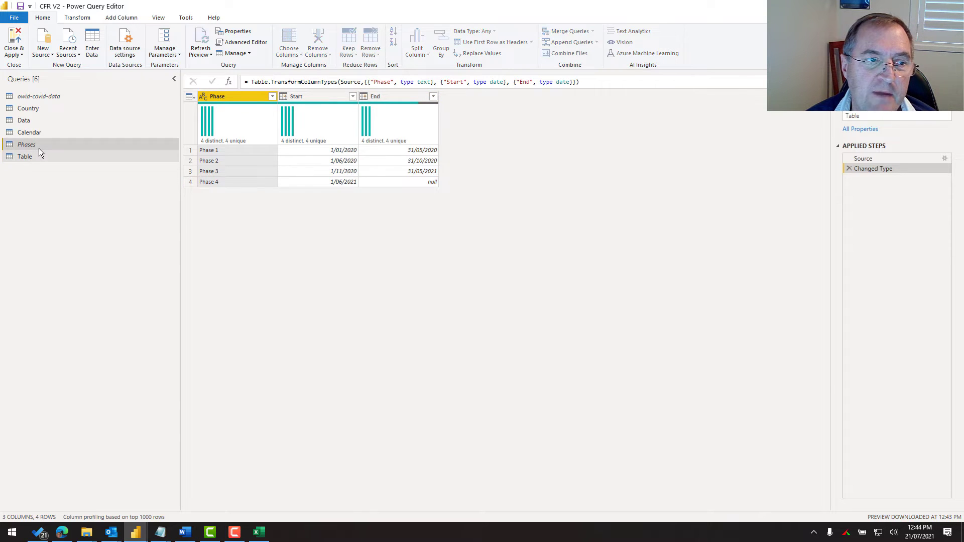
left_click(877, 159)
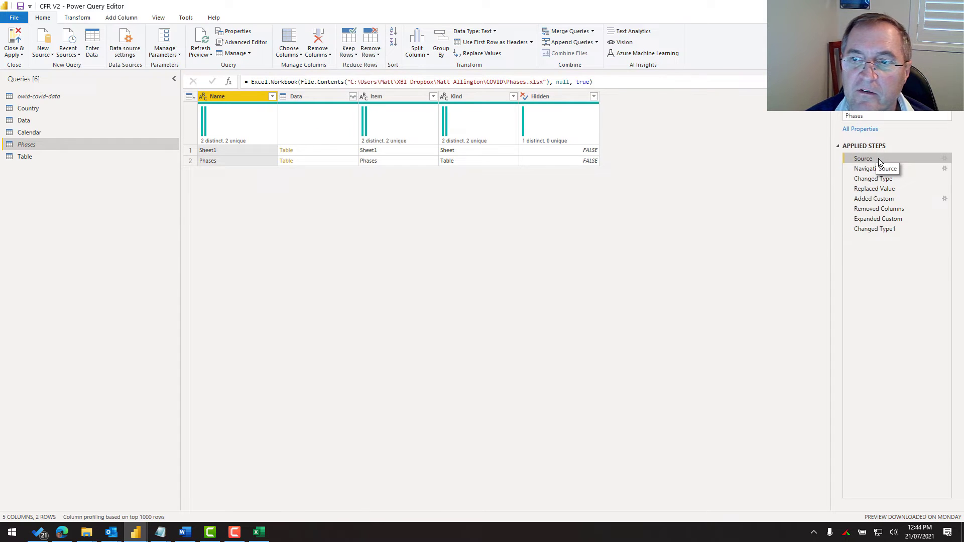
left_click(874, 172)
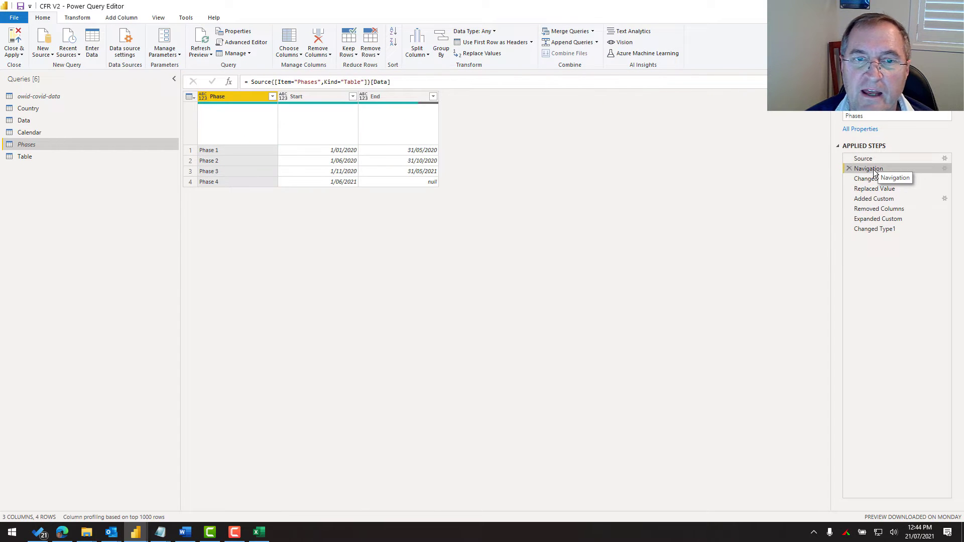
left_click(876, 181)
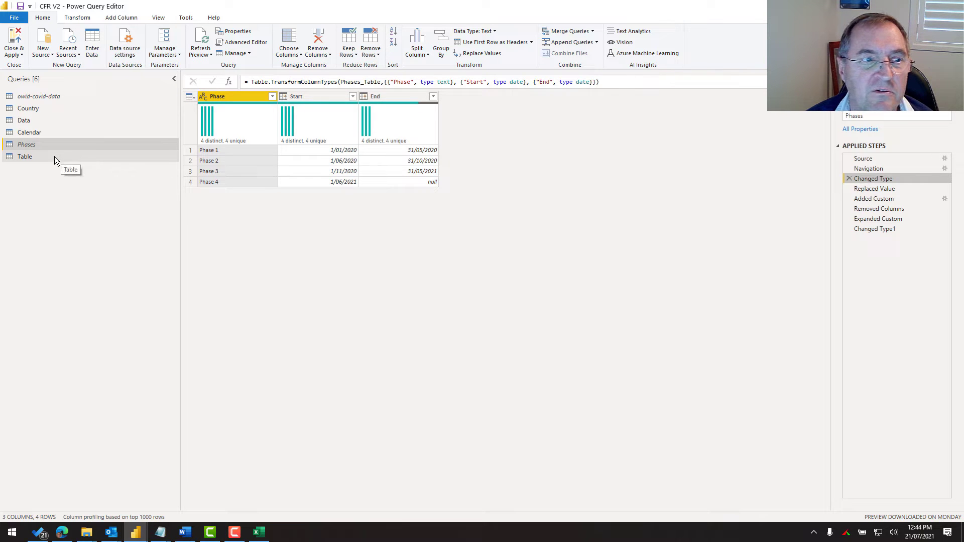
left_click(38, 158)
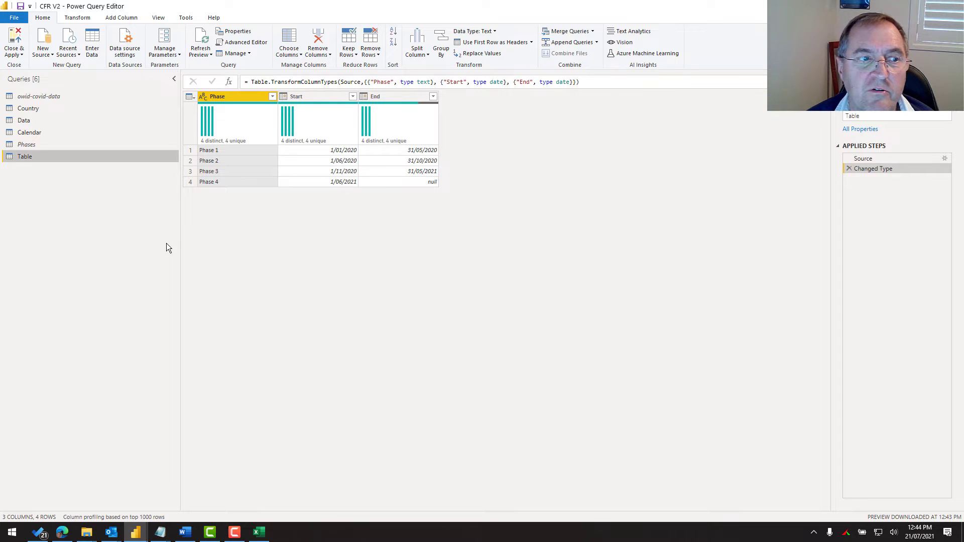
left_click(41, 147)
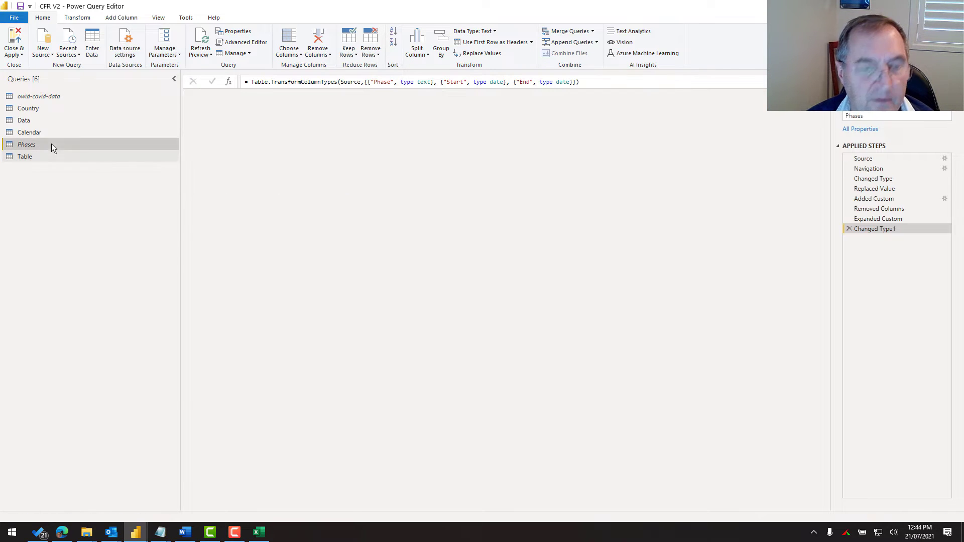
left_click_drag(844, 150, 954, 184)
left_click_drag(840, 173, 770, 173)
left_click_drag(28, 166, 56, 215)
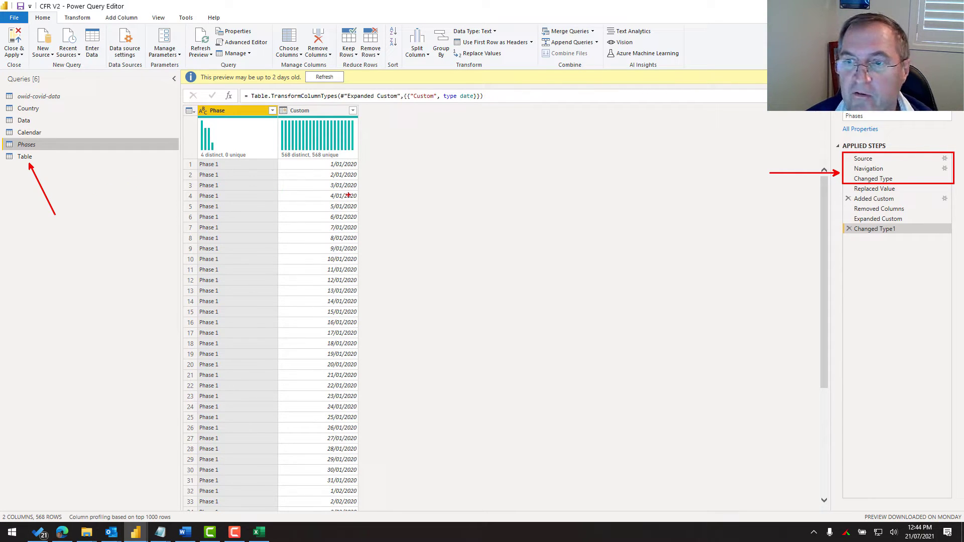
key("Escape")
Step: Copy the Source and Changed Type lines from the Table query's M code, leaving that query unchanged
left_click(30, 159)
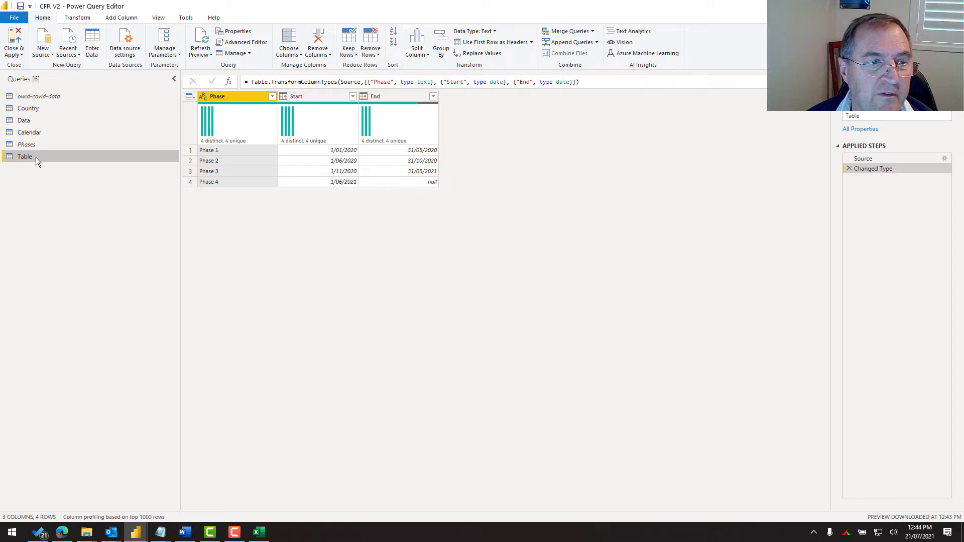
right_click(35, 158)
left_click(98, 324)
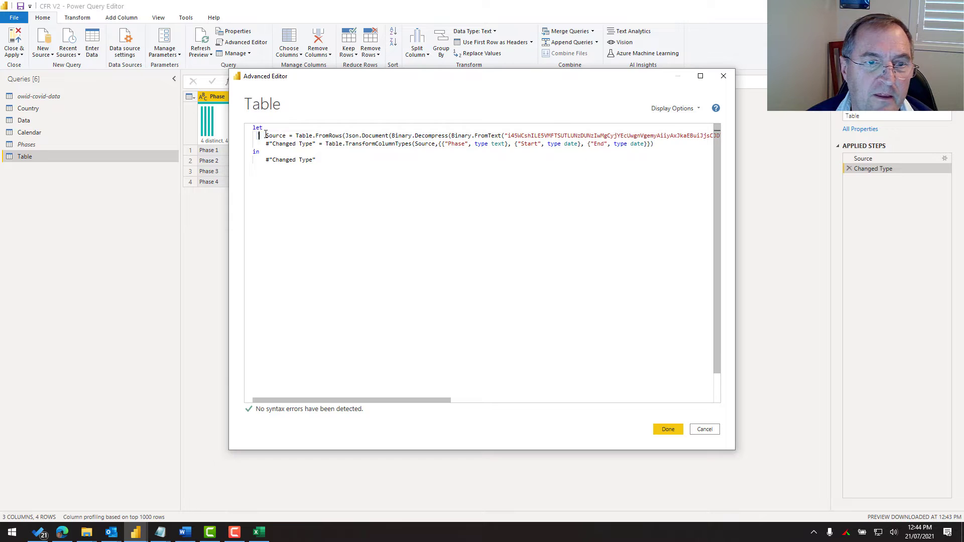
left_click_drag(257, 136, 689, 142)
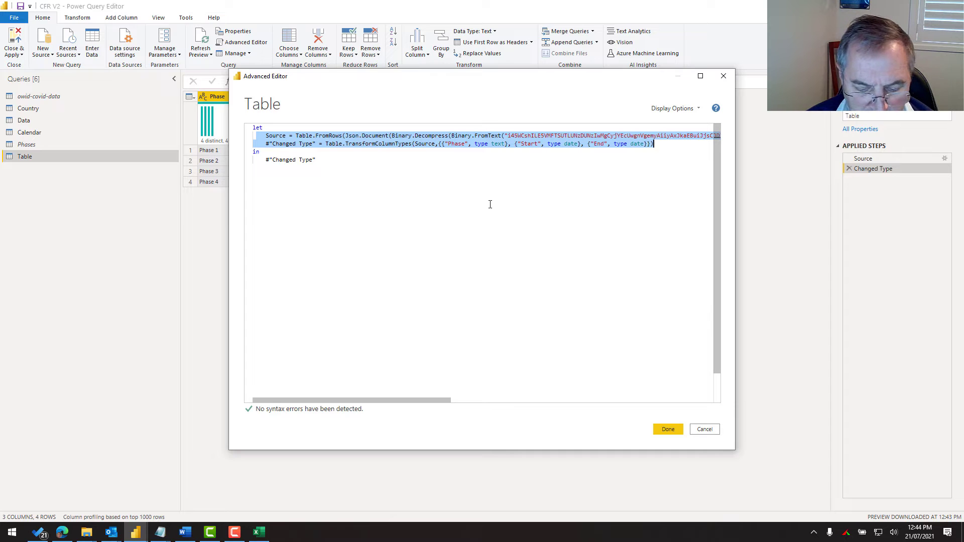
left_click(703, 428)
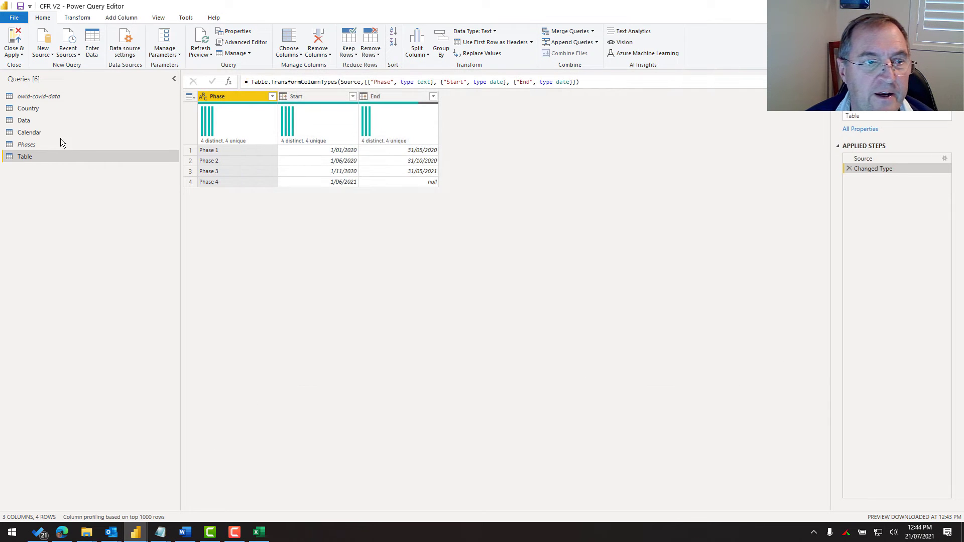
Step: Replace the Source, Phases_Table and Changed Type lines in the Phases query's M code with the copied lines, adding the trailing comma and fixing the indentation
left_click(36, 146)
right_click(42, 146)
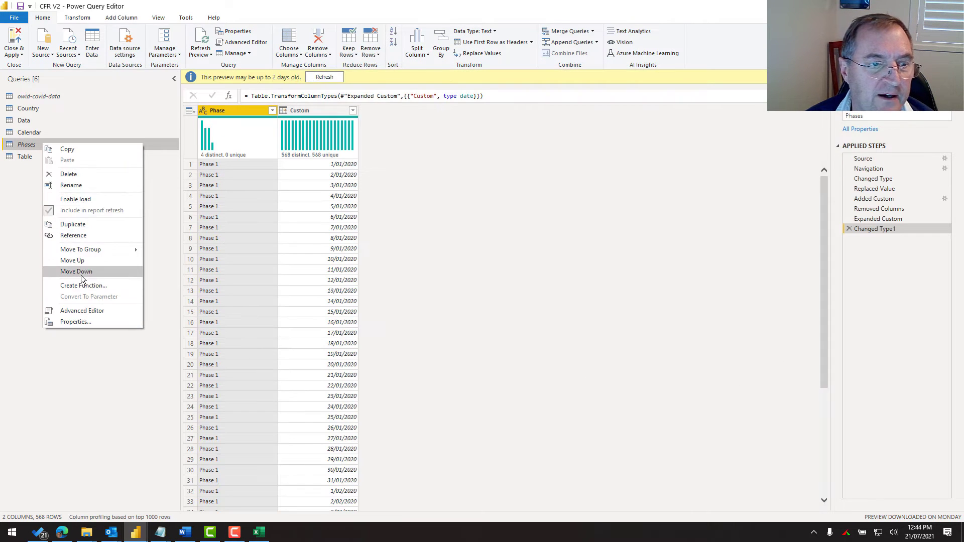
left_click(95, 309)
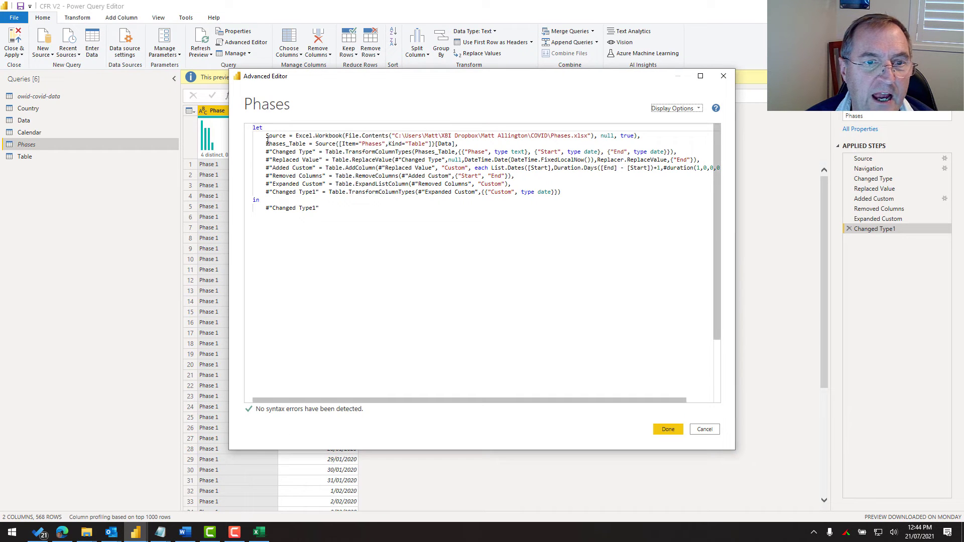
left_click_drag(264, 136, 684, 151)
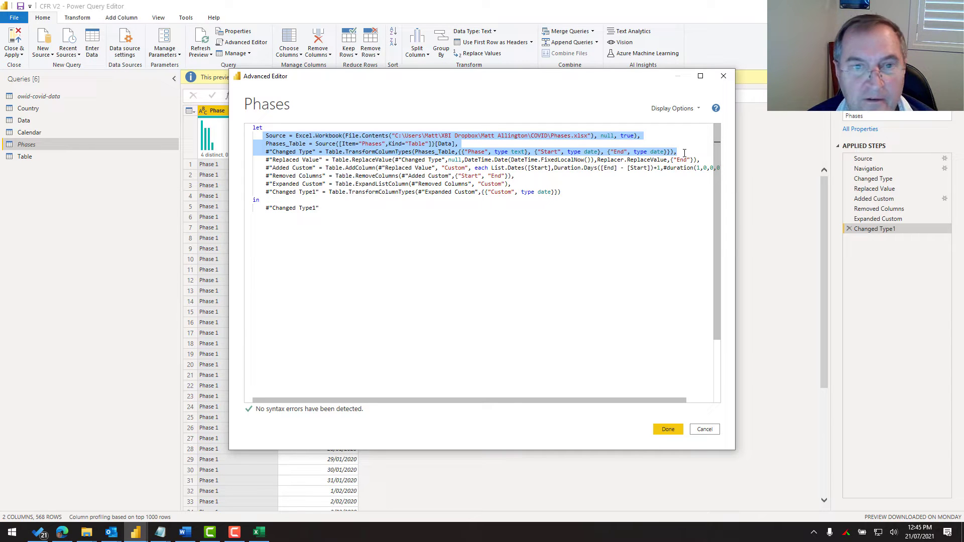
key("ctrl+v")
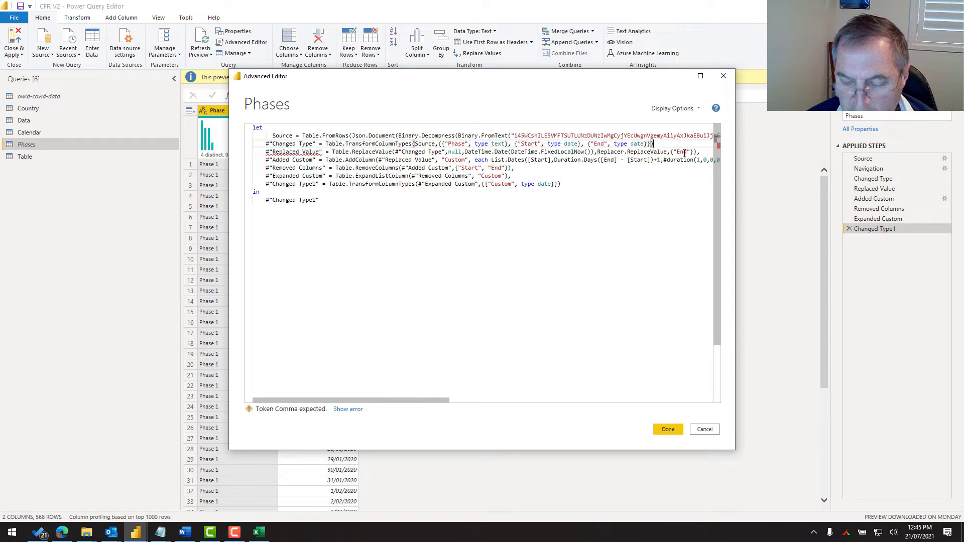
type(",")
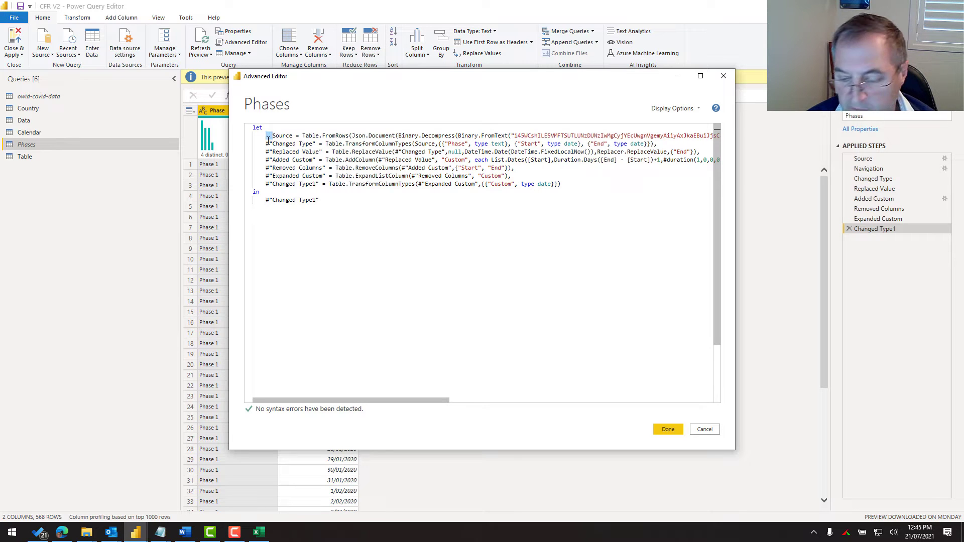
key("BackSpace")
key("BackSpace")
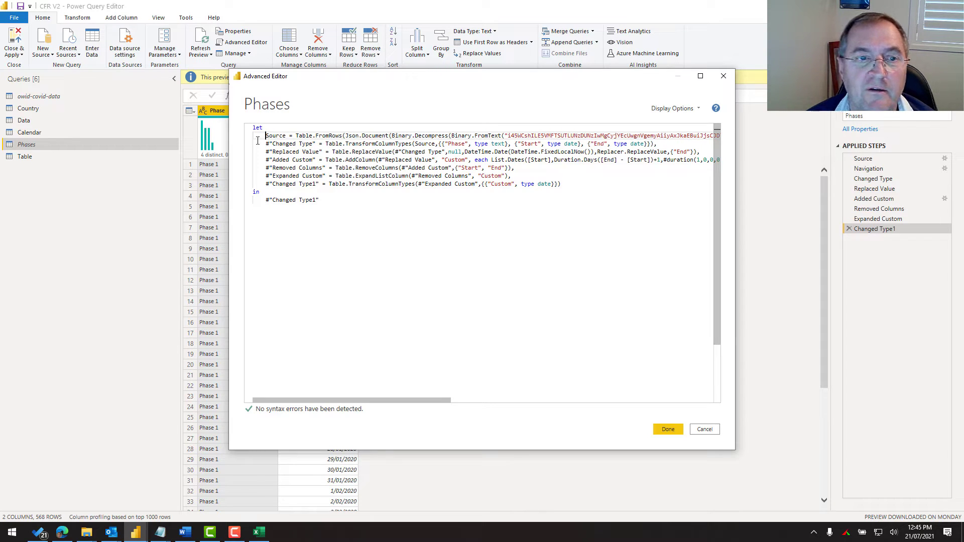
Step: Examine the Phases query's new Source and Changed Type lines and how the Replaced Value line references the Changed Type step
left_click_drag(257, 136, 658, 145)
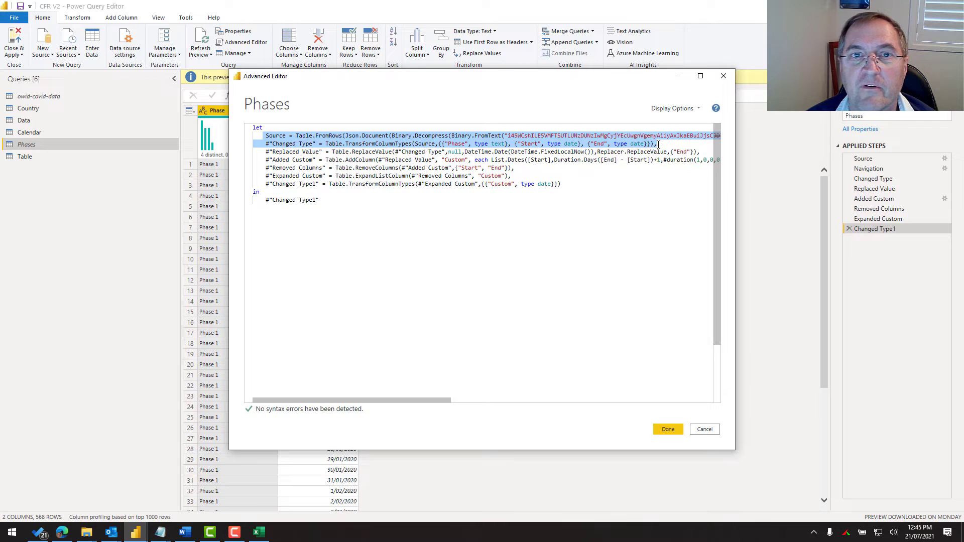
left_click(543, 191)
left_click_drag(264, 153, 392, 152)
left_click(324, 152)
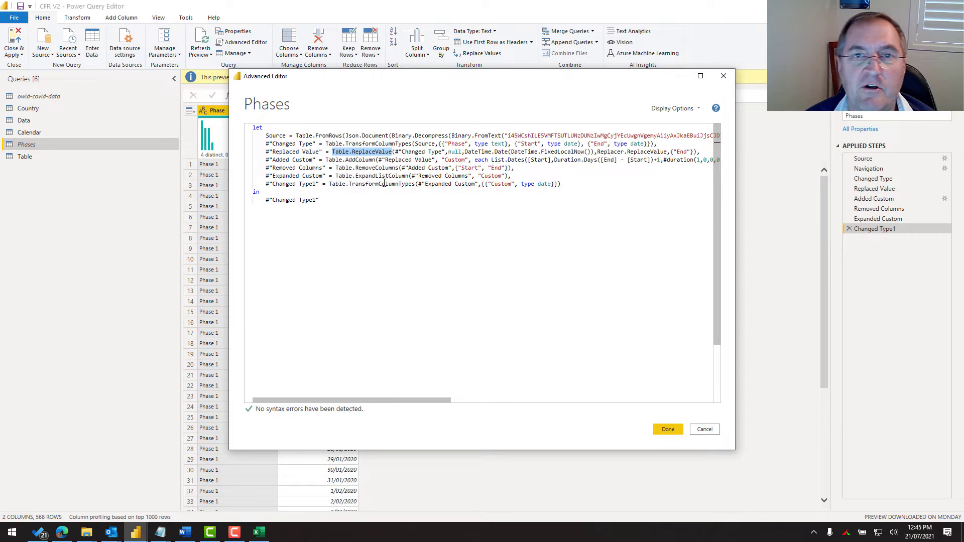
mouse_move(384, 184)
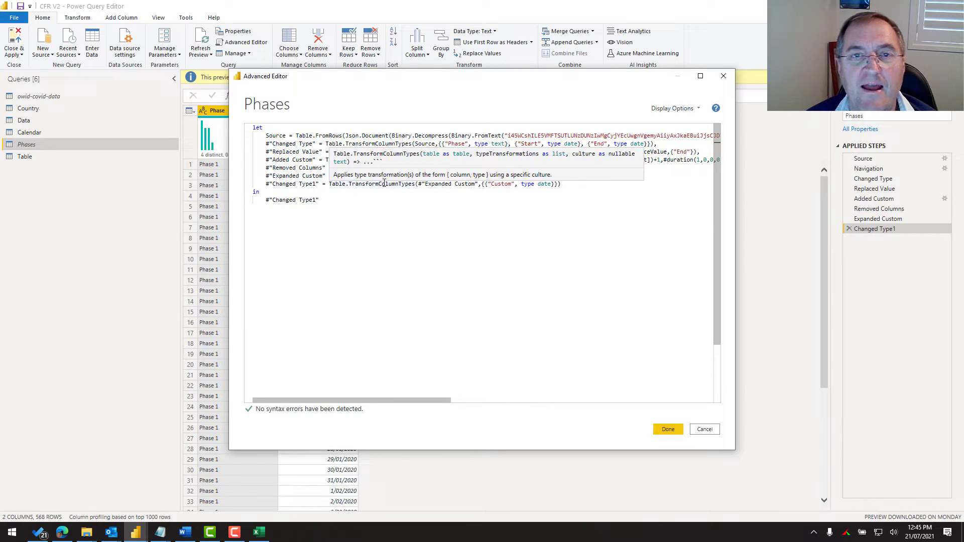
left_click(400, 222)
left_click_drag(395, 152, 444, 152)
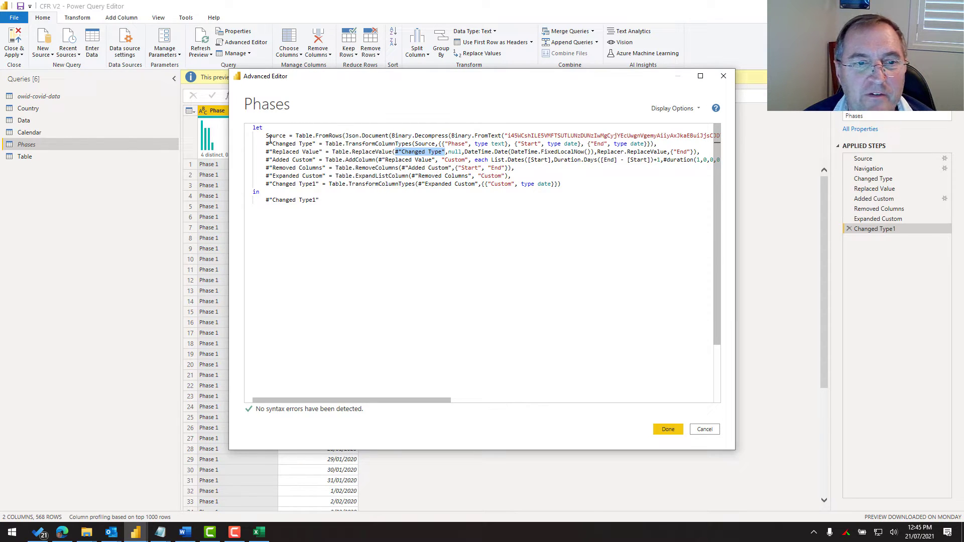
left_click_drag(263, 144, 317, 144)
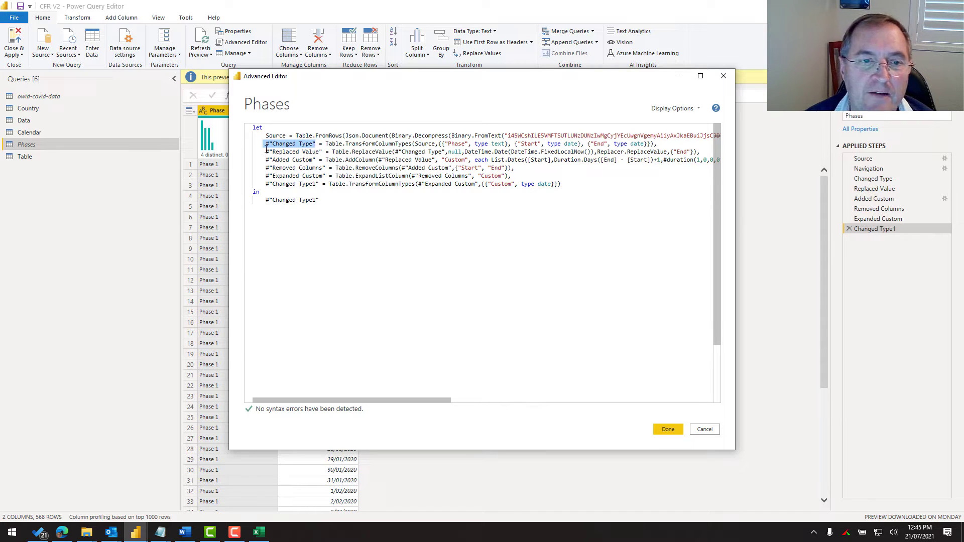
left_click_drag(265, 144, 316, 144)
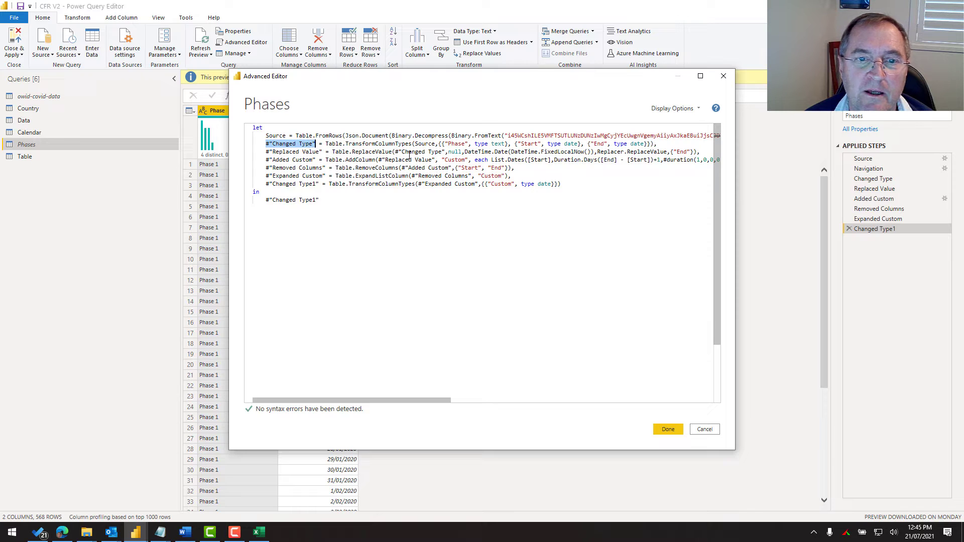
left_click_drag(395, 152, 446, 151)
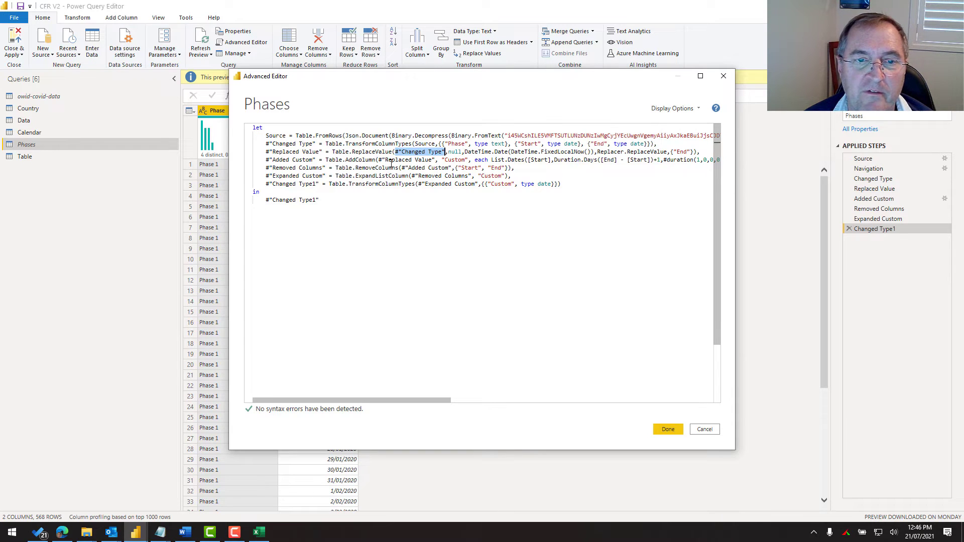
left_click(404, 176)
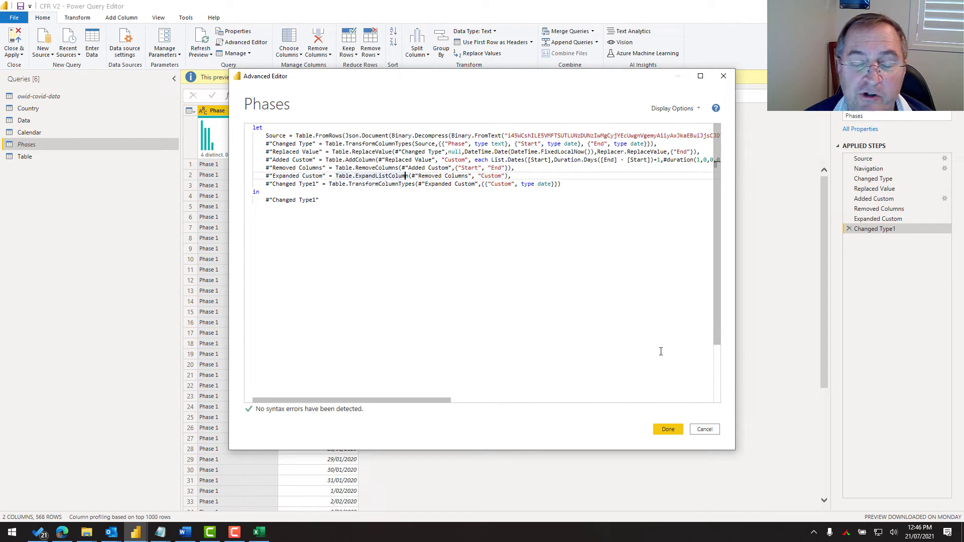
Step: Accept the Phases query's edited M code and review each applied step from Source through Changed Type1
left_click(663, 431)
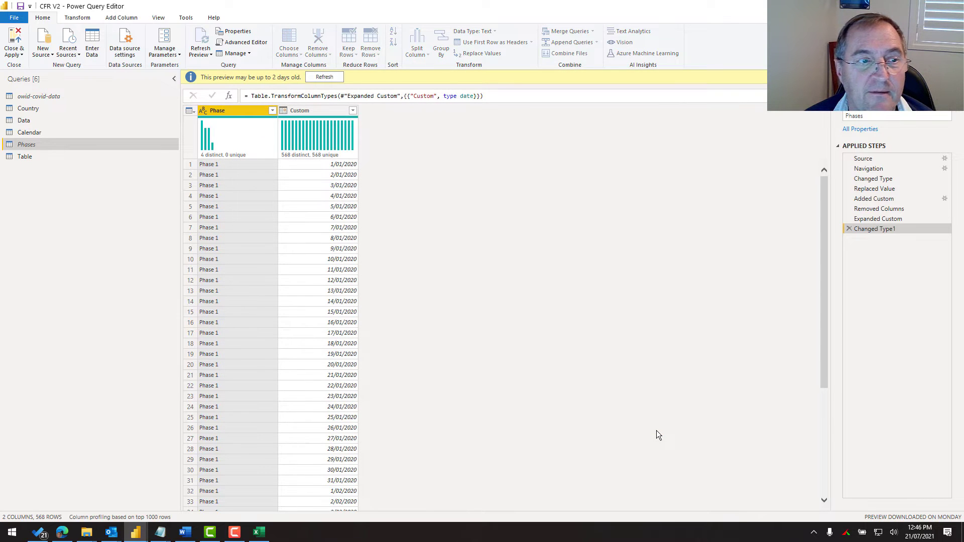
left_click(876, 160)
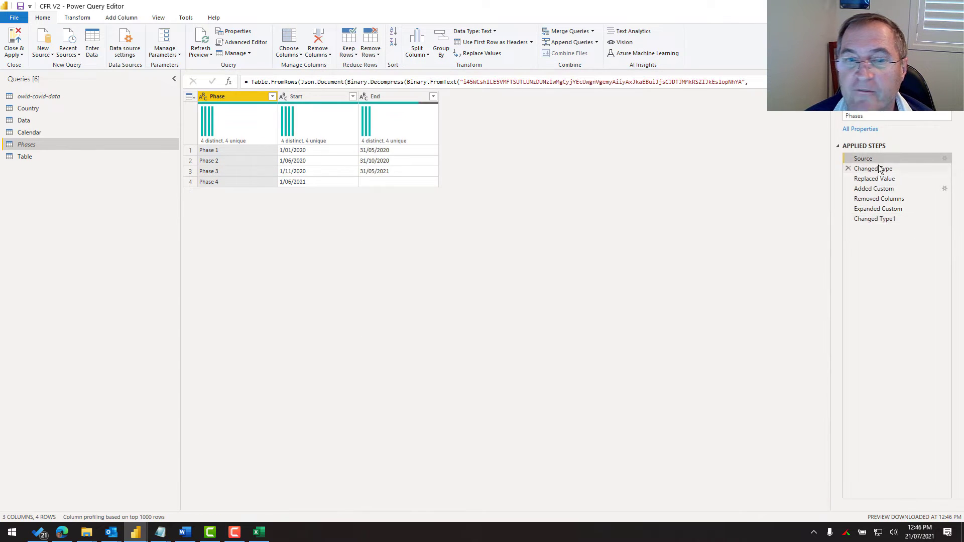
left_click(880, 170)
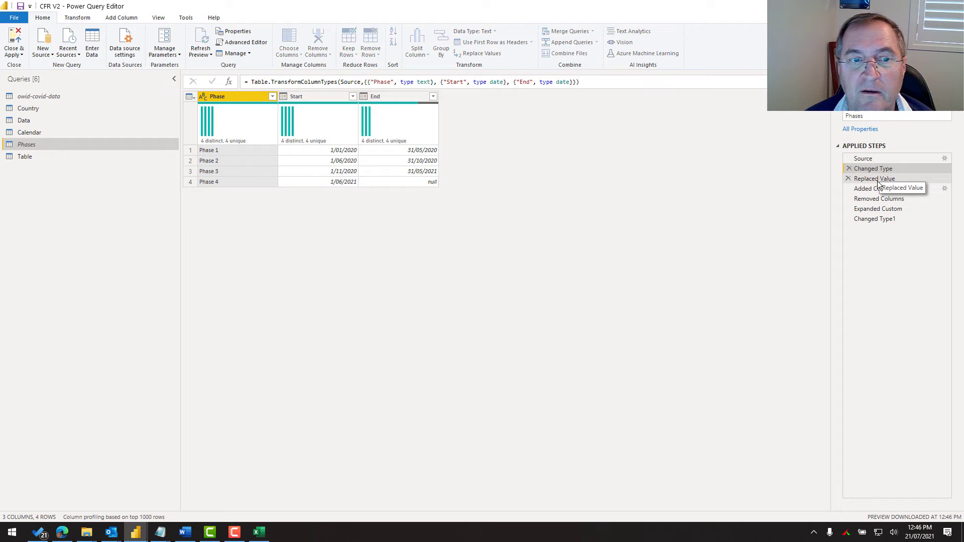
left_click(878, 179)
left_click(877, 189)
left_click(876, 198)
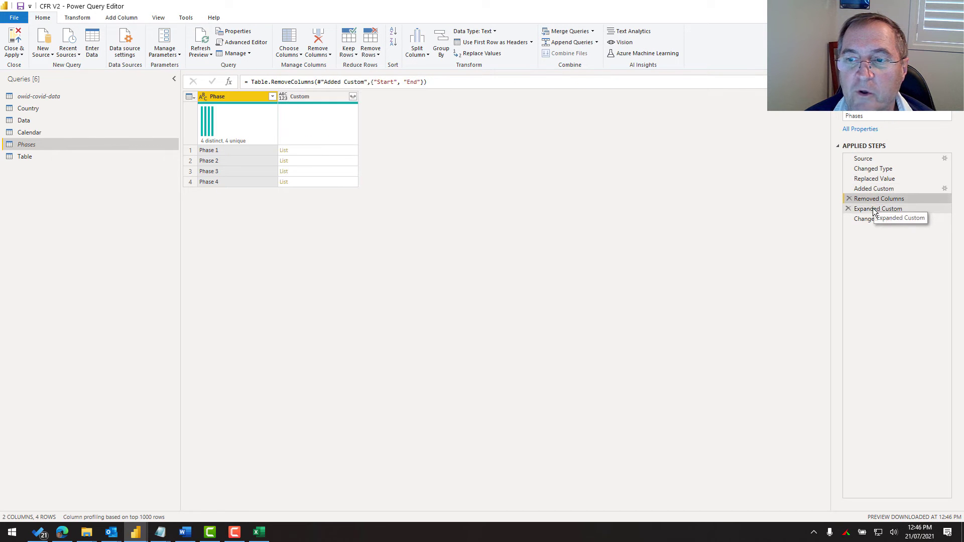
left_click(873, 208)
left_click(875, 218)
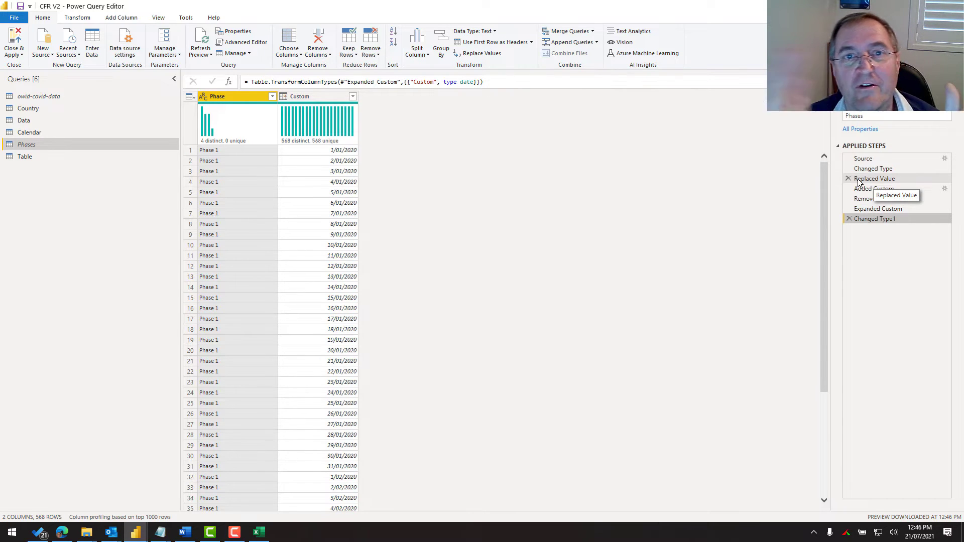
Step: View the query dependencies diagram to check the sources feeding the Phases and Calendar queries
left_click(158, 19)
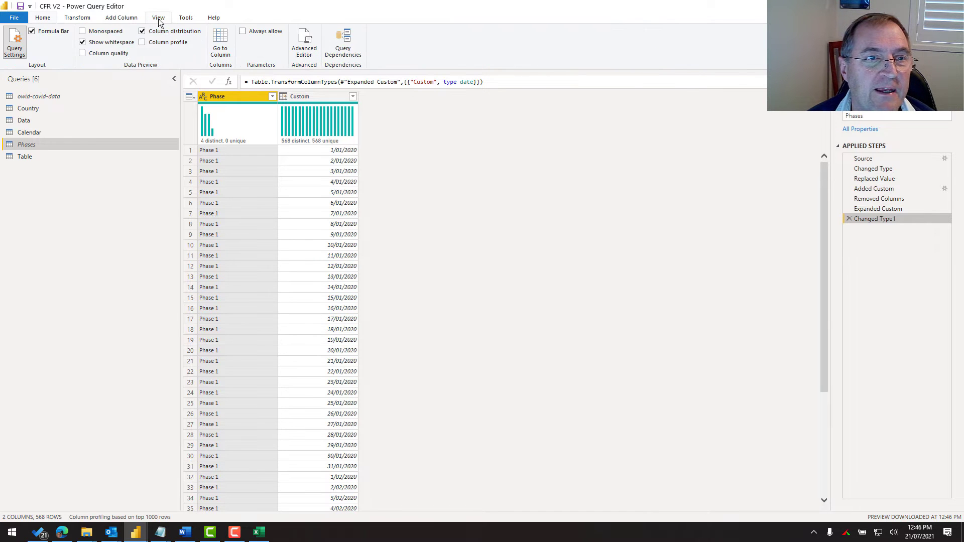
left_click(337, 46)
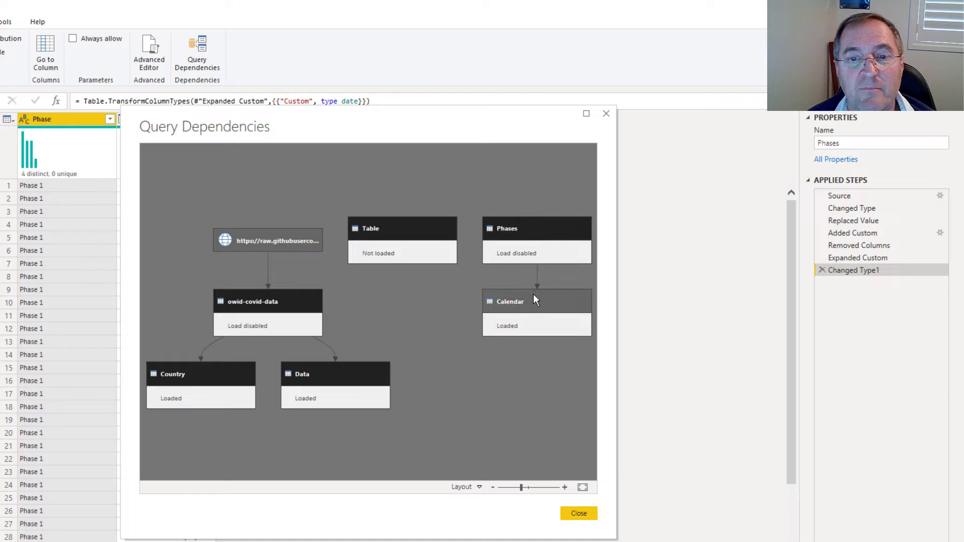
left_click(583, 511)
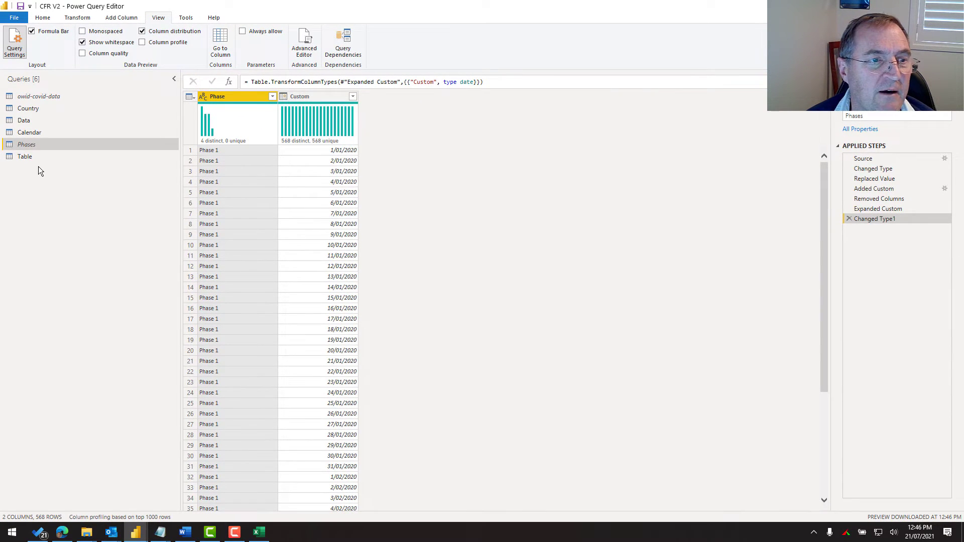
Step: Delete the redundant Table query and confirm the deletion
left_click(35, 157)
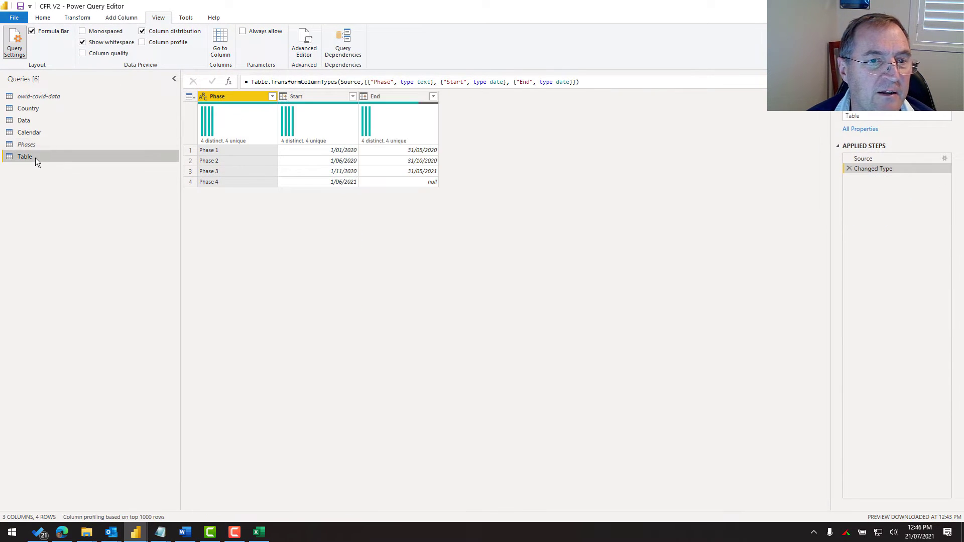
right_click(35, 158)
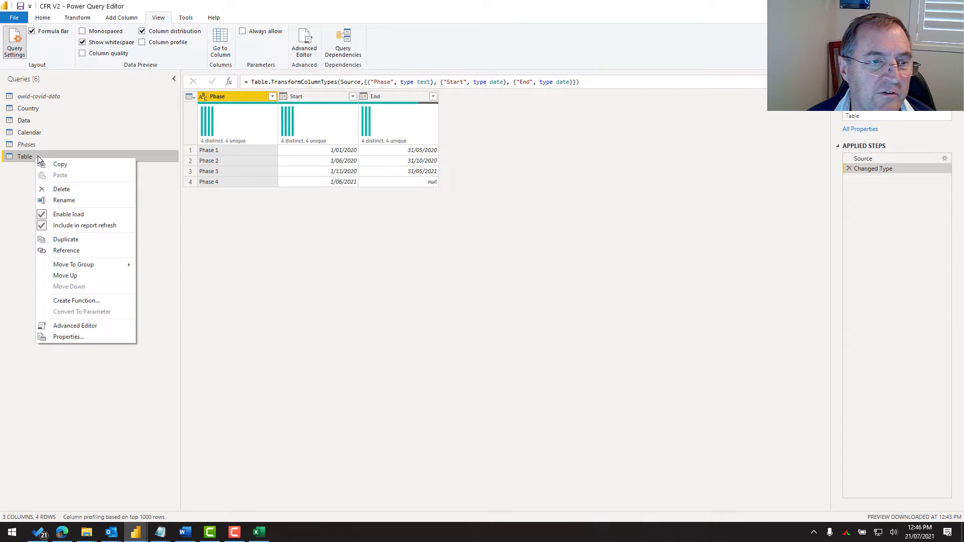
left_click(61, 189)
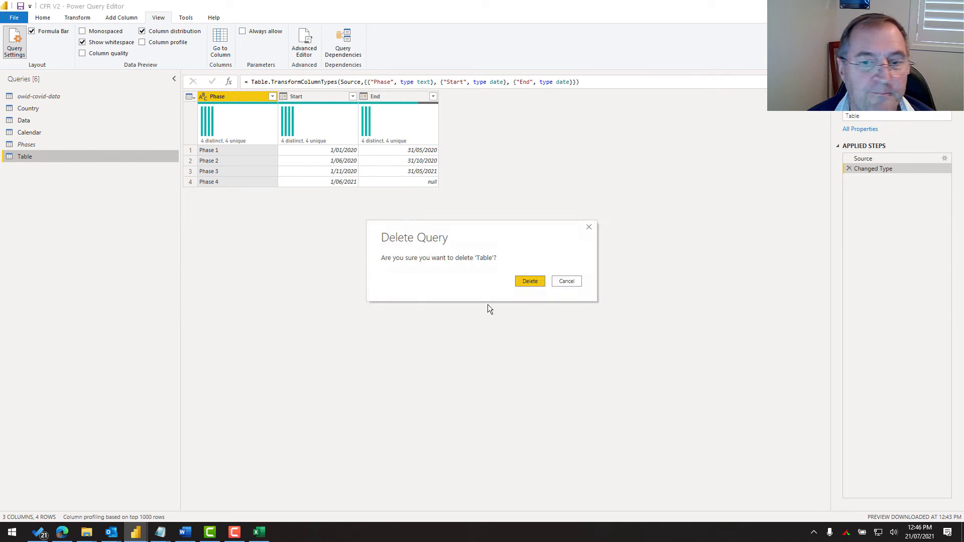
left_click(530, 282)
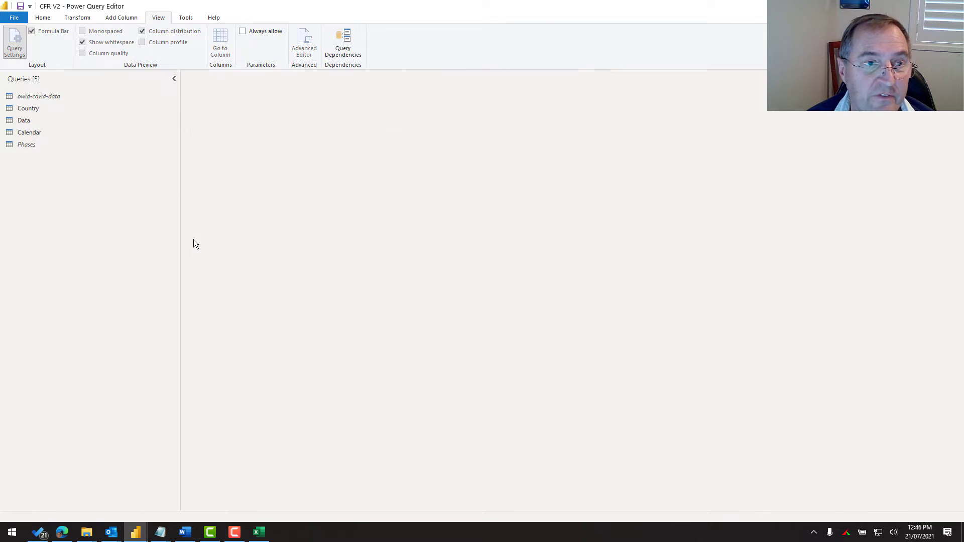
Step: Recheck the query dependencies diagram, and close the Power Query Editor with all changes applied to the report
left_click(351, 41)
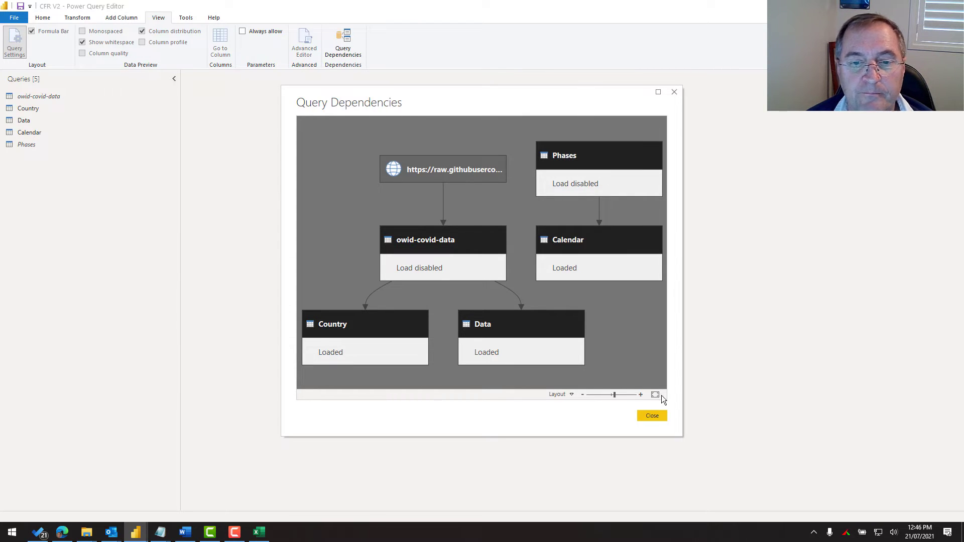
left_click(650, 419)
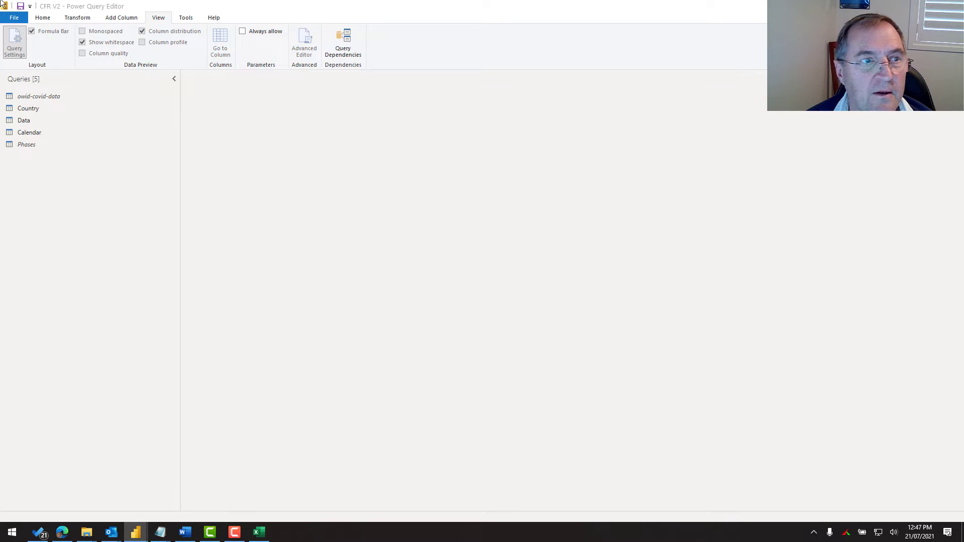
left_click(19, 17)
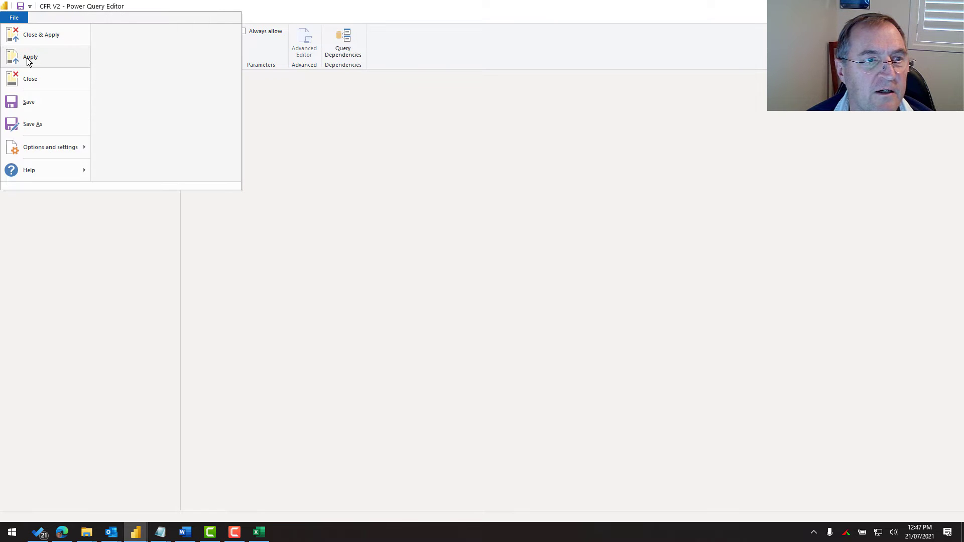
left_click(45, 35)
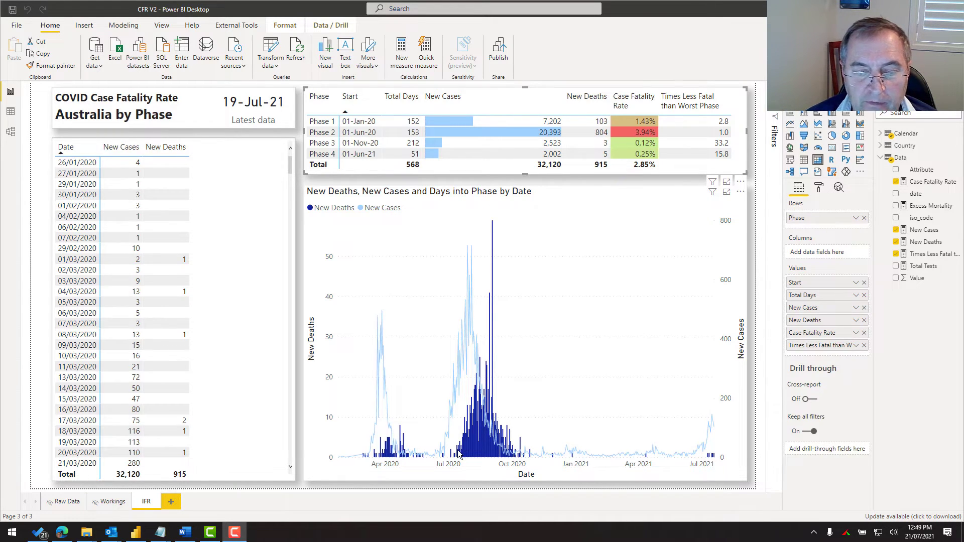
Step: Read the reader comment about lagging deaths on the Case Fatality Rate article in the browser, and return to the report's deaths and cases chart
mouse_move(458, 452)
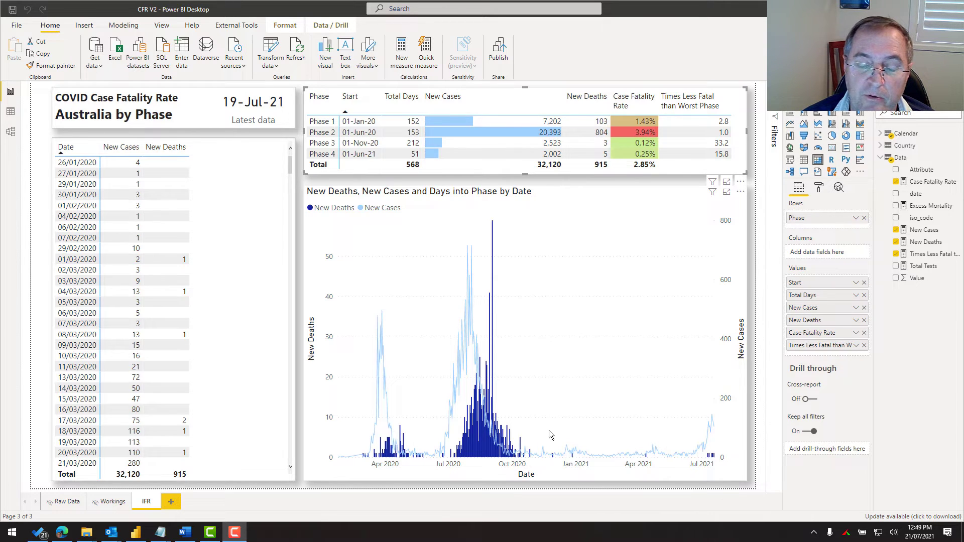
left_click(62, 533)
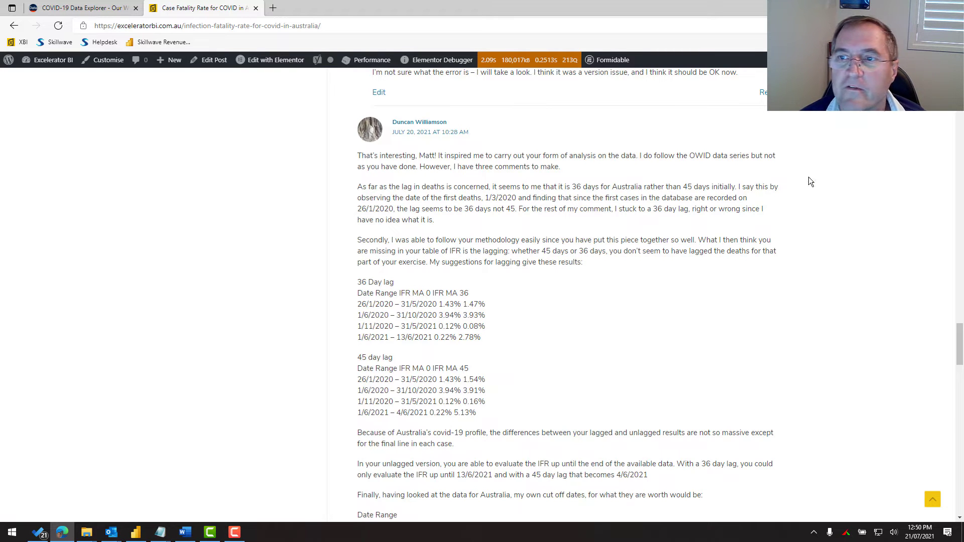
key("alt+Tab")
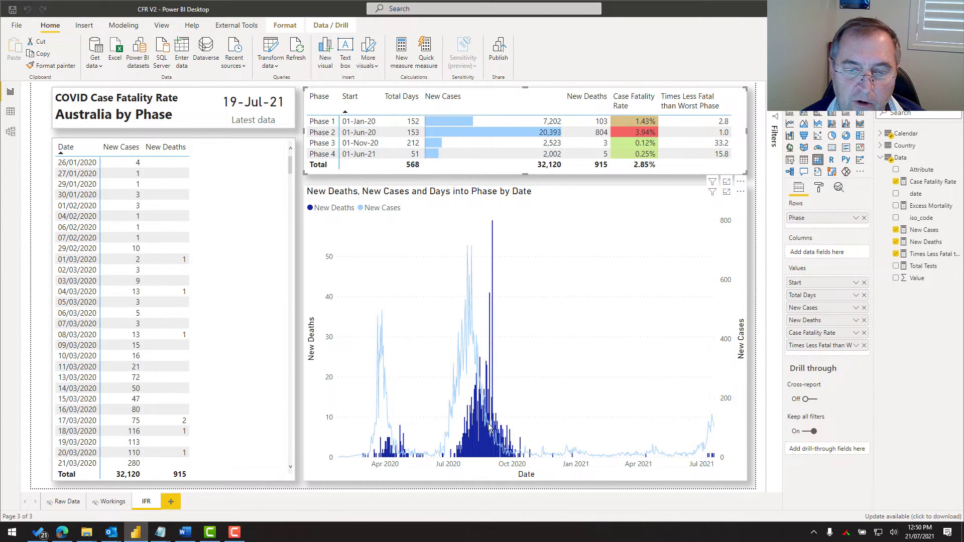
mouse_move(467, 451)
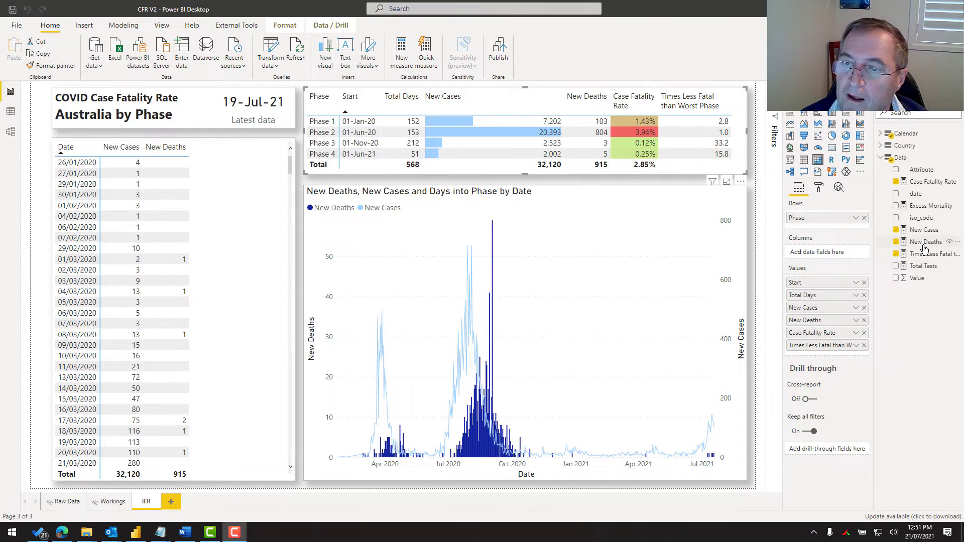
Step: Start a new measure in the Data table named New Deaths Lag, with a CALCULATE of [New Deaths] as its expression
right_click(898, 166)
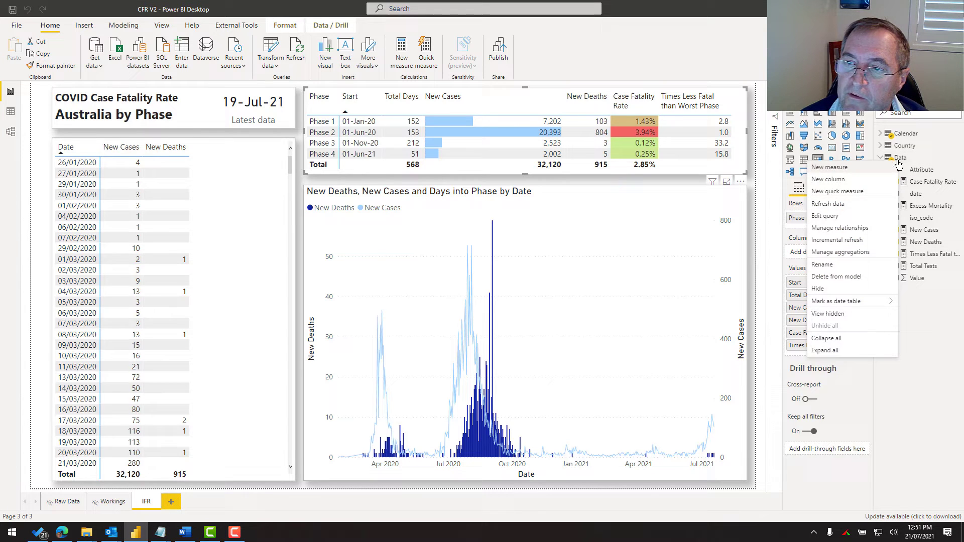
left_click(858, 176)
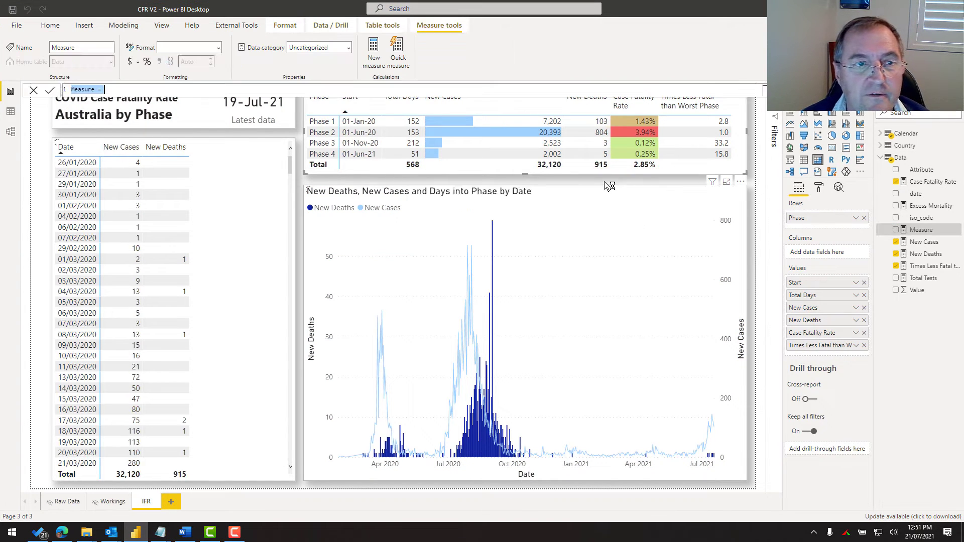
type("New ")
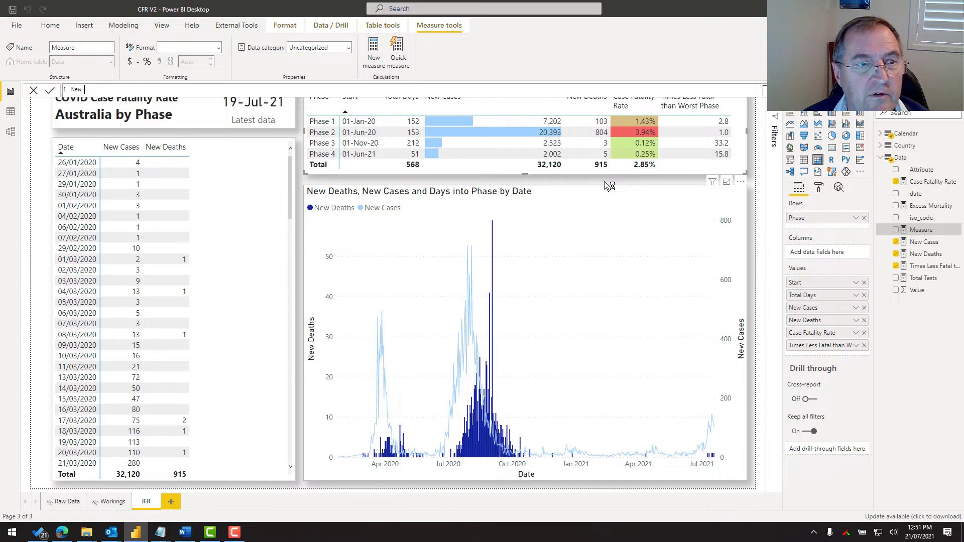
type("Deaths")
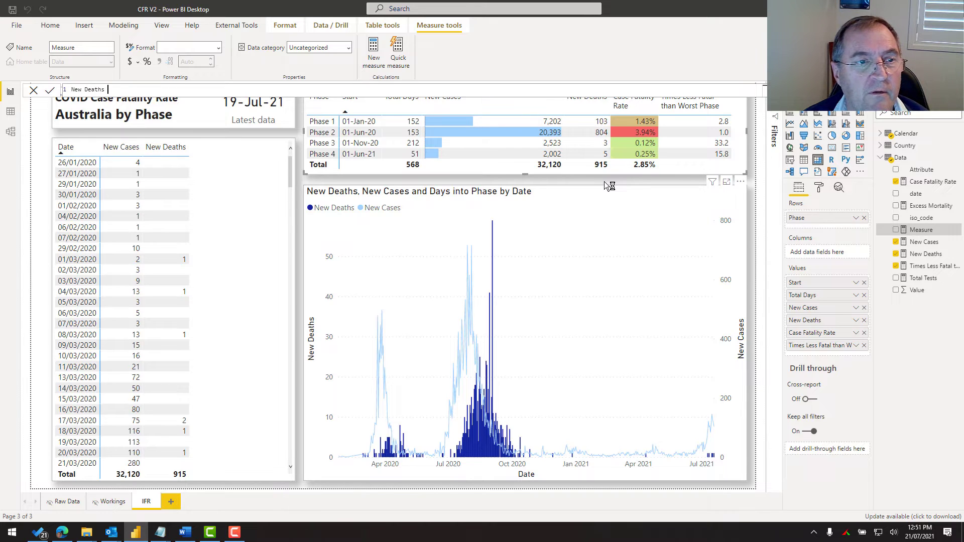
type(" Lag =")
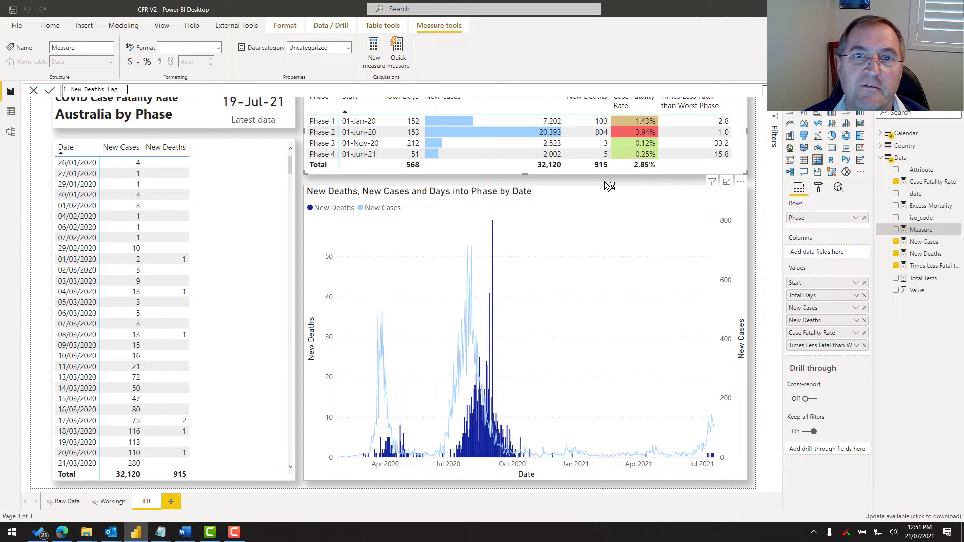
type("CALCULATE(")
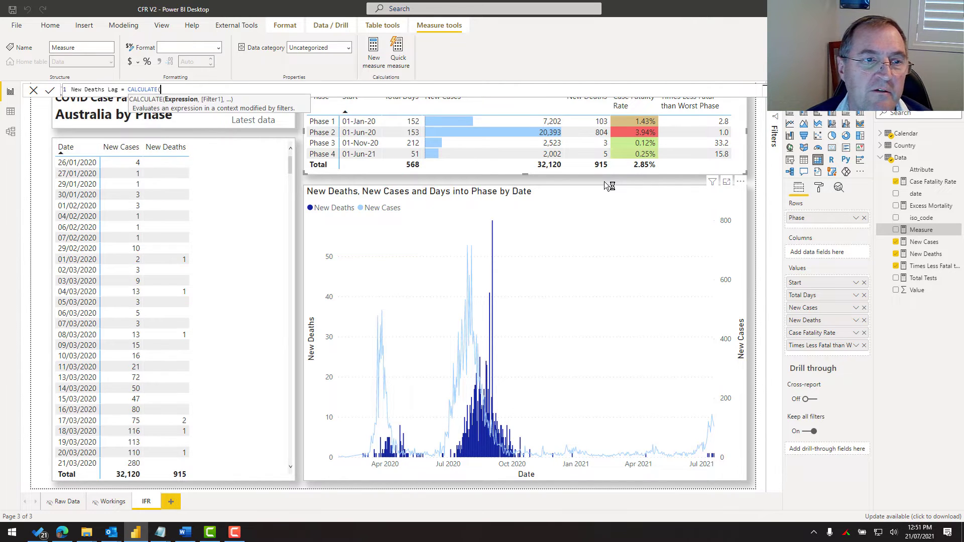
type("[New Deaths]")
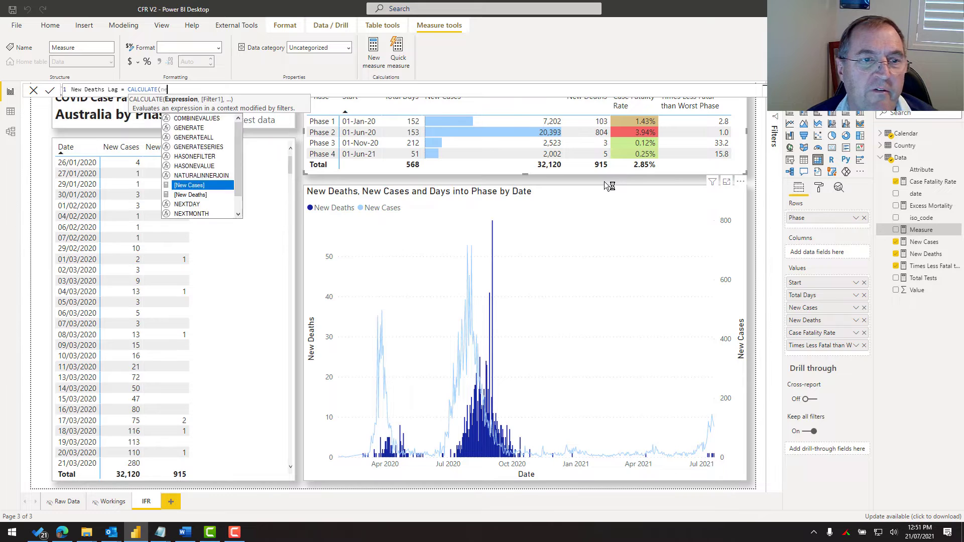
type(",")
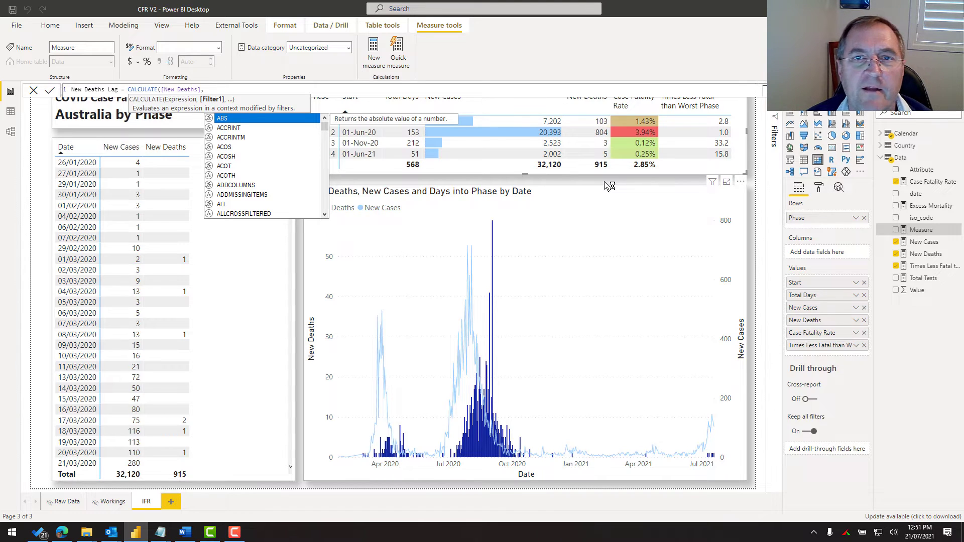
Step: Complete the New Deaths Lag measure with the filter DATEADD('Calendar'[Date],-36,DAY) and commit the formula
type("datead")
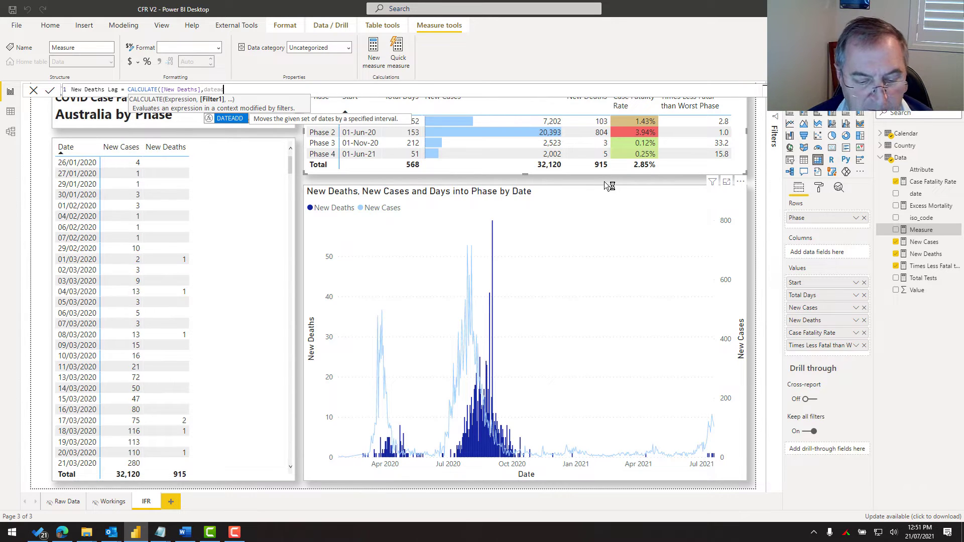
key("Tab")
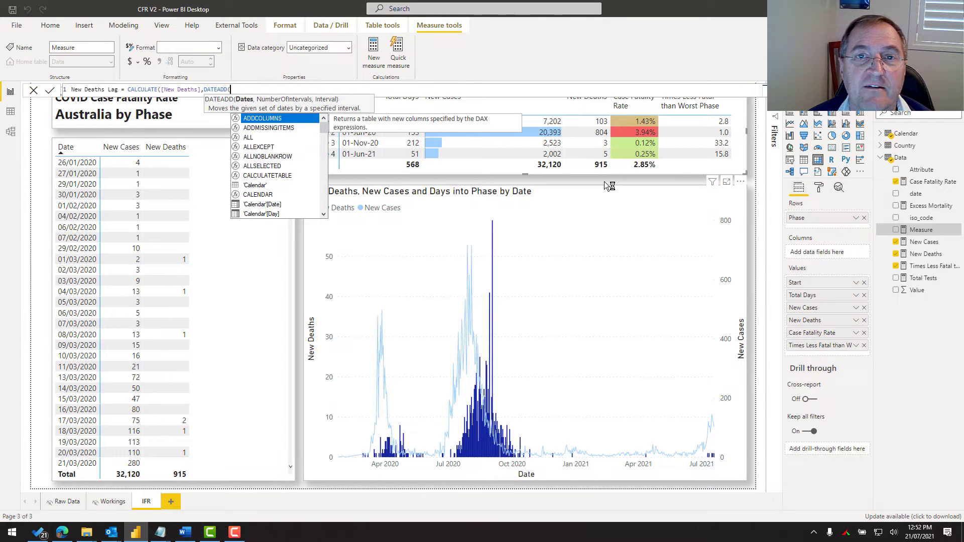
type("D(d")
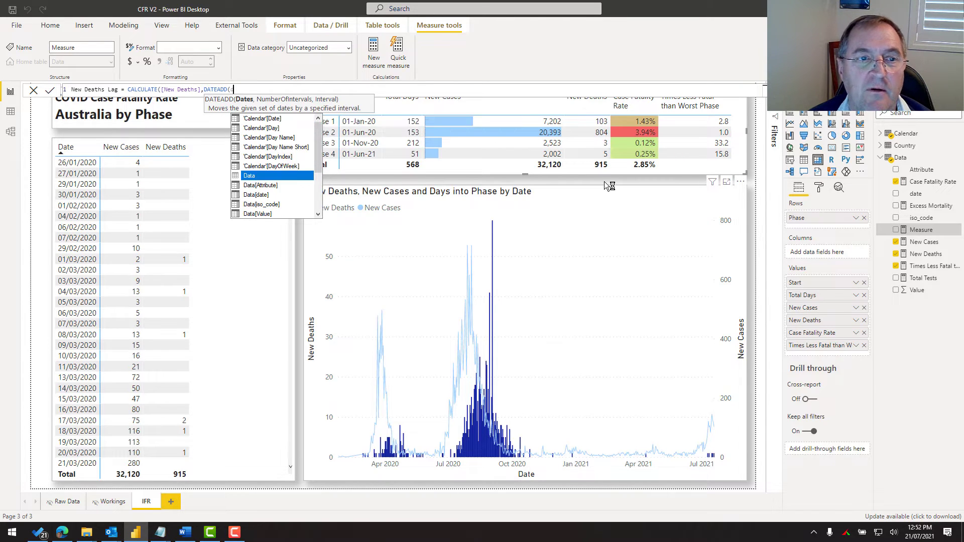
type("a")
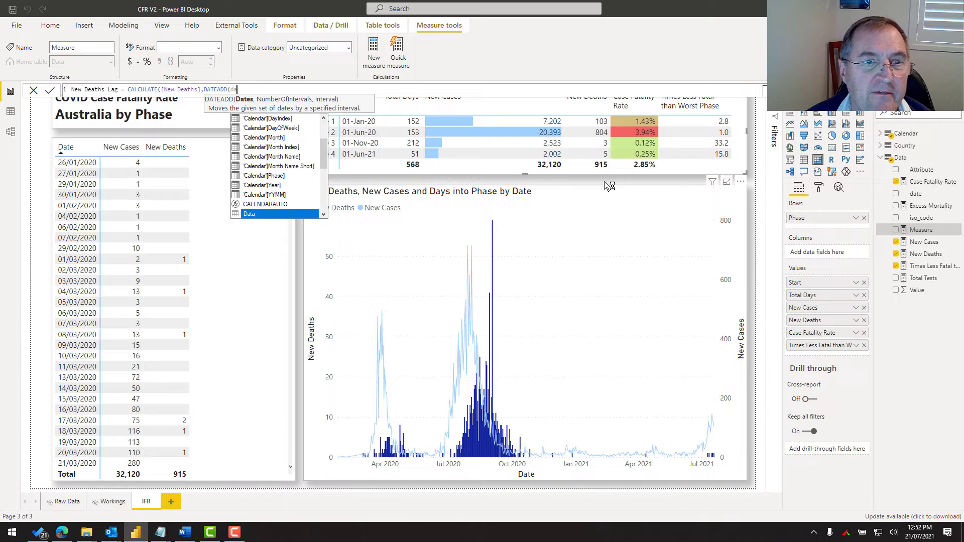
type("te")
key("Up")
key("Up")
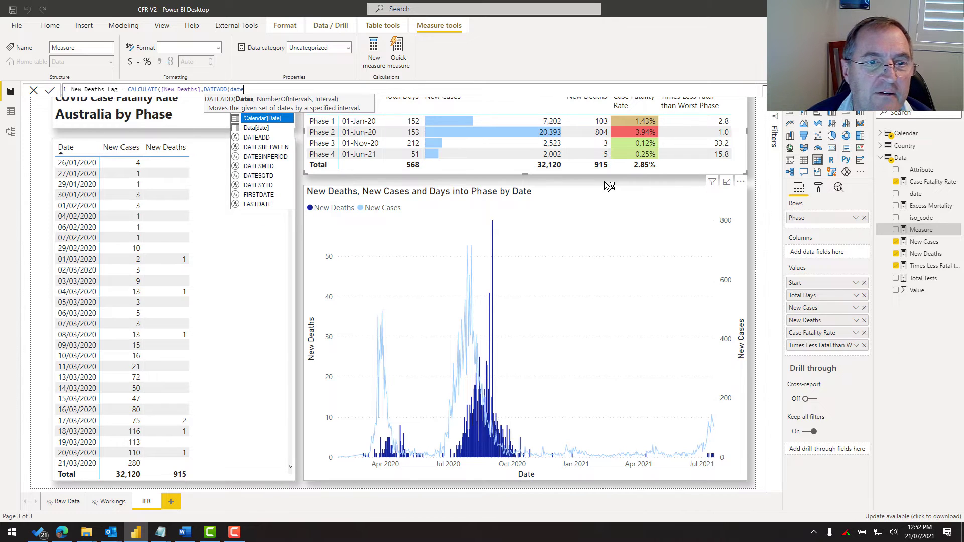
key("Tab")
type(",")
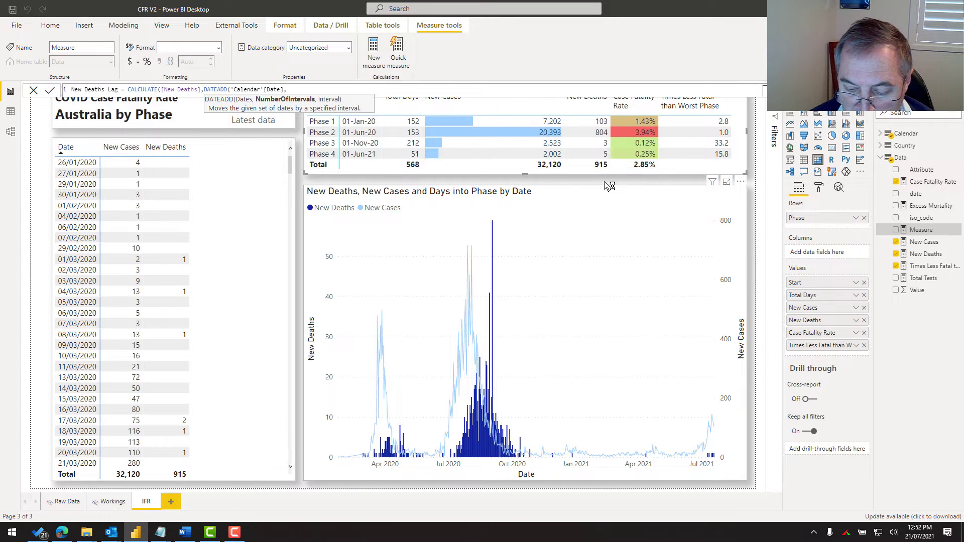
type("-36")
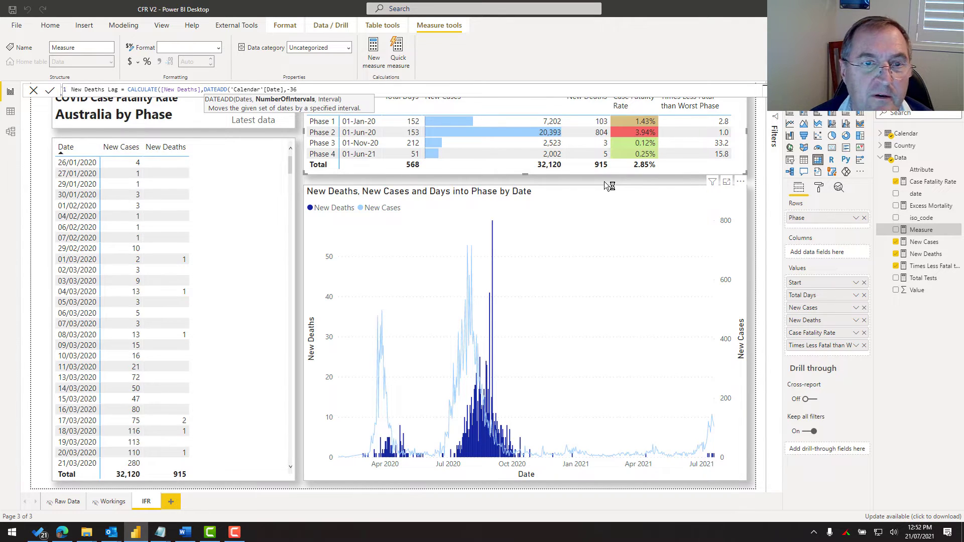
type(",DAY)")
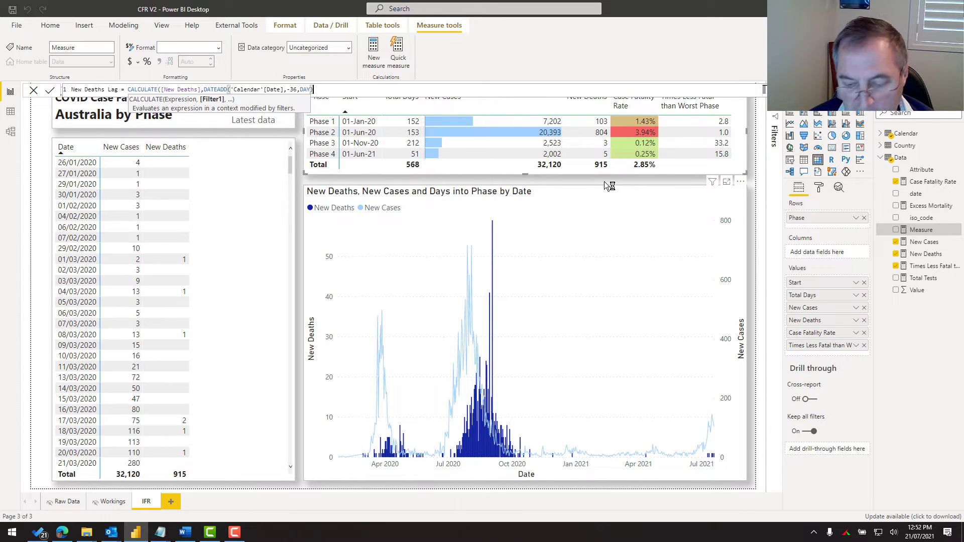
type(")")
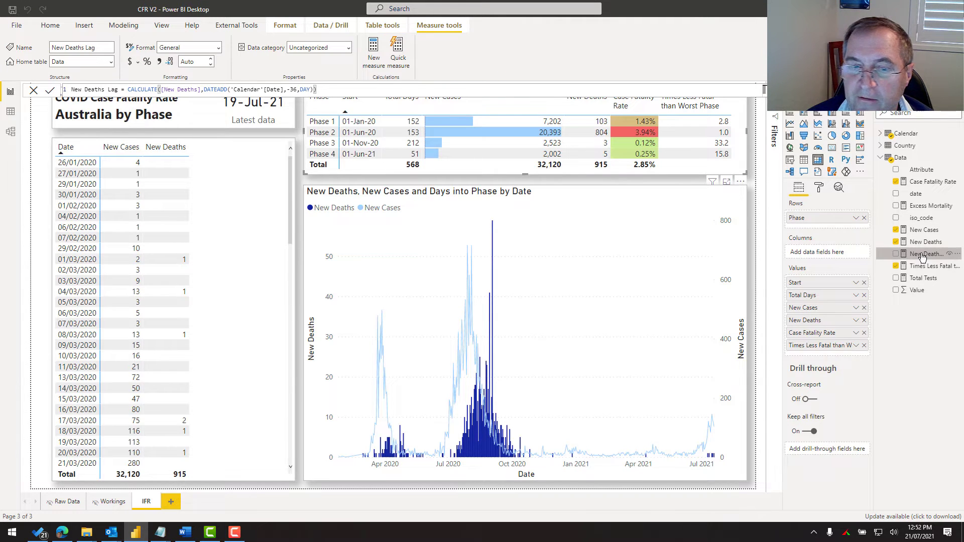
Step: Replace New Deaths with the New Deaths Lag measure as the column values of the deaths and cases chart
left_click_drag(922, 255, 567, 316)
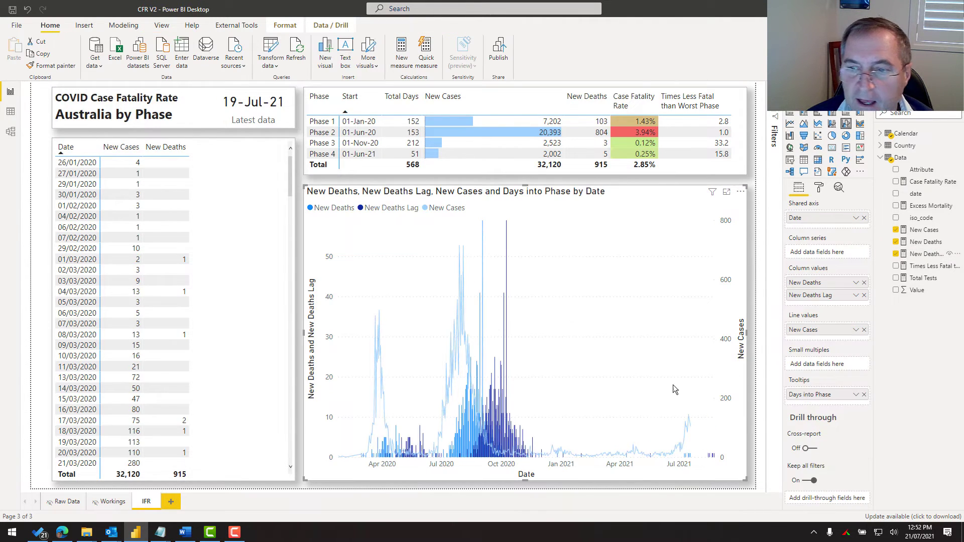
left_click(864, 283)
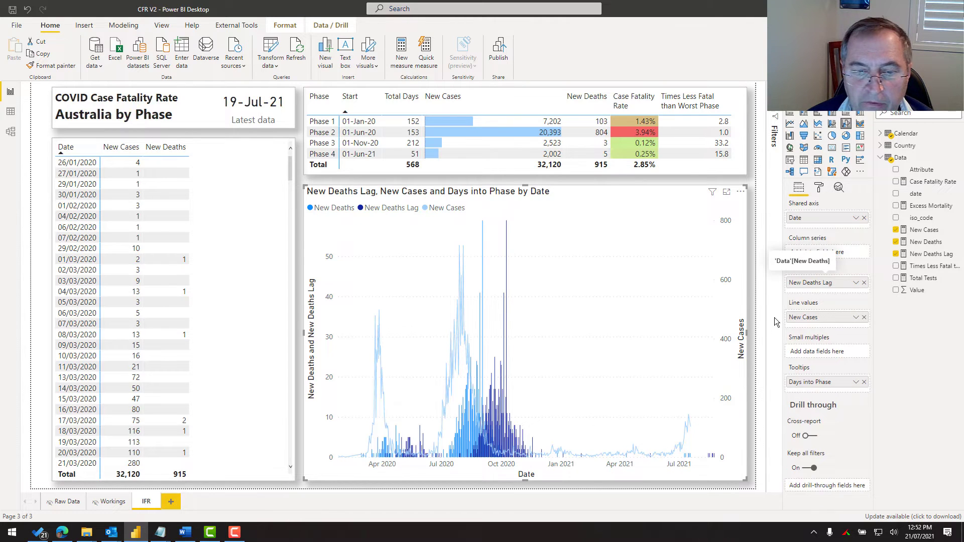
mouse_move(551, 459)
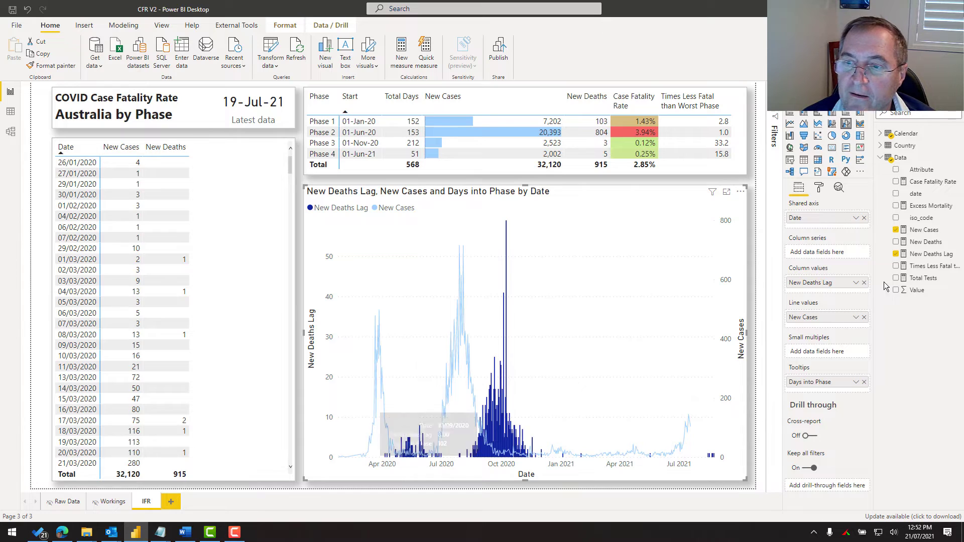
Step: Reverse the shift direction in the New Deaths Lag measure by changing its DATEADD interval to positive 36 days
left_click(929, 254)
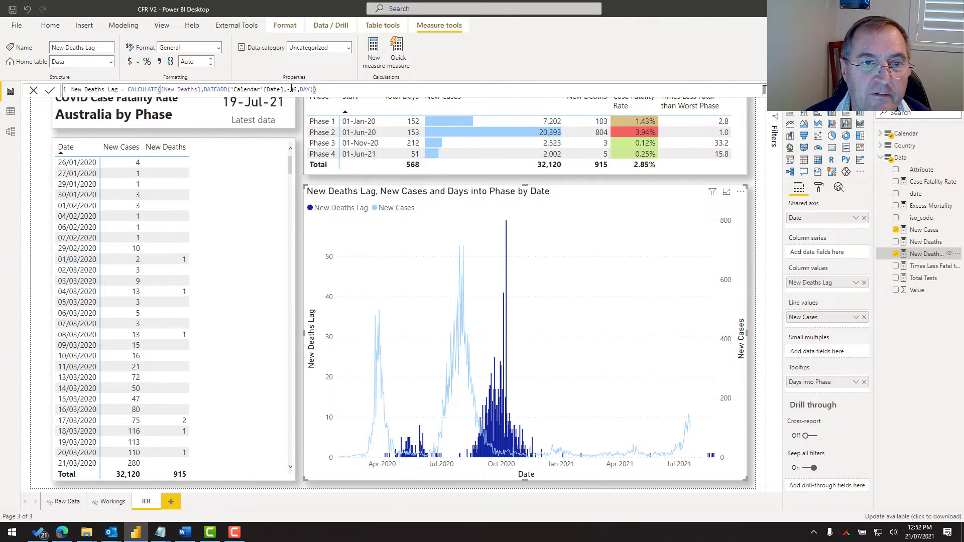
type(")")
key("BackSpace")
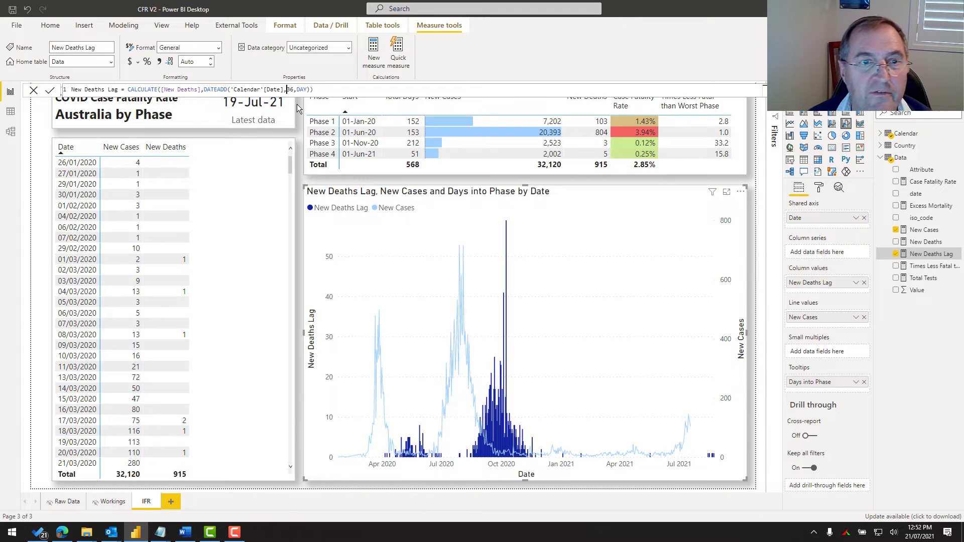
left_click(51, 91)
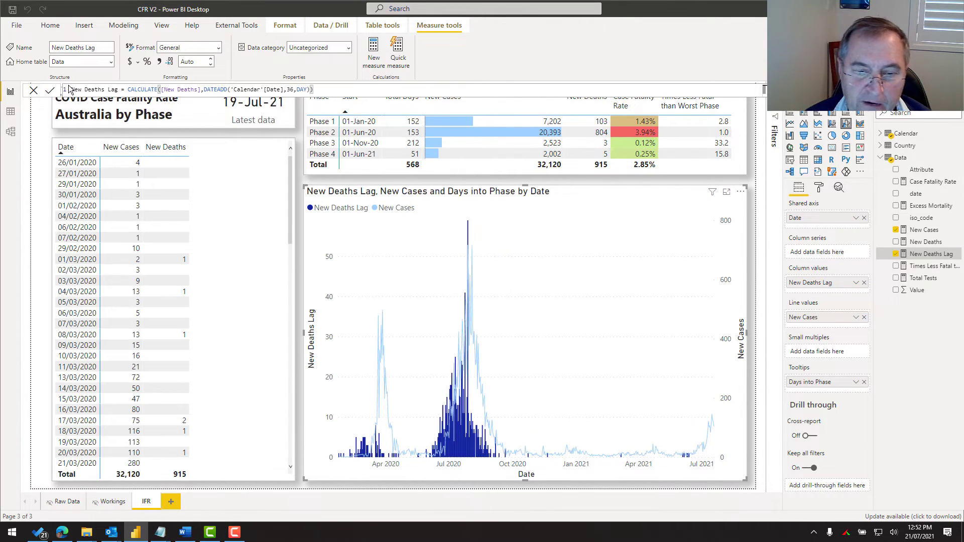
Step: Set the DATEADD interval in the New Deaths Lag measure to 28 days and commit the formula
left_click(293, 89)
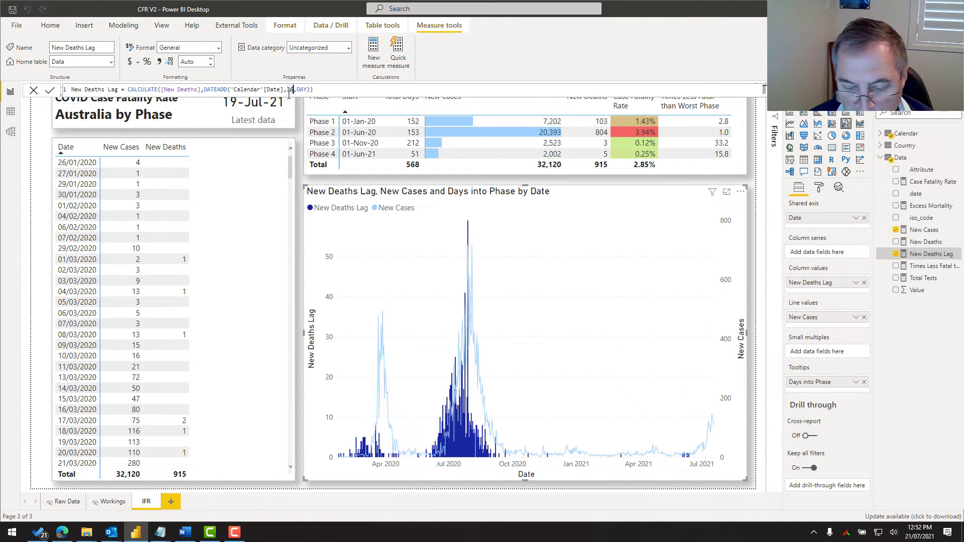
key("BackSpace")
key("BackSpace")
type("28")
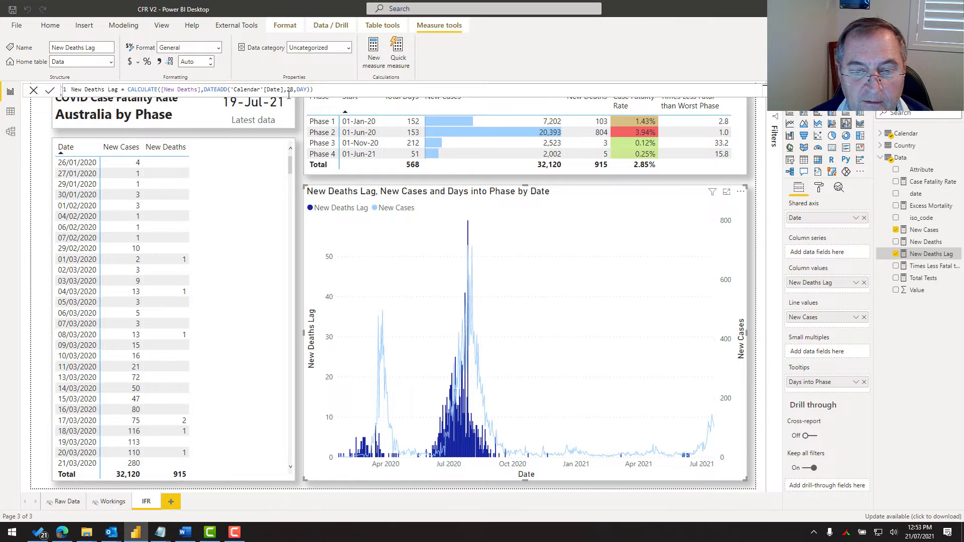
key("Return")
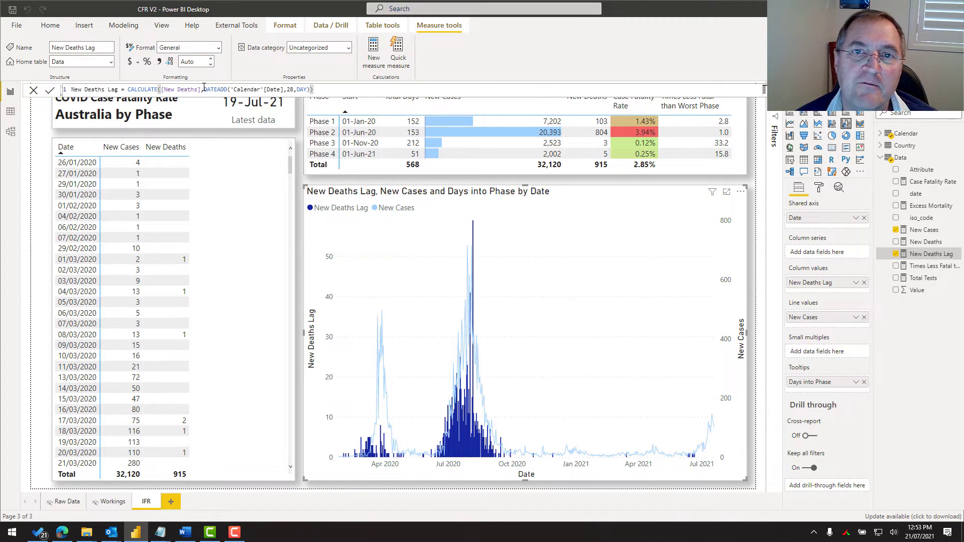
Step: Create a whole-number what-if parameter named Lag from 0 to 36, increment 1, default 0, with a slicer on the page
double_click(290, 89)
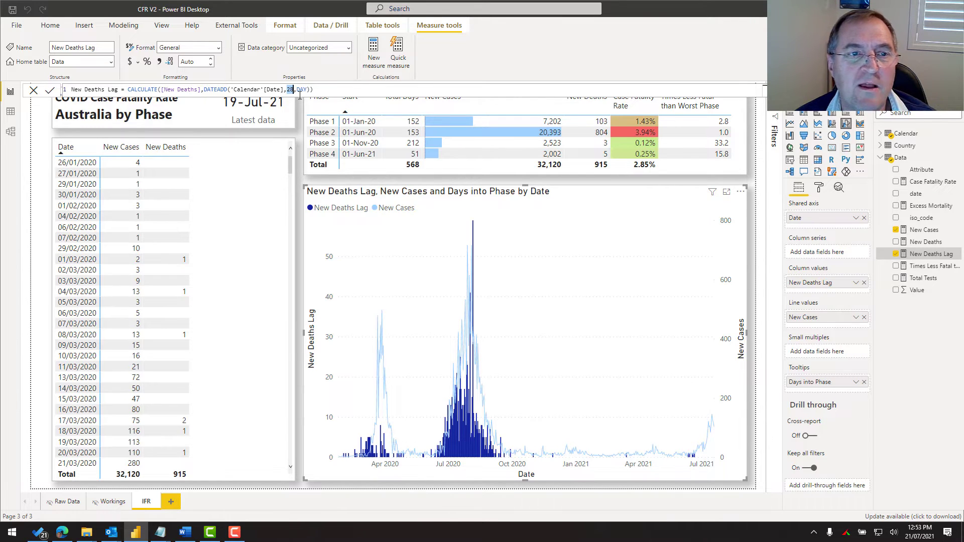
left_click(302, 10)
left_click(122, 26)
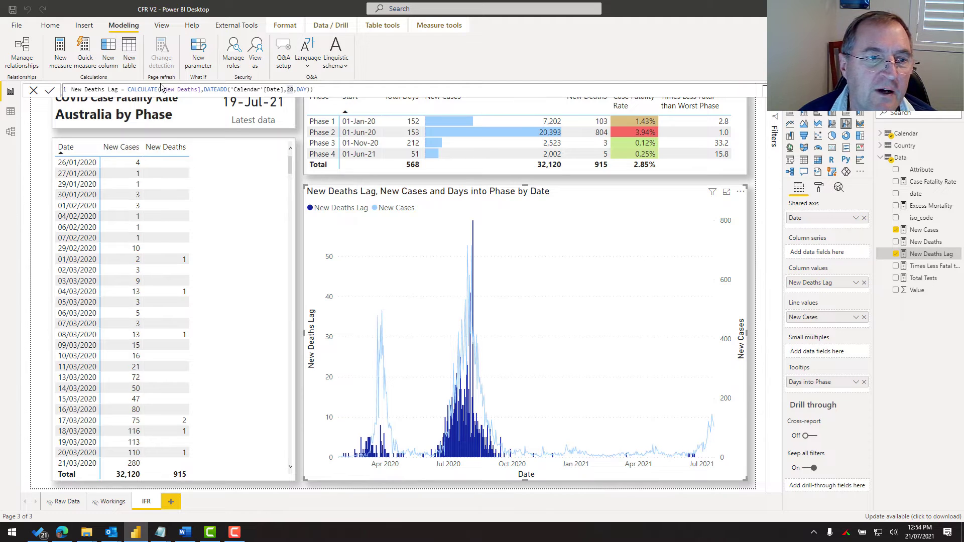
left_click(202, 53)
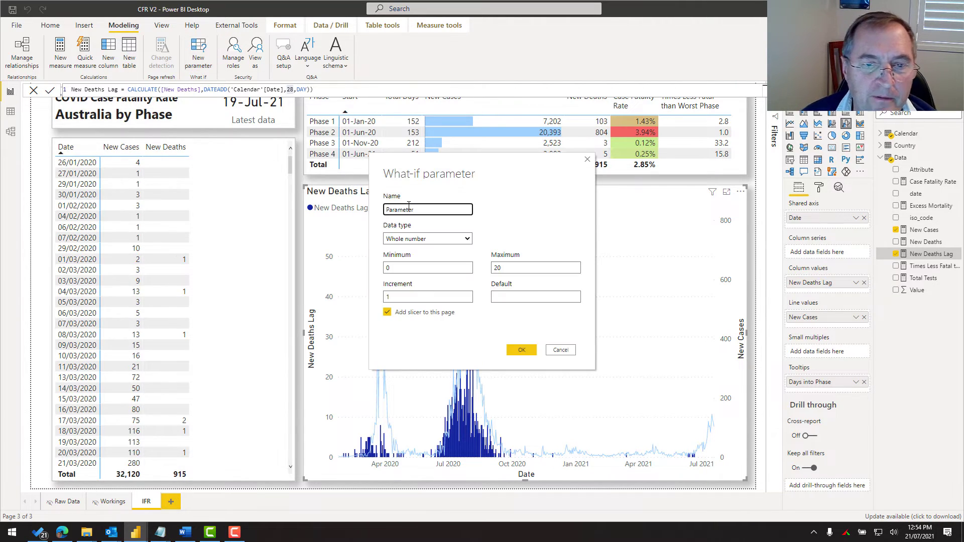
left_click_drag(412, 209, 345, 208)
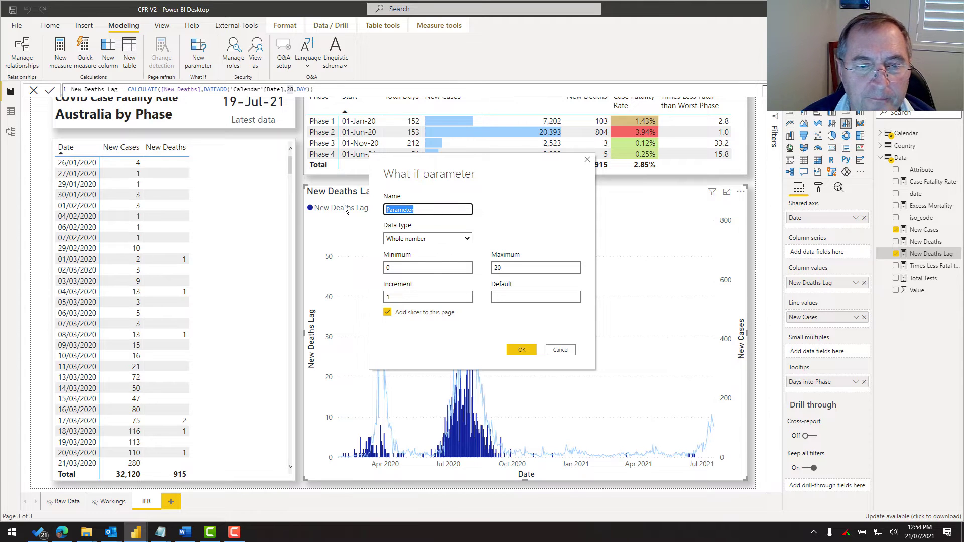
type("Lag")
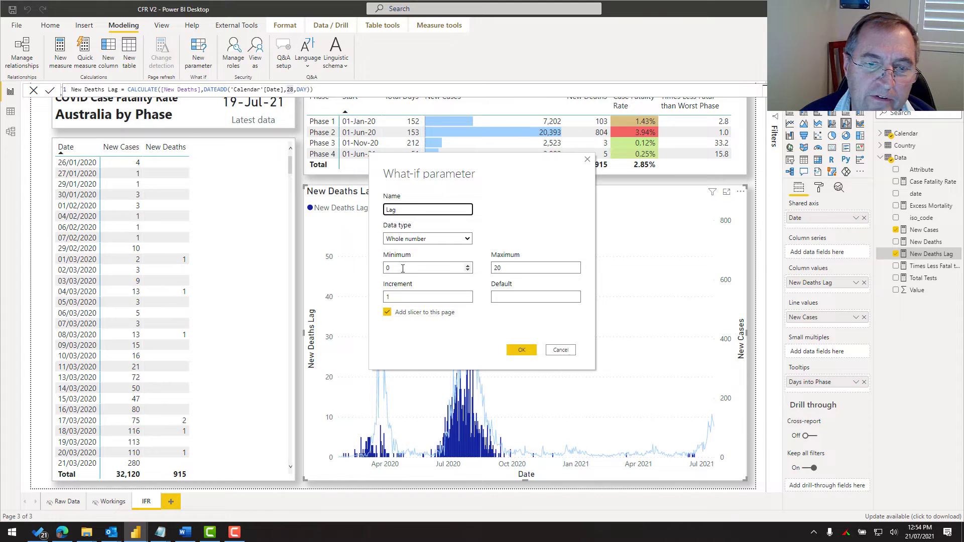
double_click(512, 268)
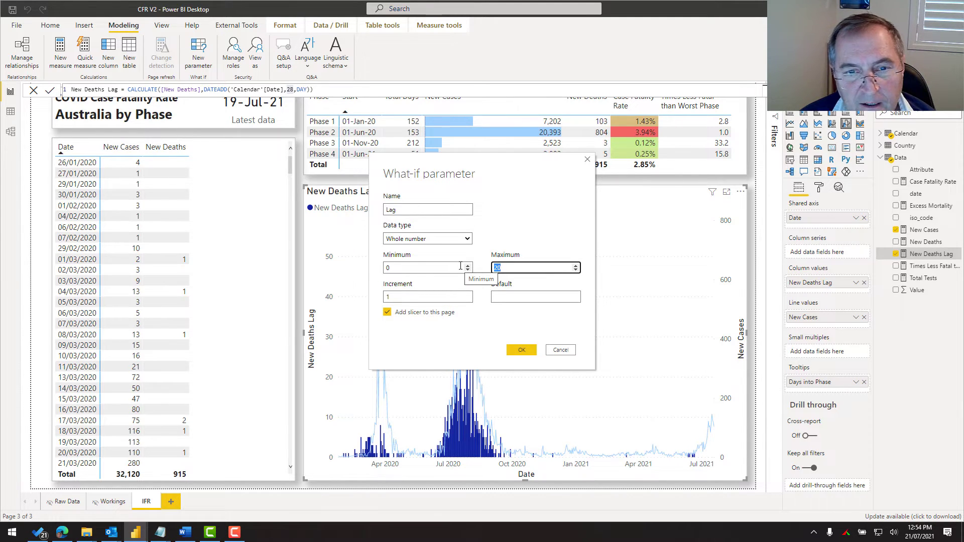
type("36")
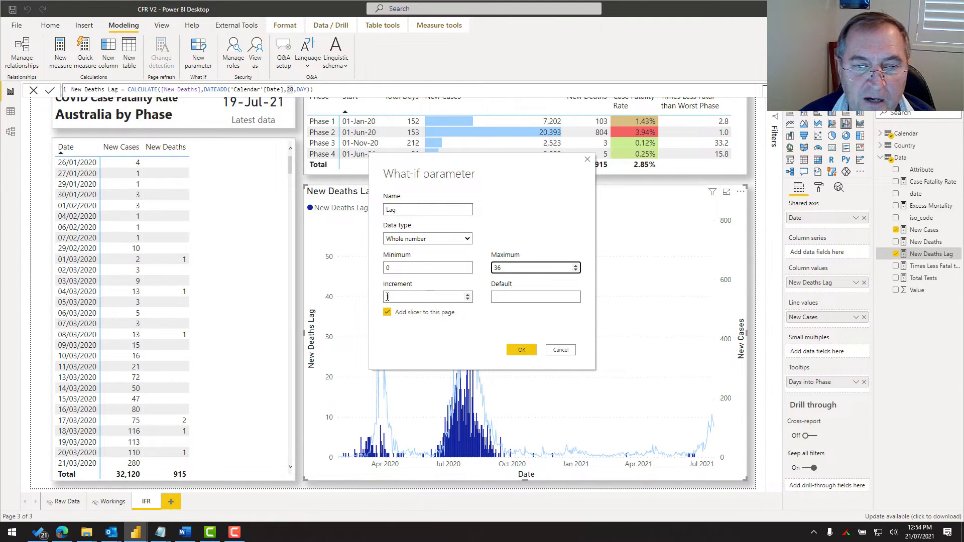
left_click(509, 297)
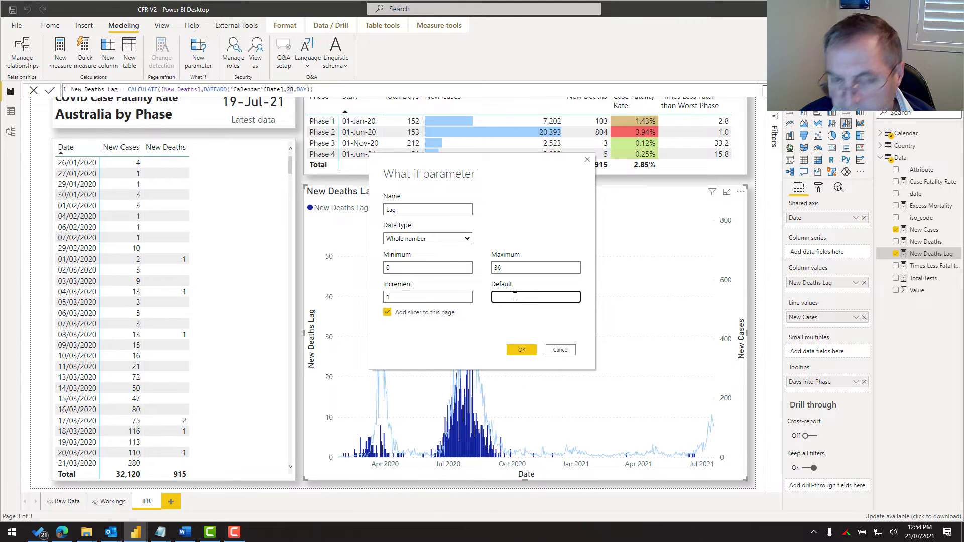
type("0")
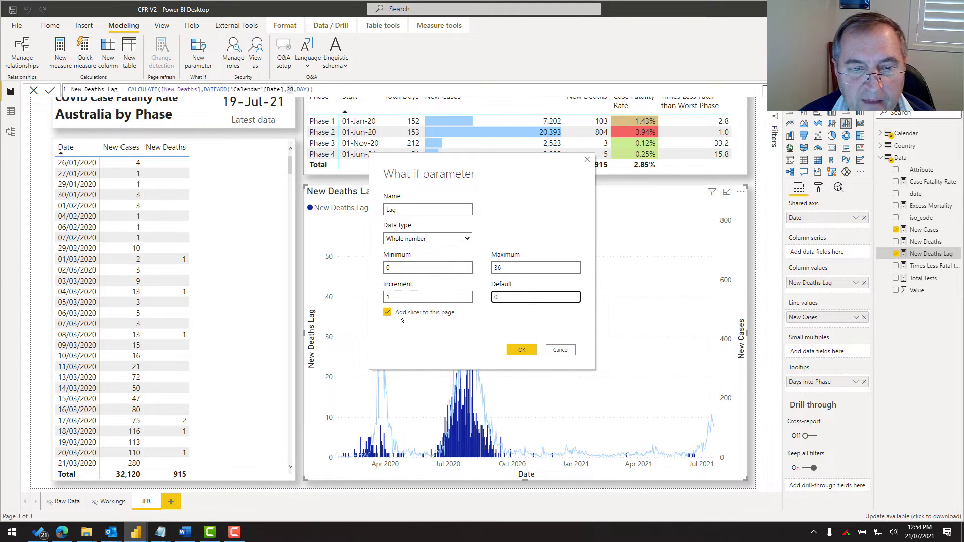
left_click(518, 349)
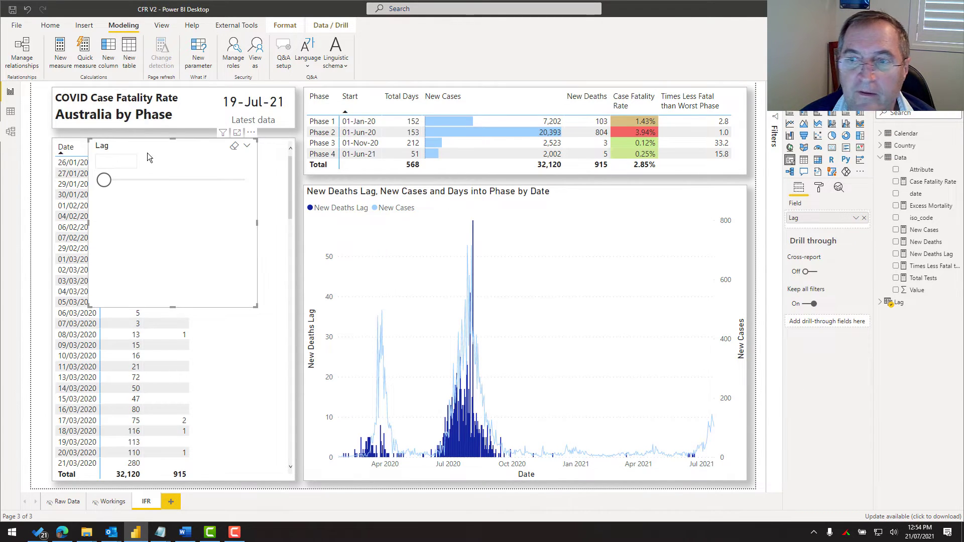
Step: Examine the generated series of values in the new Lag table's data
left_click(10, 111)
left_click(887, 157)
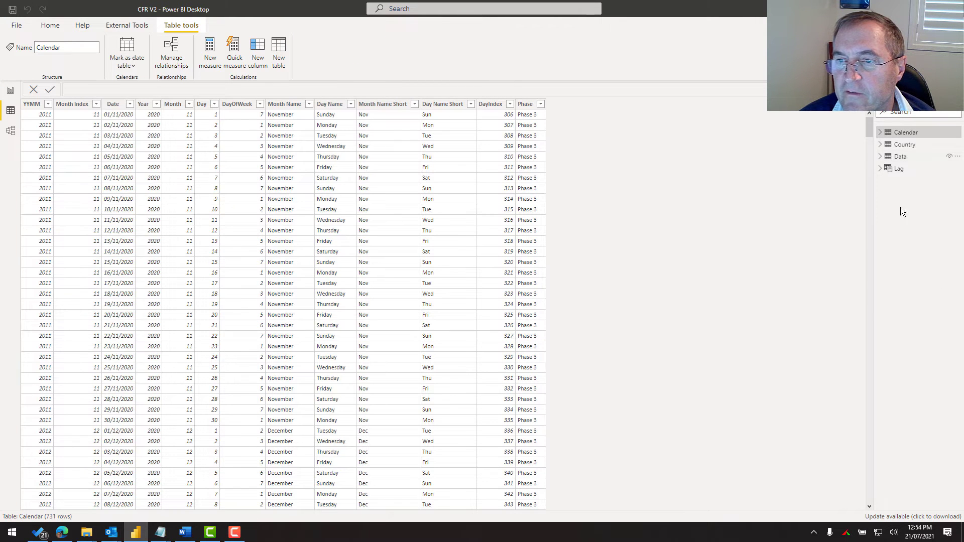
left_click(899, 168)
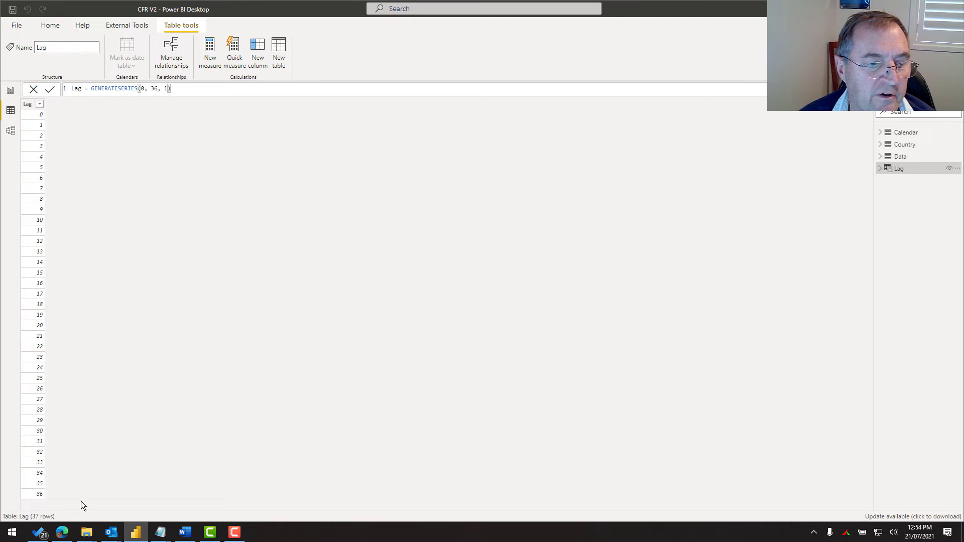
Step: Shorten the Lag table's card in the model diagram and place it beside the Country table
left_click(10, 131)
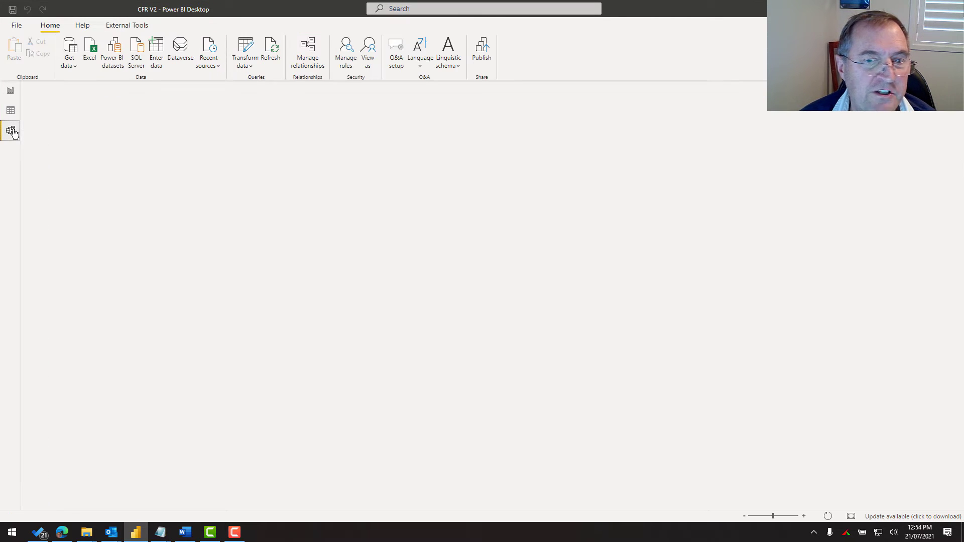
left_click_drag(525, 129, 500, 129)
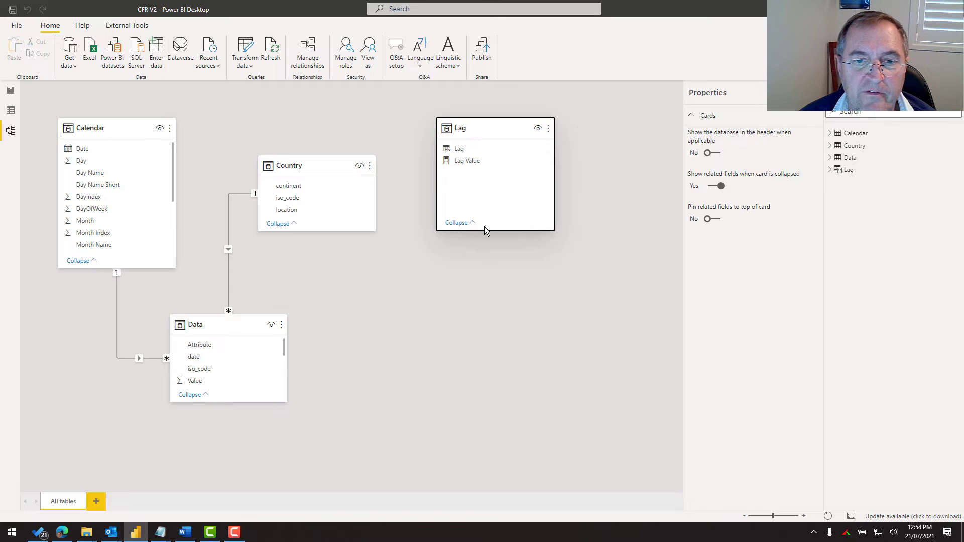
left_click_drag(486, 229, 485, 181)
left_click_drag(488, 128, 497, 140)
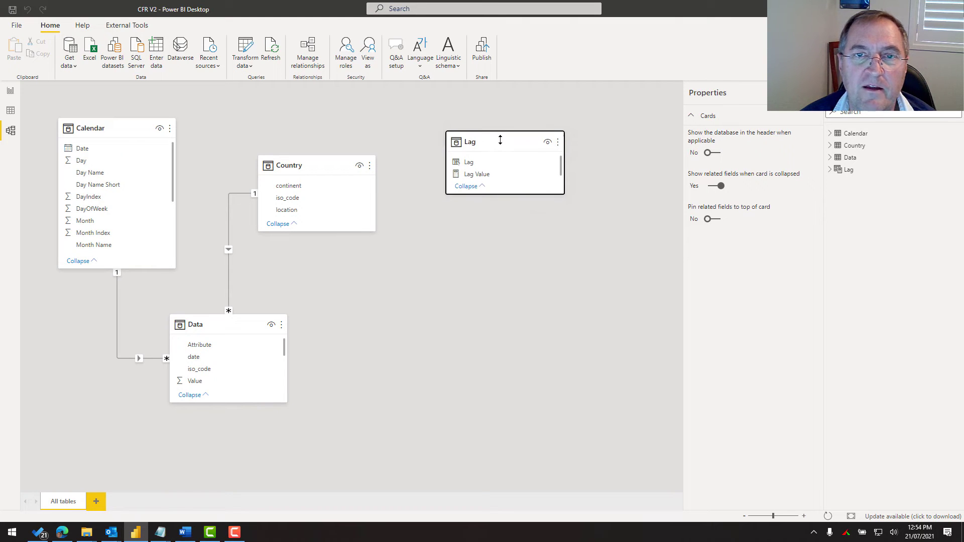
Step: Return to the report page and examine the SELECTEDVALUE formula of the Lag Value measure
left_click(11, 91)
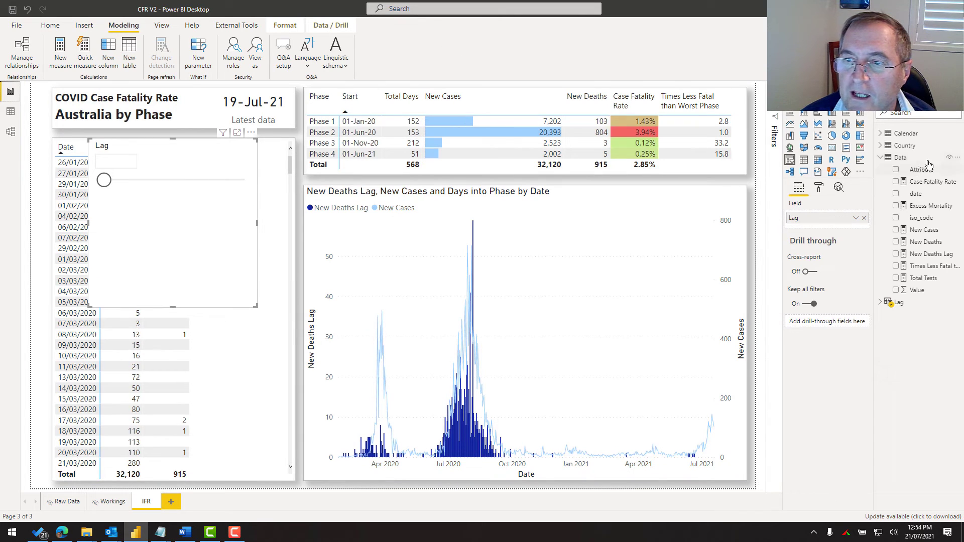
left_click(899, 303)
left_click(922, 326)
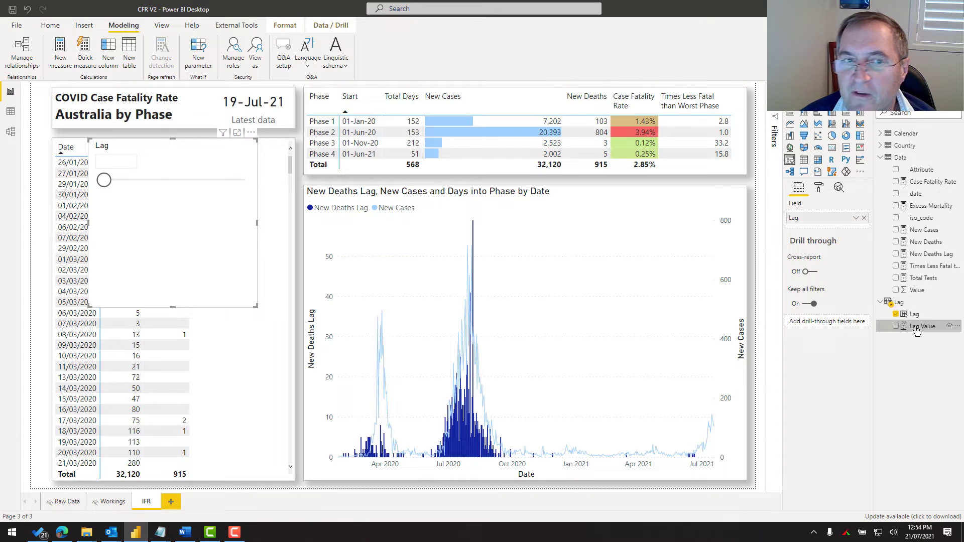
left_click_drag(105, 89, 347, 89)
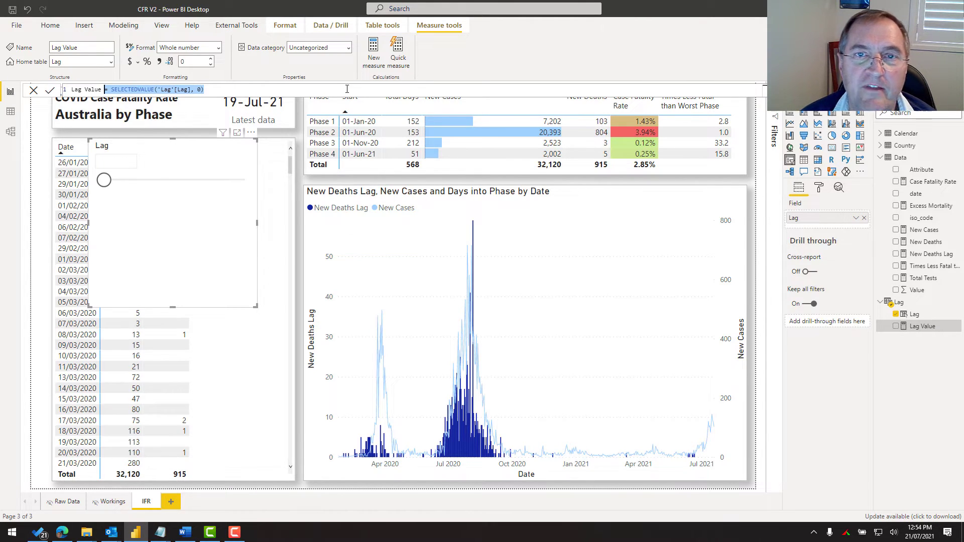
left_click(347, 89)
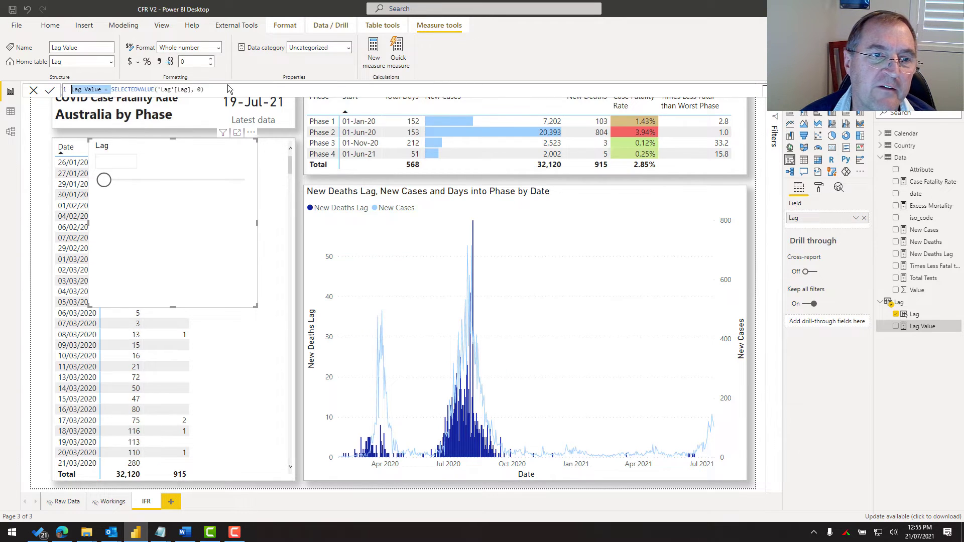
mouse_move(173, 89)
left_mouse_down()
mouse_move(191, 89)
mouse_move(158, 90)
left_mouse_up()
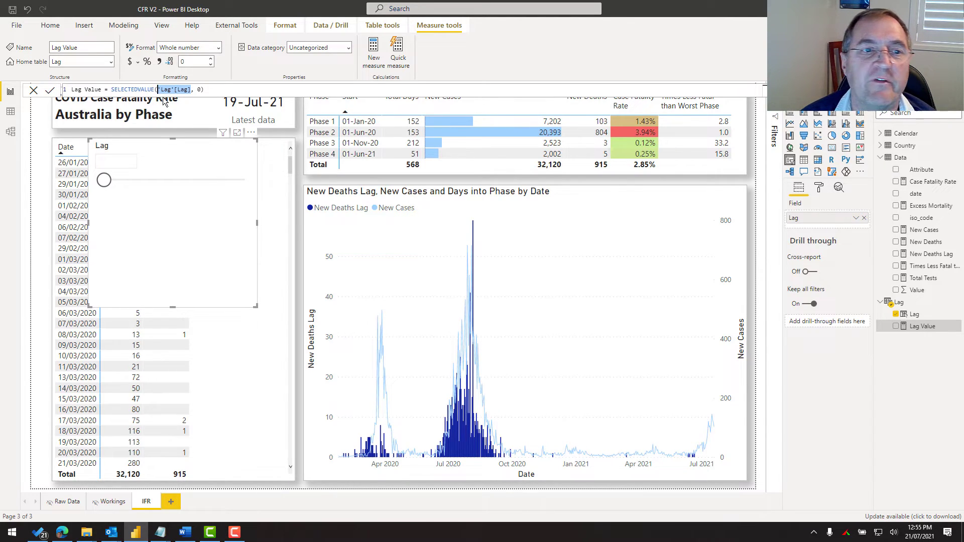
left_click(205, 90)
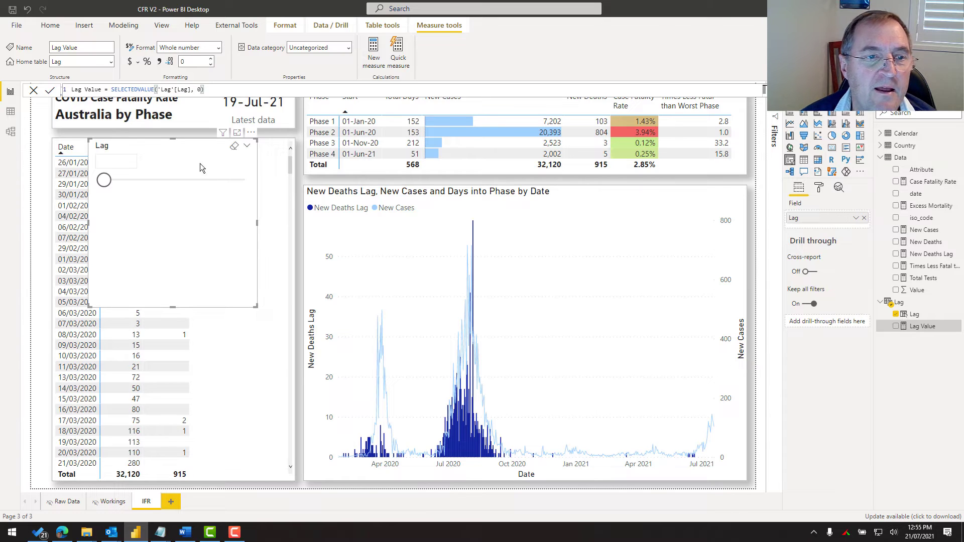
Step: Shorten the daily cases and deaths table from above and fit the Lag slicer at full column width between it and the report title
left_click_drag(195, 146, 225, 170)
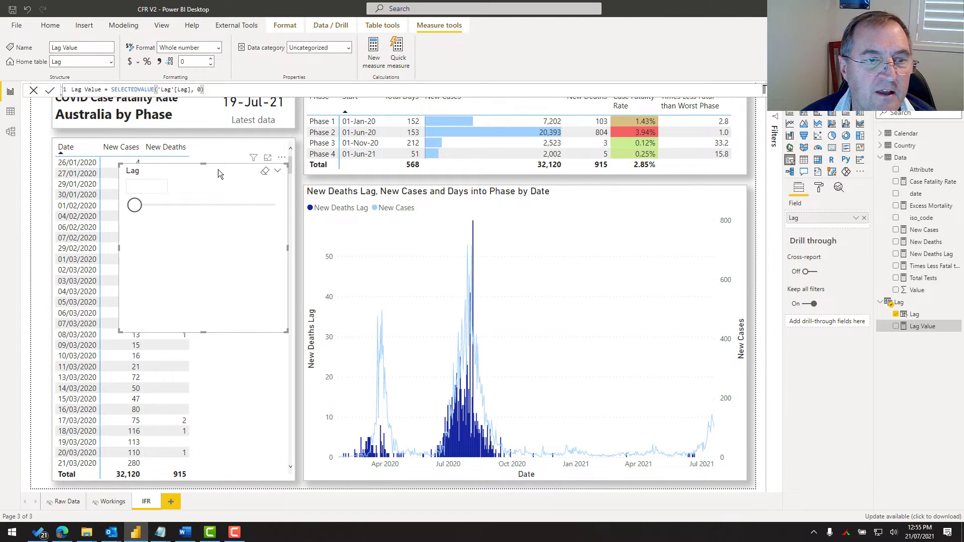
left_click_drag(177, 146, 176, 190)
left_click(187, 170)
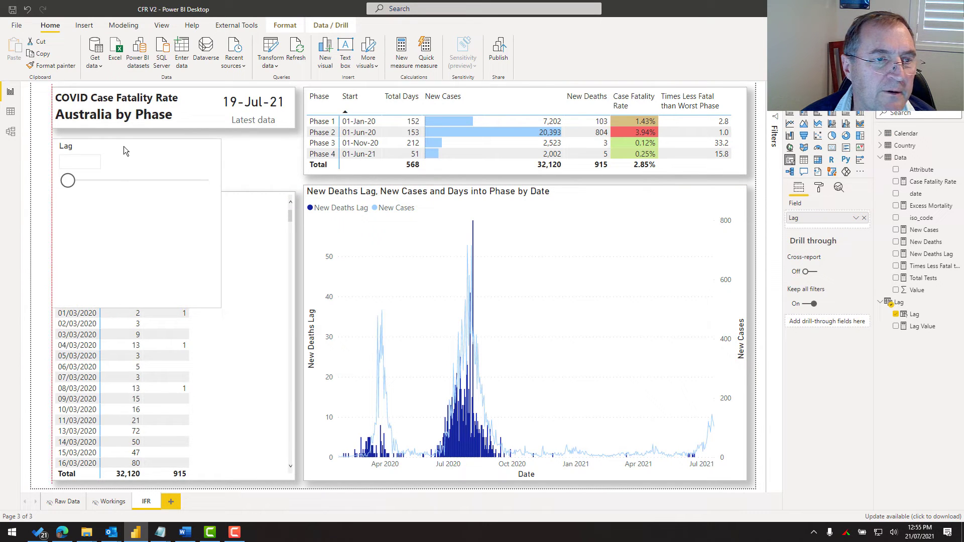
left_click_drag(122, 146, 123, 144)
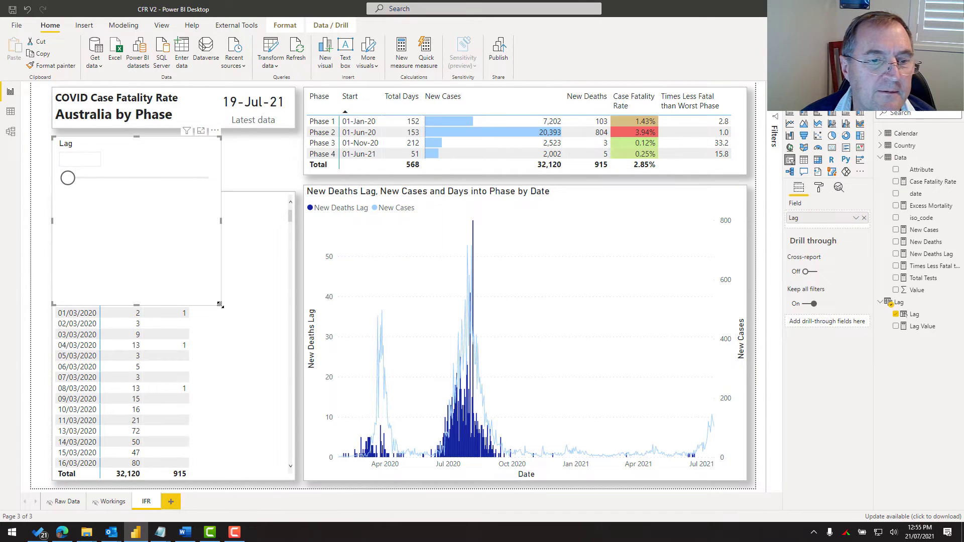
left_click_drag(220, 305, 295, 198)
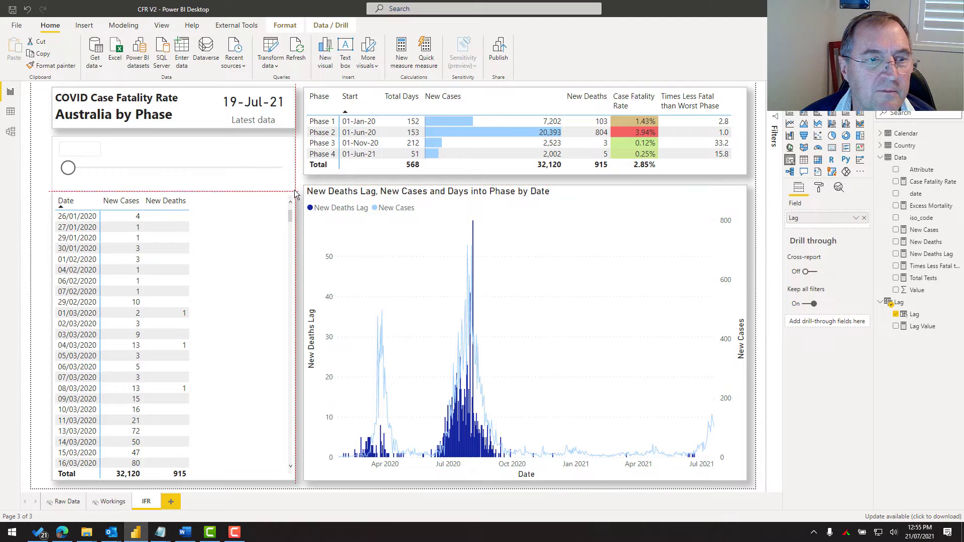
left_click(171, 202)
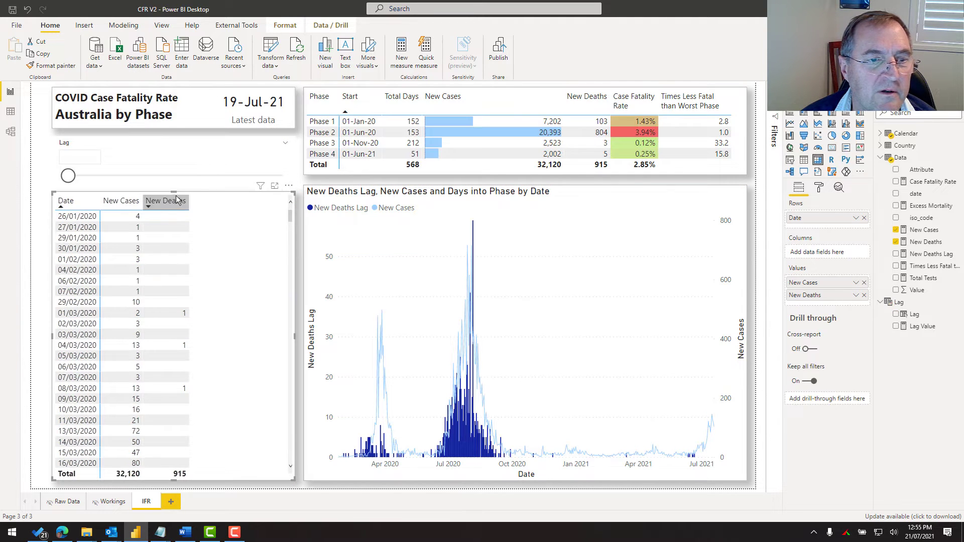
left_click_drag(173, 199, 173, 208)
left_click(174, 192)
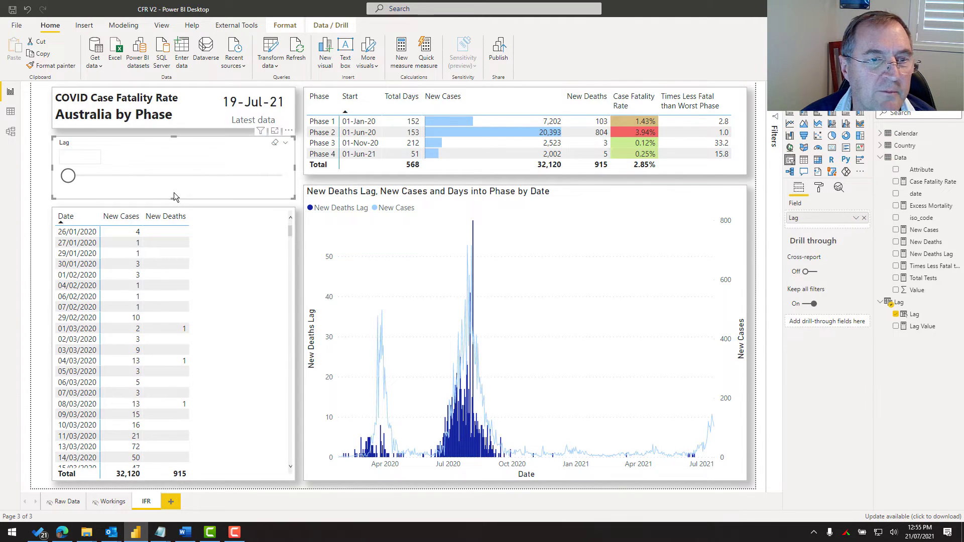
Step: Copy the daily cases and deaths table's border and shadow formatting to the Lag slicer with Format painter
left_click(193, 124)
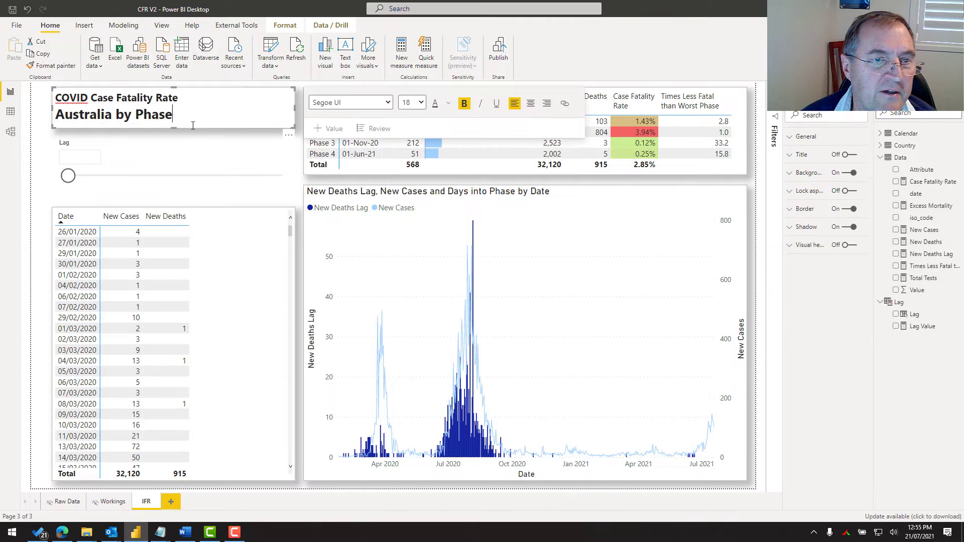
left_click(236, 210)
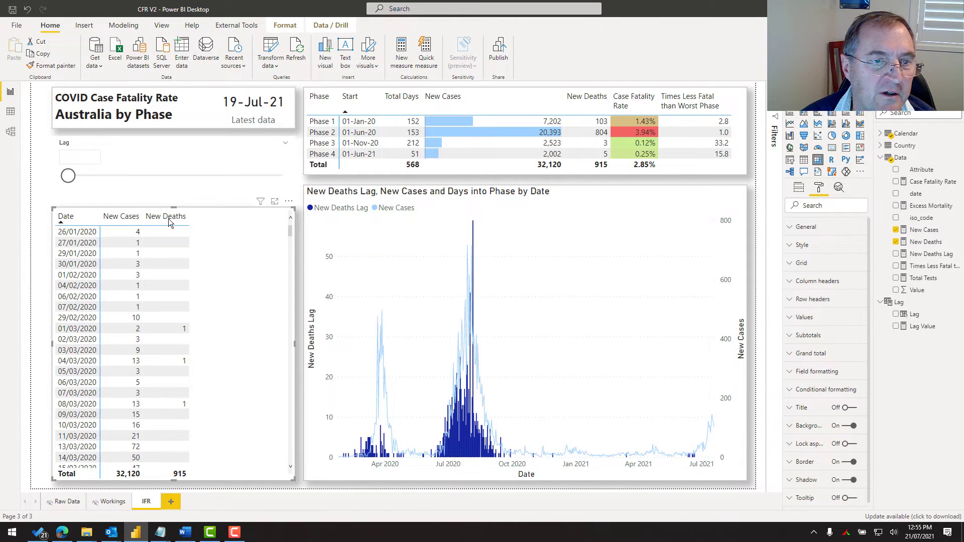
left_click(50, 66)
left_click(132, 162)
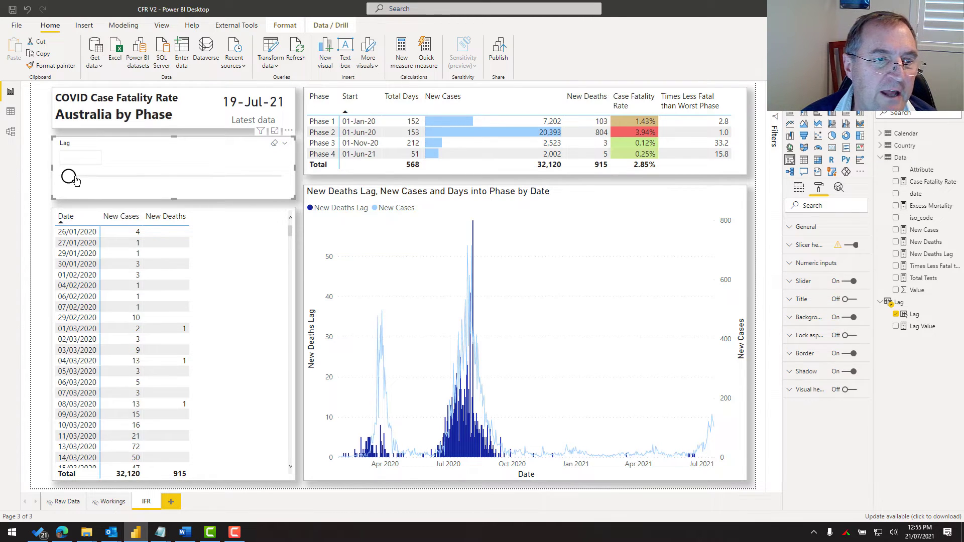
Step: Set the Lag slicer's value to 24
left_click_drag(74, 181, 211, 177)
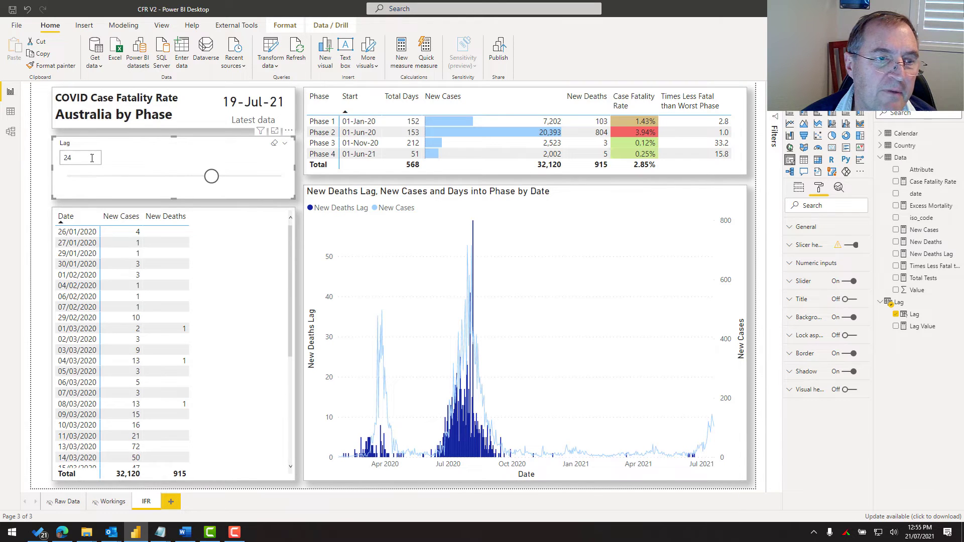
double_click(66, 159)
type("2")
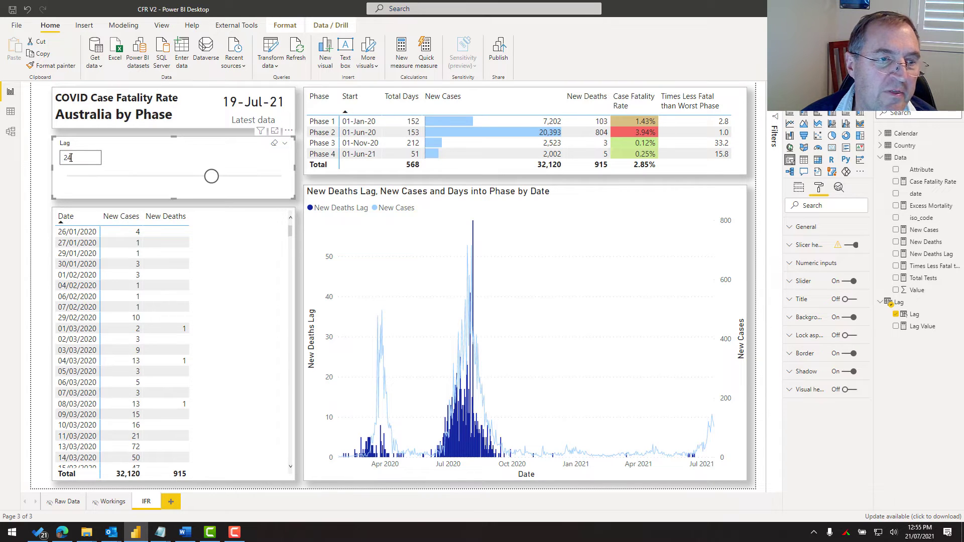
left_click_drag(71, 158, 64, 159)
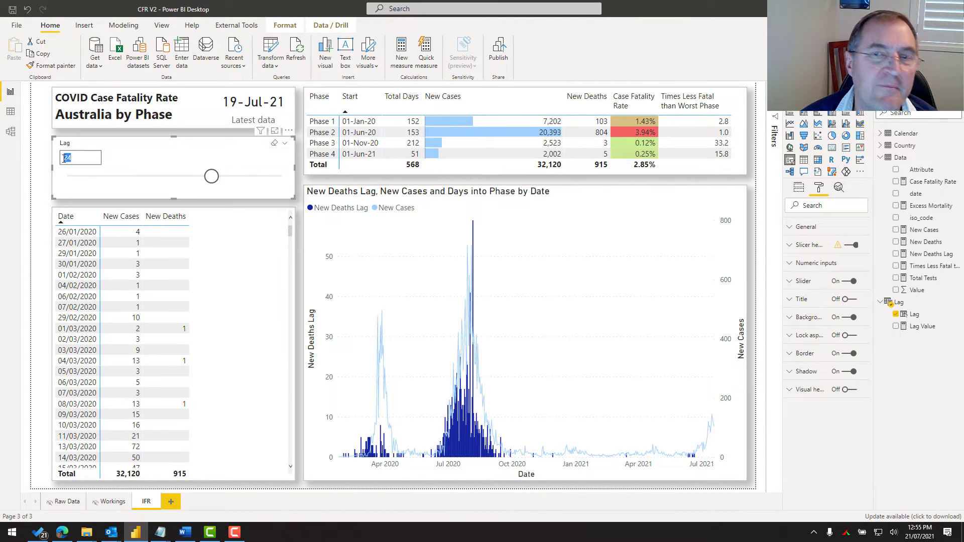
Step: Replace the fixed 28-day offset in the New Deaths Lag measure's DATEADD formula with the [Lag Value] measure
left_click(626, 195)
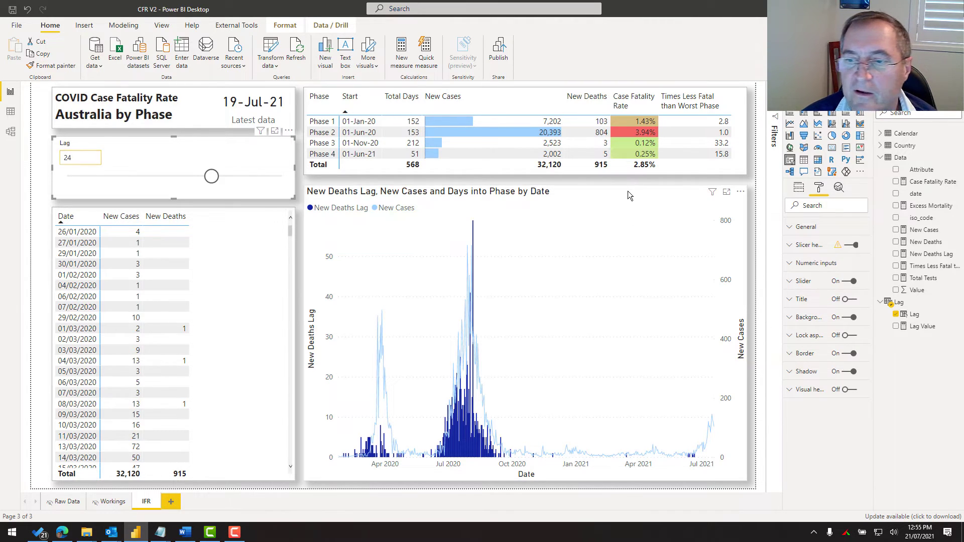
left_click(928, 255)
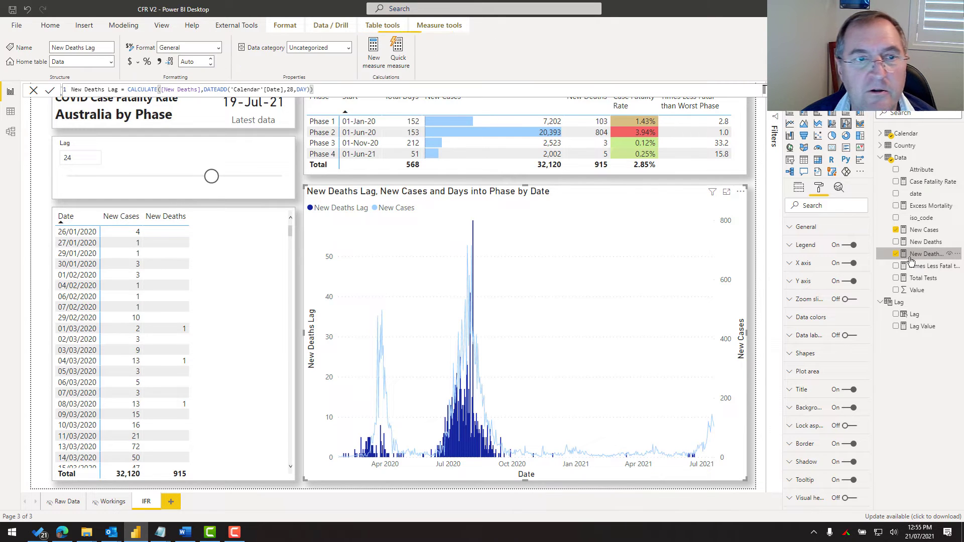
double_click(290, 90)
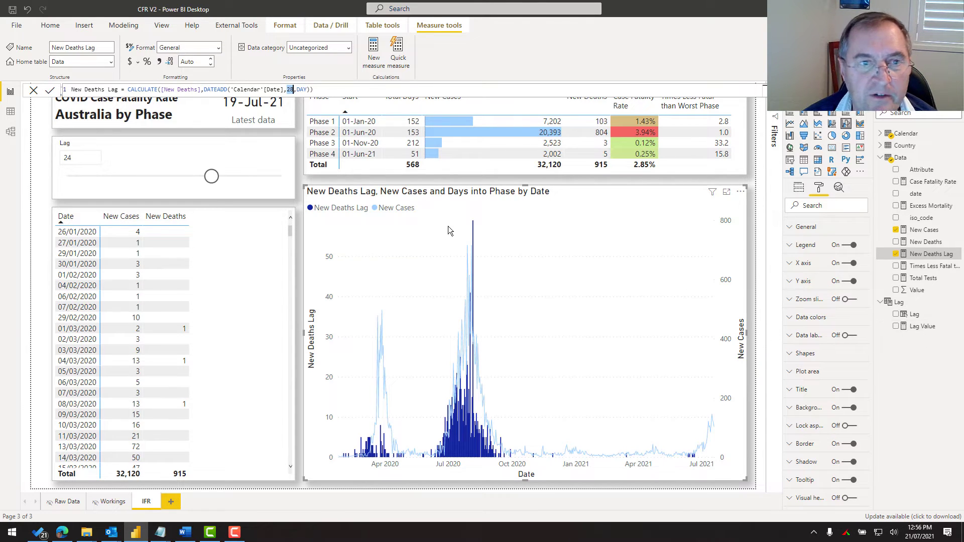
type("[la")
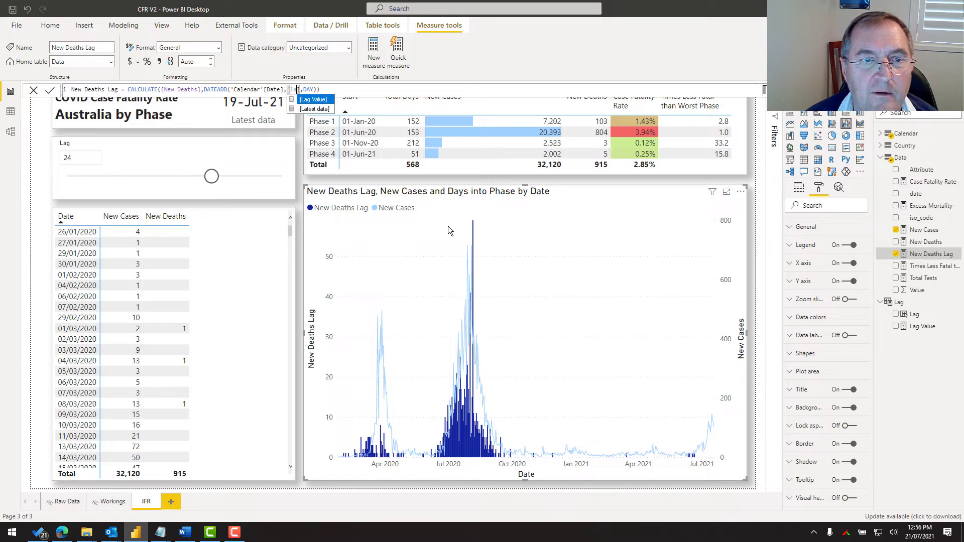
key("Tab")
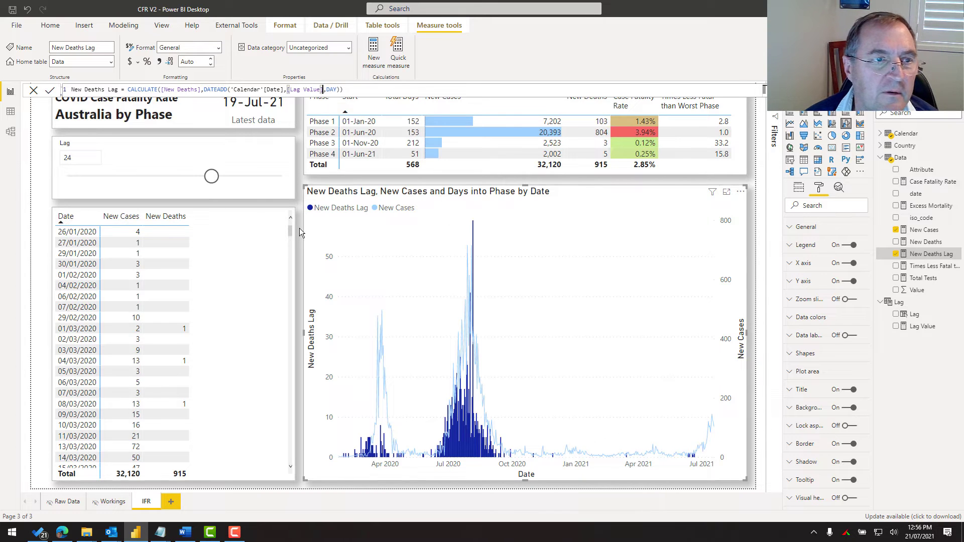
key("Return")
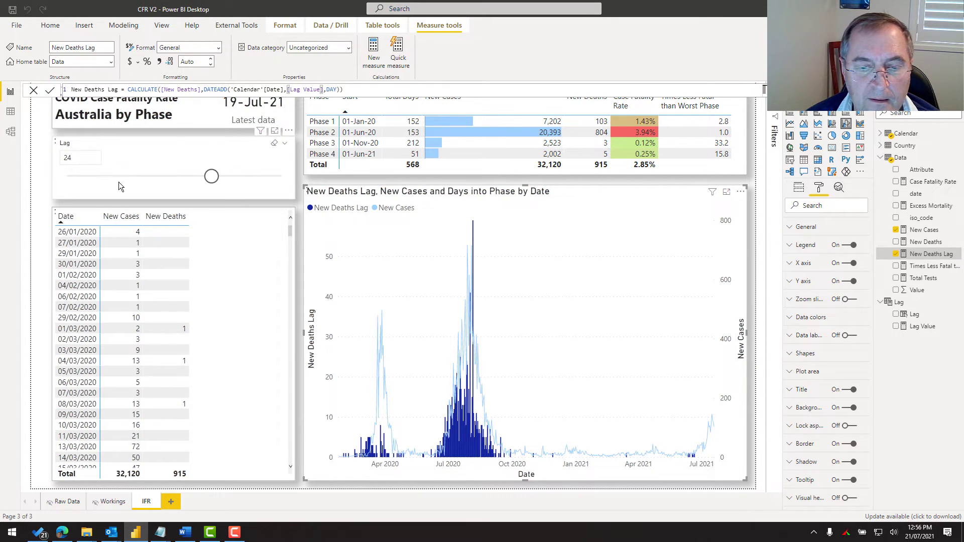
Step: Try lag values on the Lag slicer against the cases and deaths chart, leaving it set to 19
left_click_drag(209, 178, 182, 182)
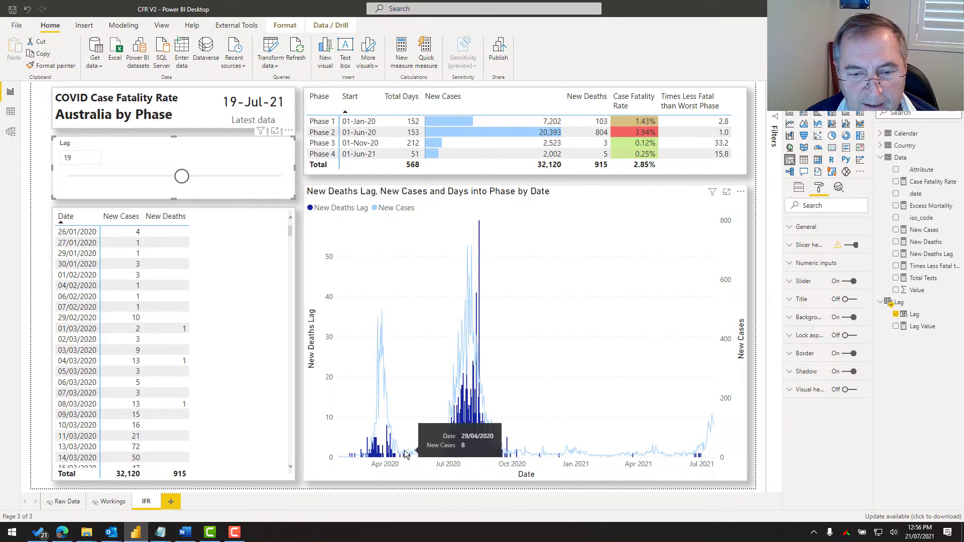
mouse_move(478, 425)
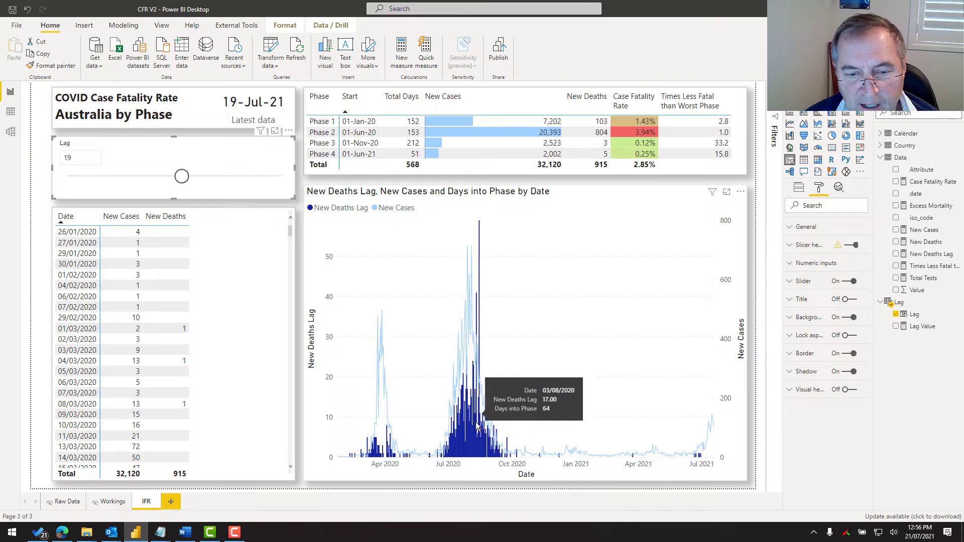
left_click(189, 177)
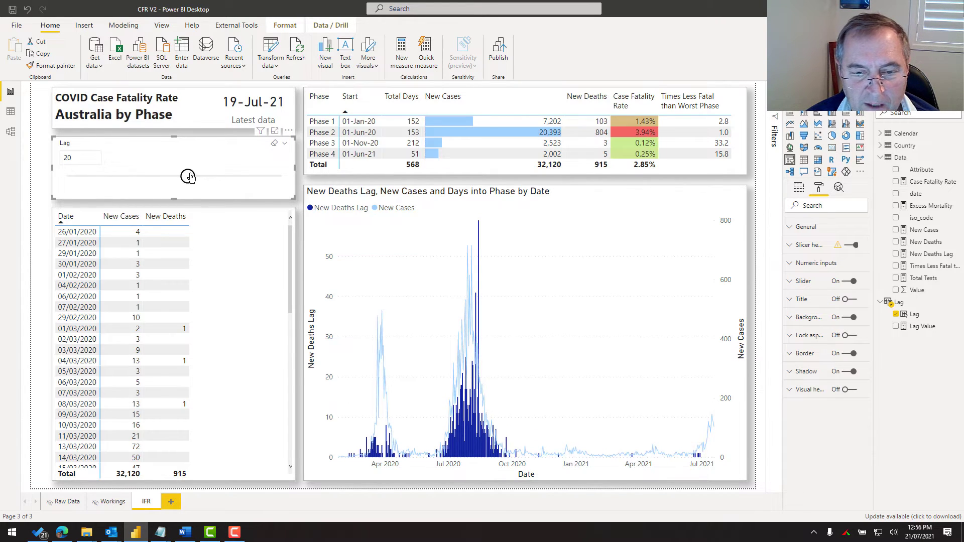
left_click_drag(189, 178, 185, 180)
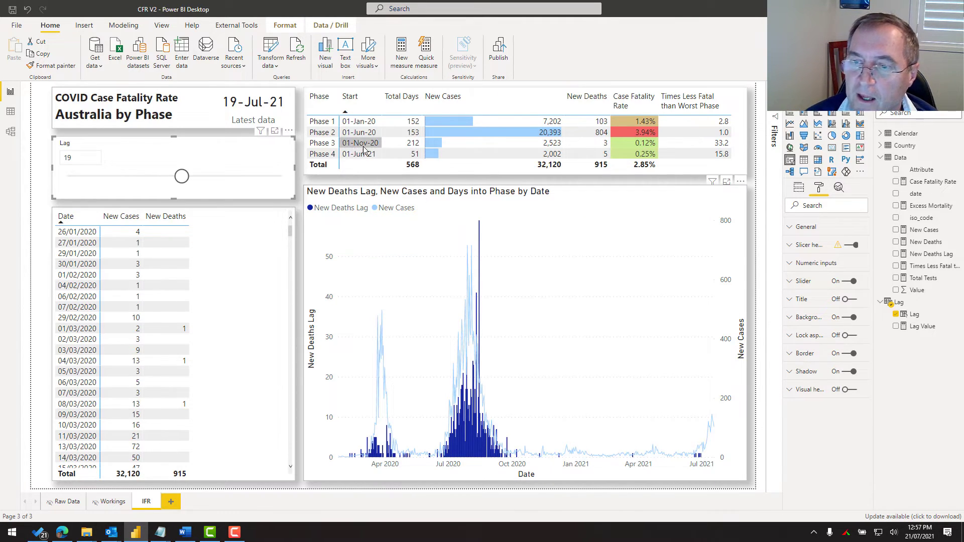
Step: Create a measure in the Data table: Chart Title = "Total Cases and Deaths (lagged by " & [Lag Value] & " days)"
right_click(905, 160)
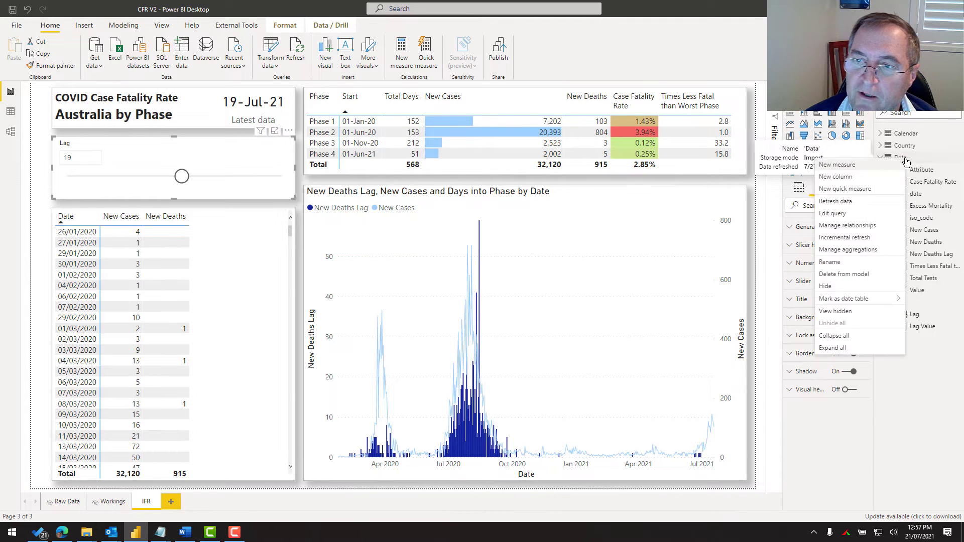
left_click(876, 167)
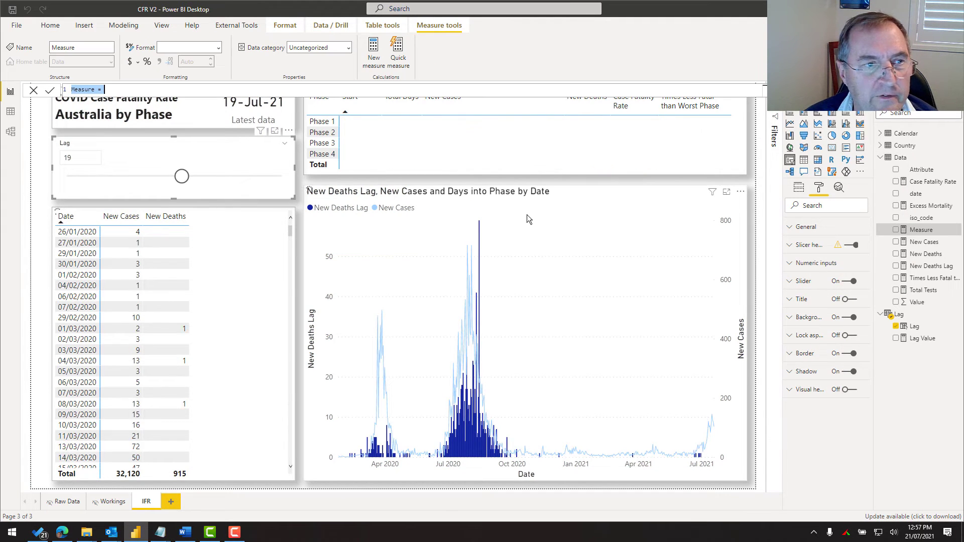
type("Chart Tit")
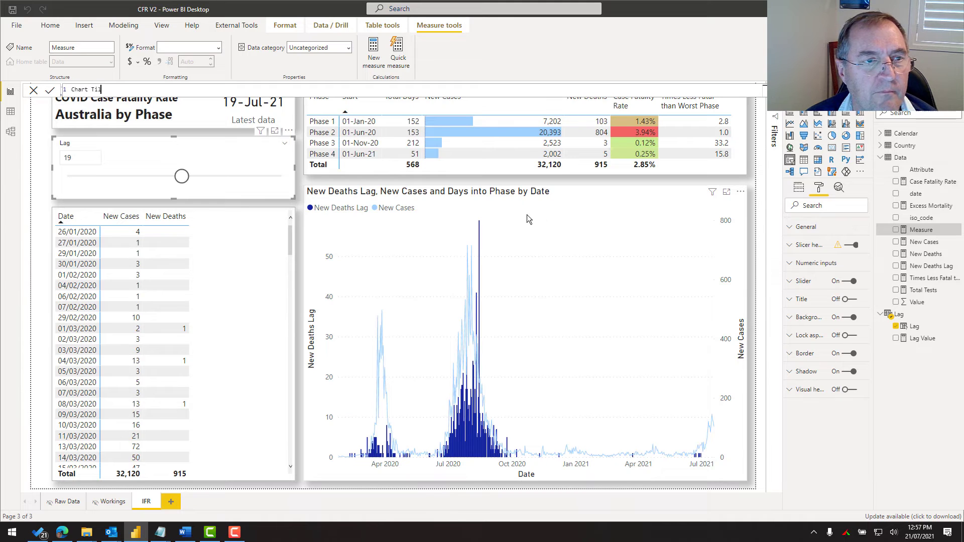
type("le =")
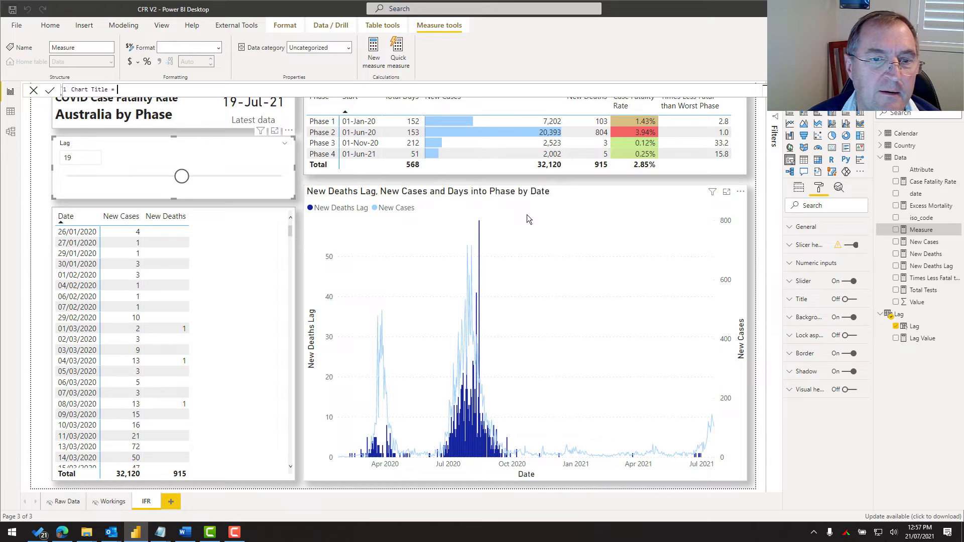
type("\"Tota")
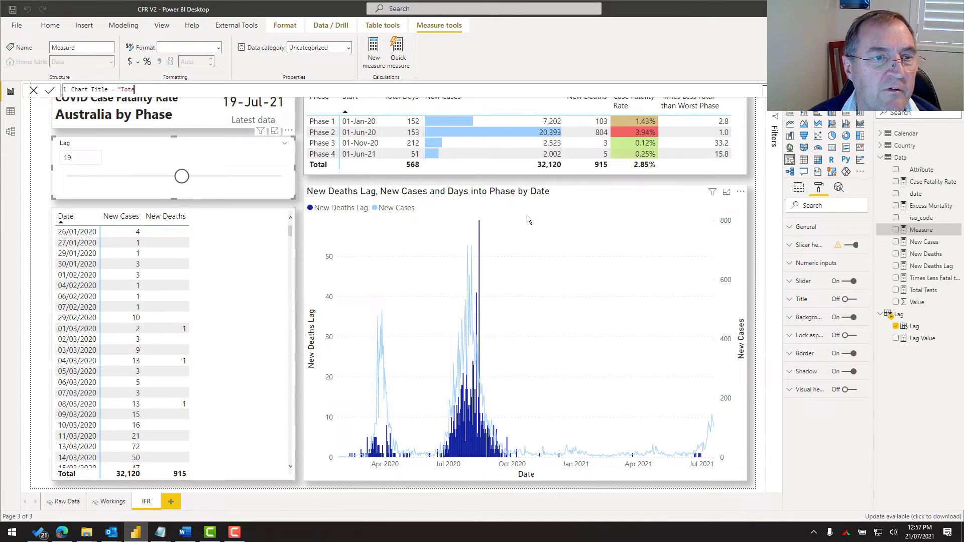
type("l Cases and")
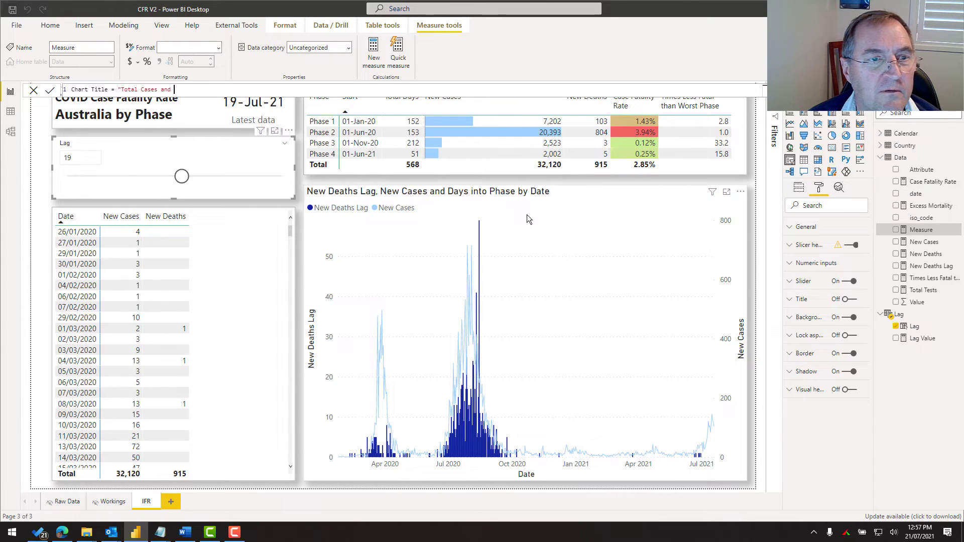
type(" Deaths (")
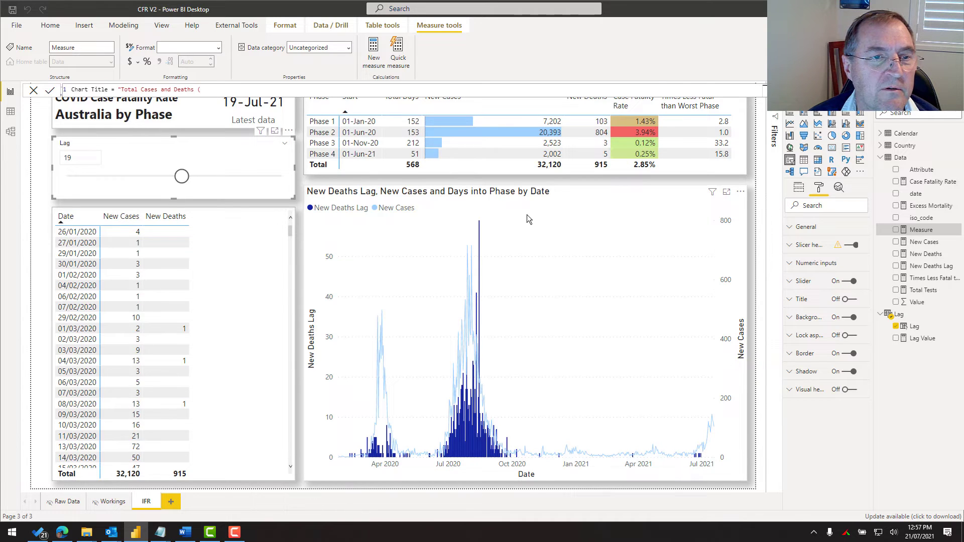
type("lagged by ")
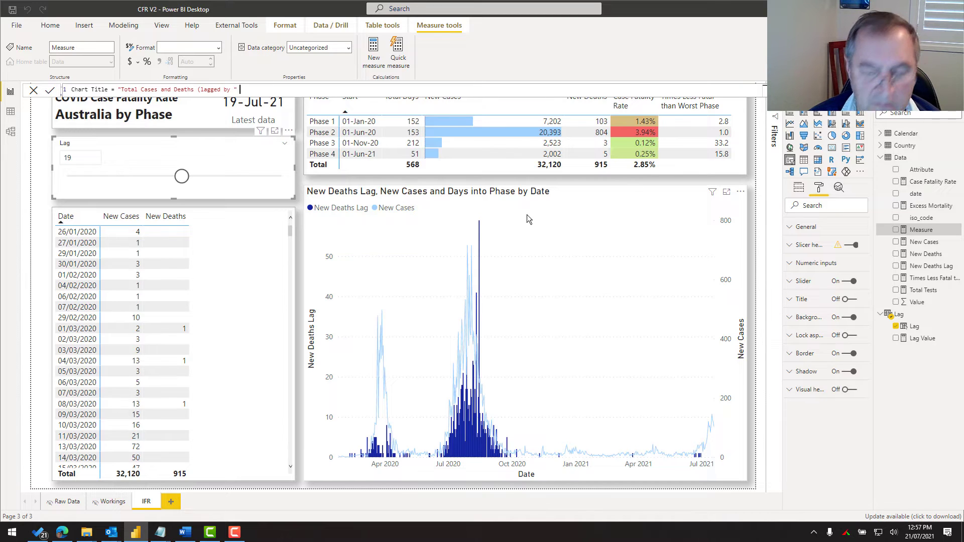
type("\" &")
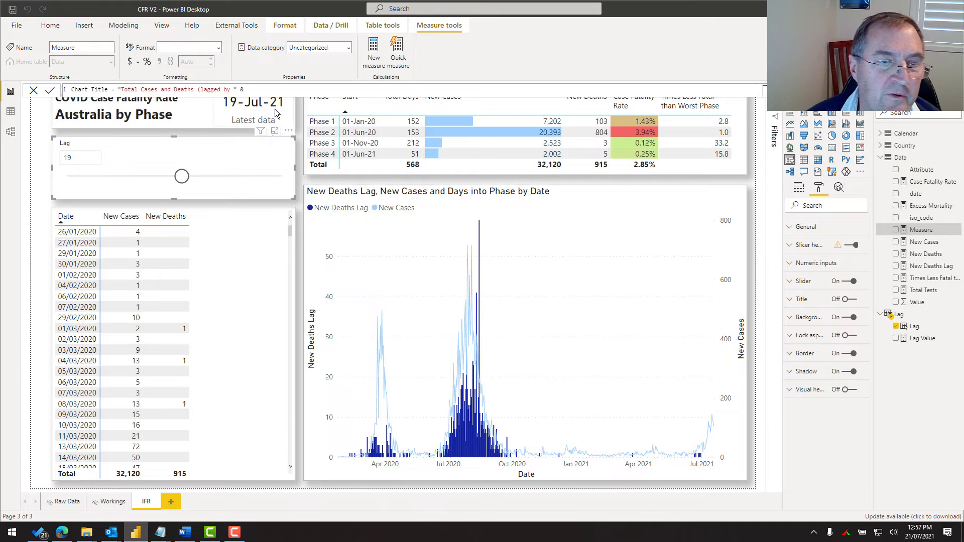
type("[Lag Value]")
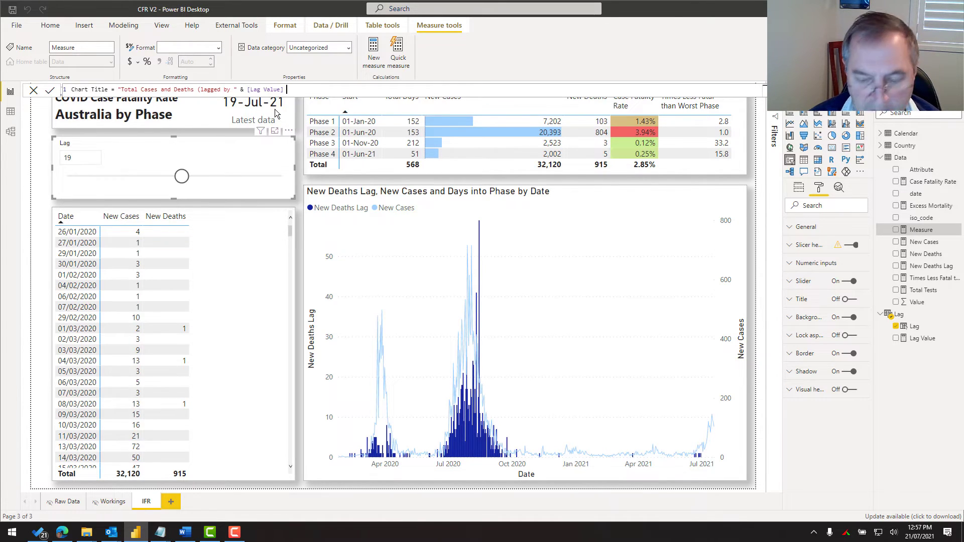
type(" & ")
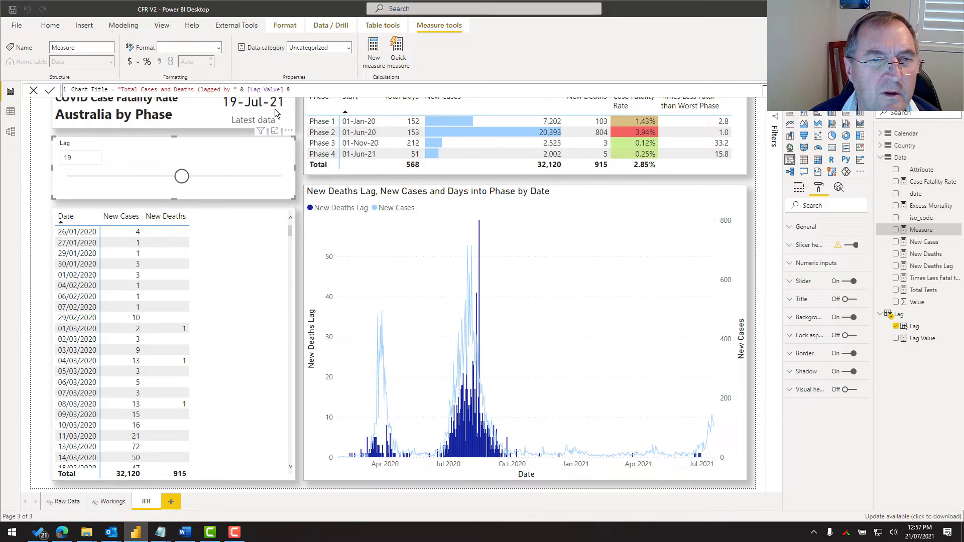
type("\"")
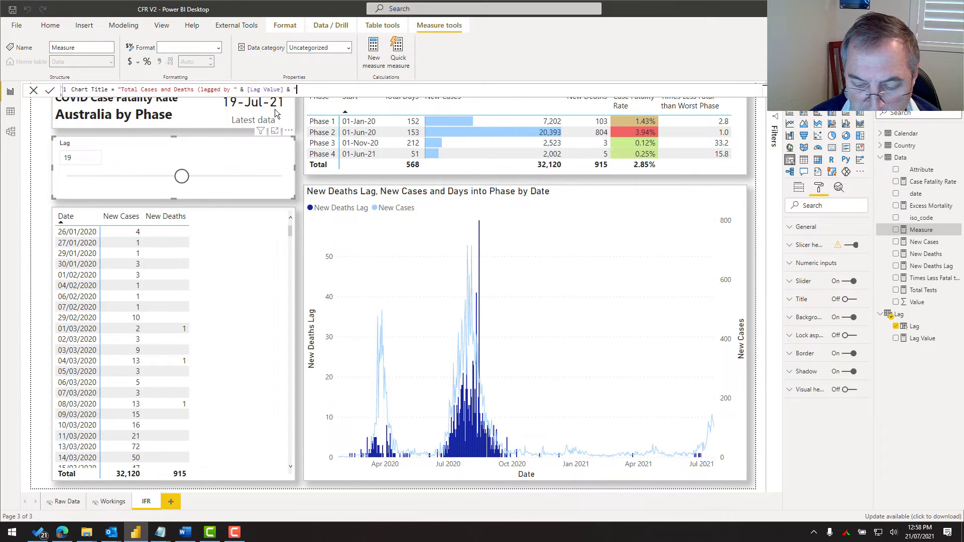
type(")")
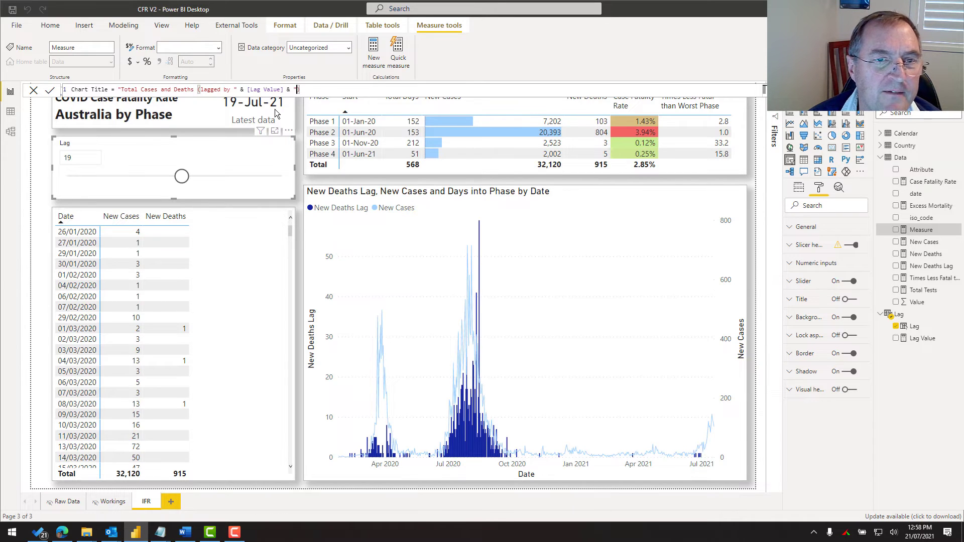
type(" days")
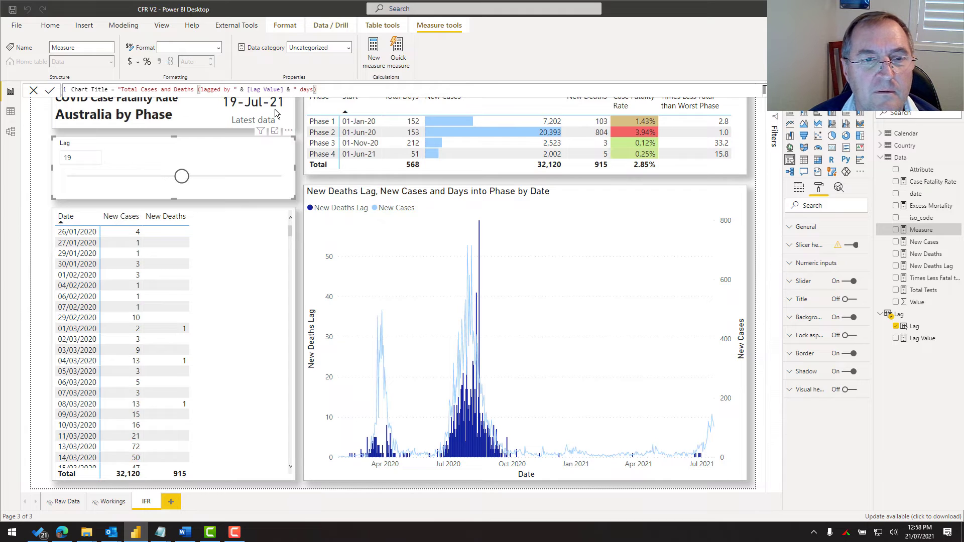
type("\"")
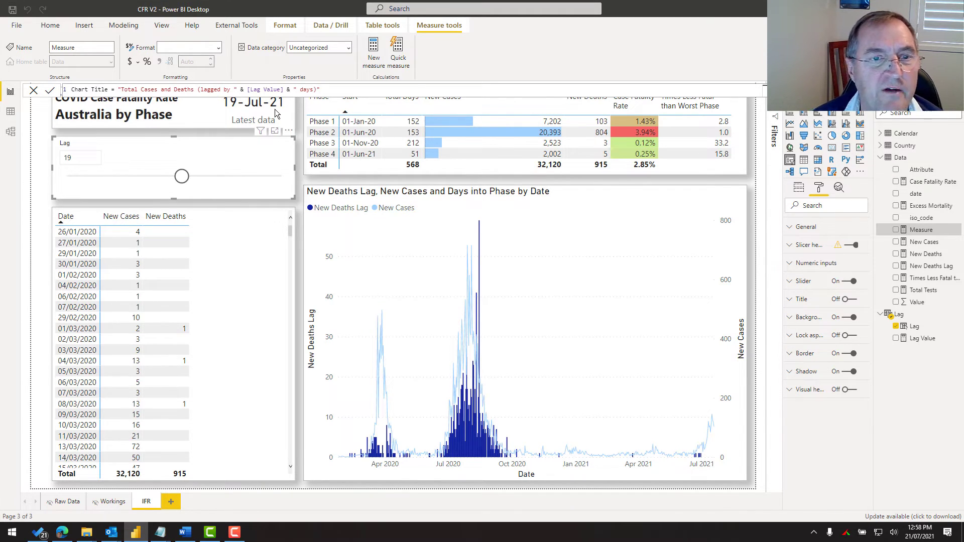
key("Return")
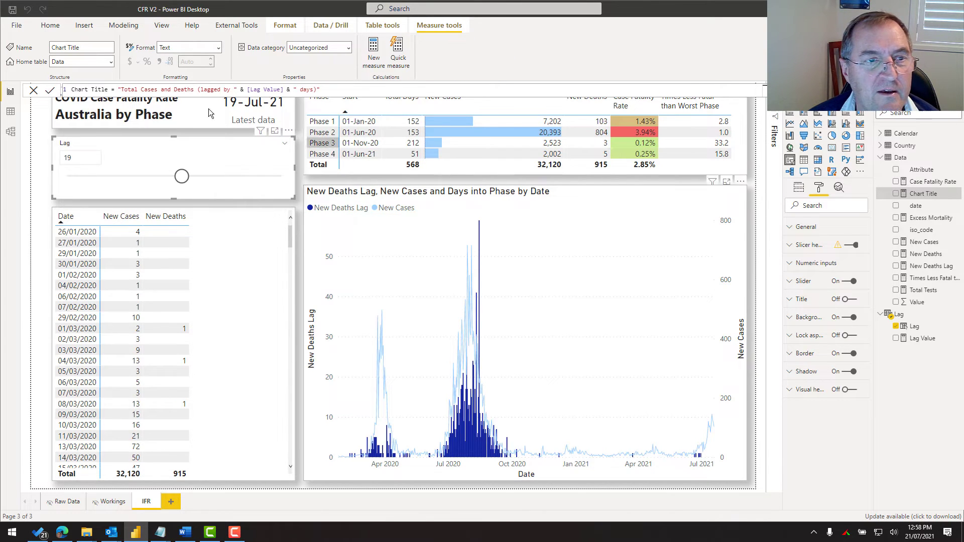
Step: Make the cases and deaths chart's title text dynamic, formatted by field value and based on the Chart Title measure
left_click(590, 194)
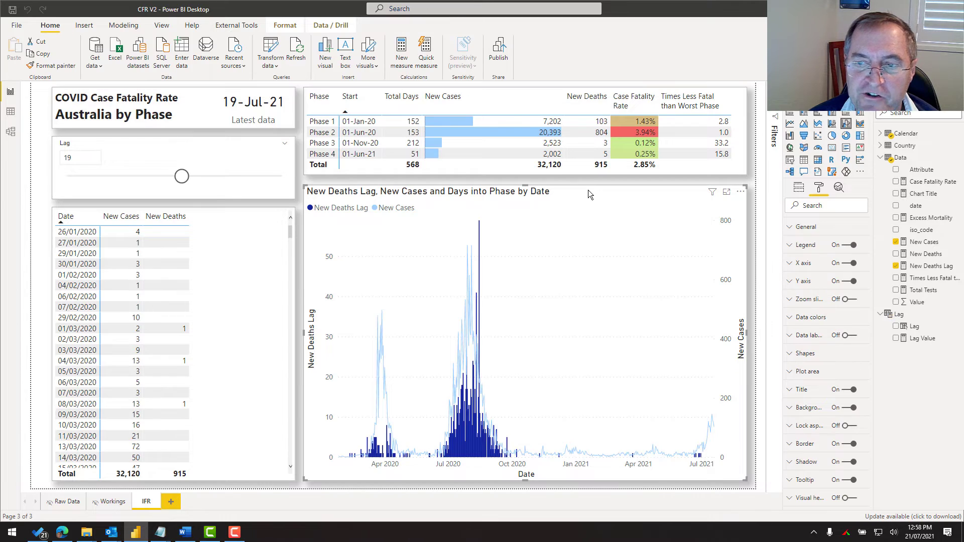
left_click(803, 389)
scroll(858, 422, "down", 1)
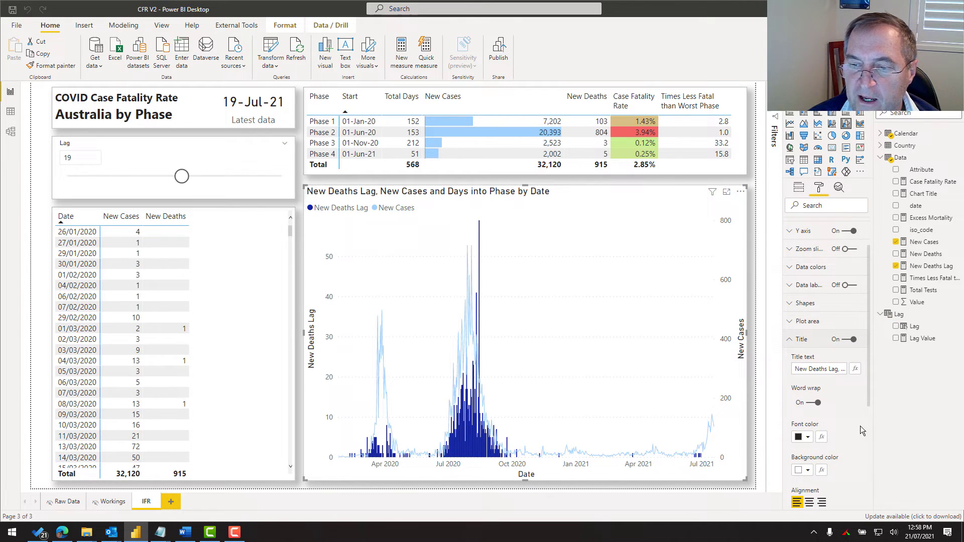
left_click(856, 372)
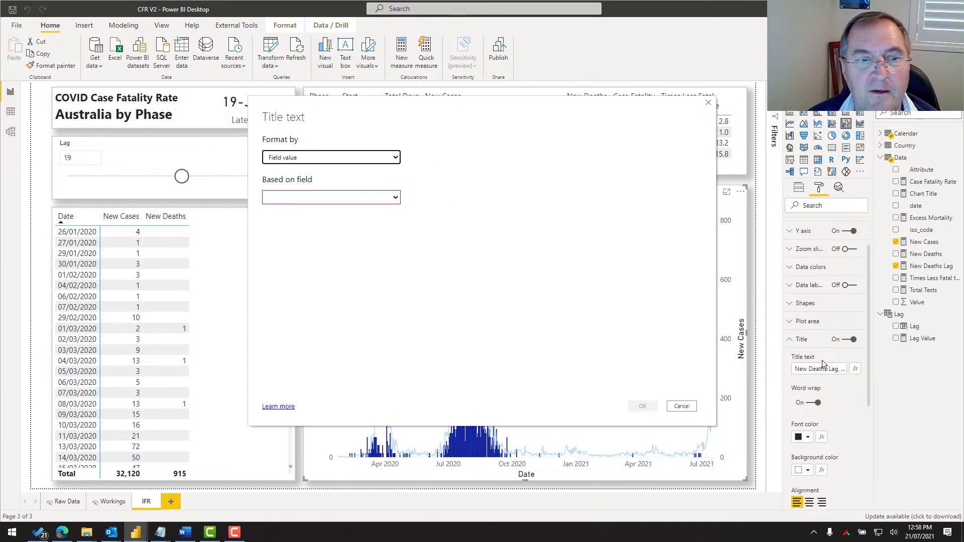
left_click(385, 201)
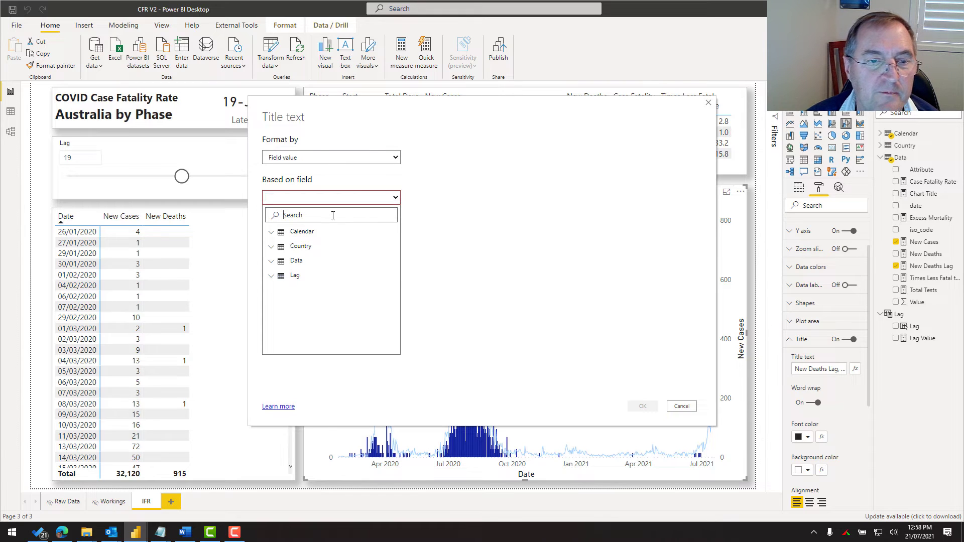
type("chart")
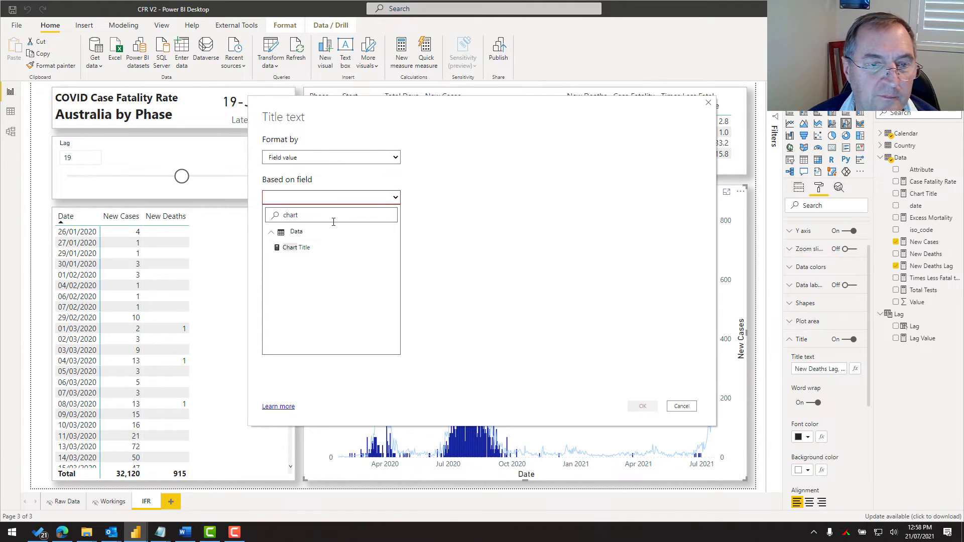
left_click(303, 247)
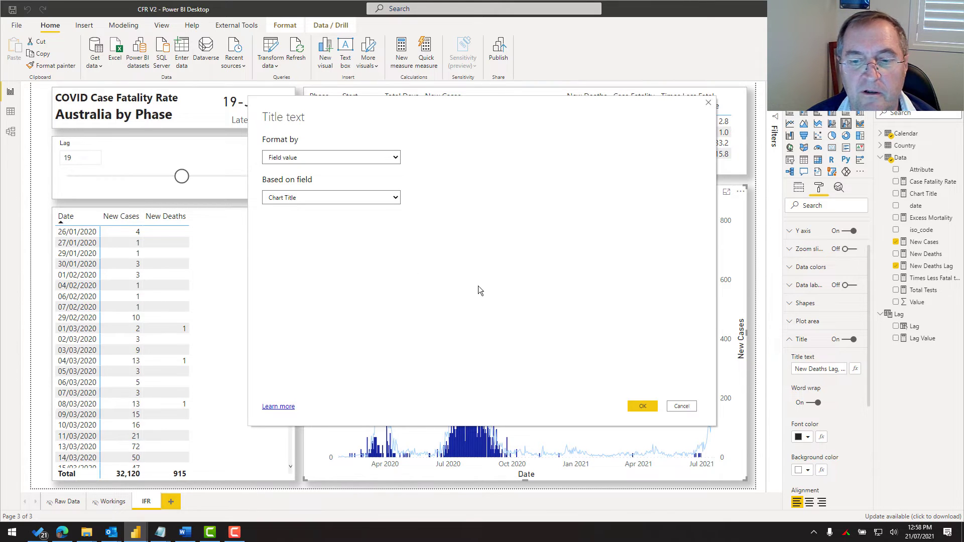
left_click(634, 407)
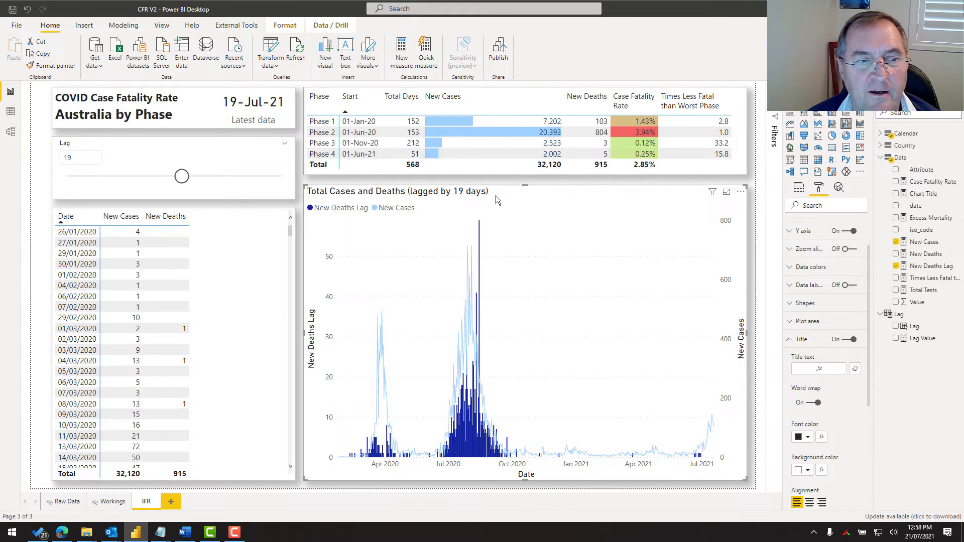
Step: Test the dynamic chart title by changing the Lag slicer to 14 and back to 19
left_click_drag(182, 177, 152, 176)
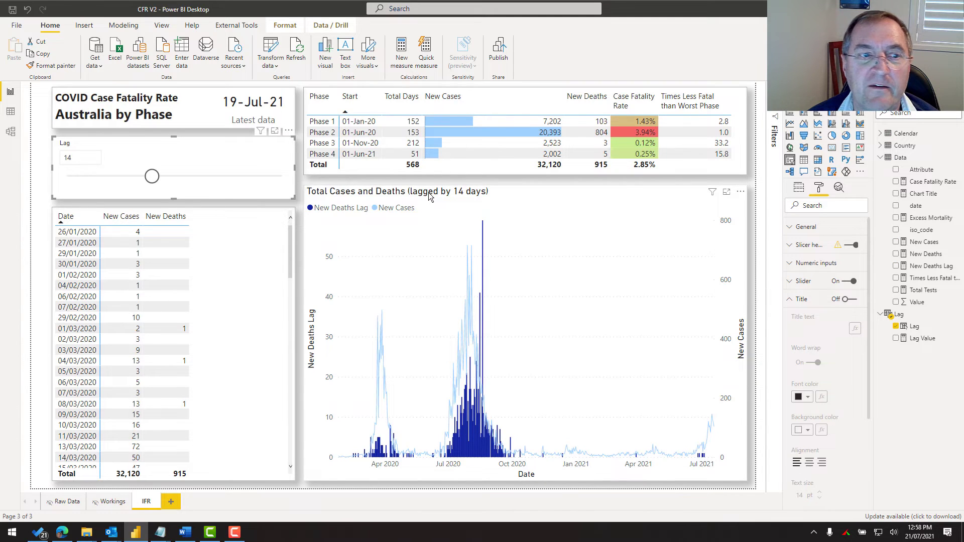
left_click_drag(152, 177, 182, 178)
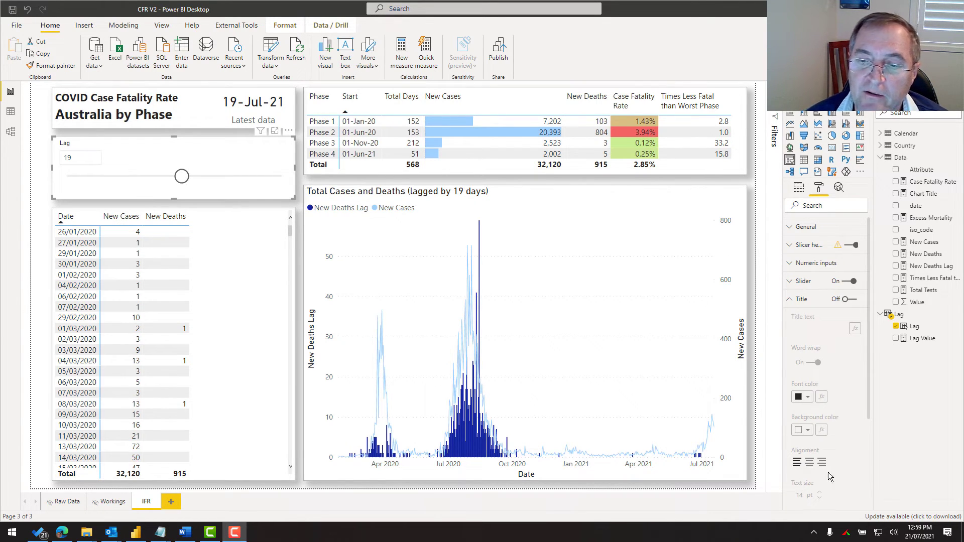
Step: Change the all-pages location filter from Australia to United Kingdom, searching its values for "unit"
left_click(775, 132)
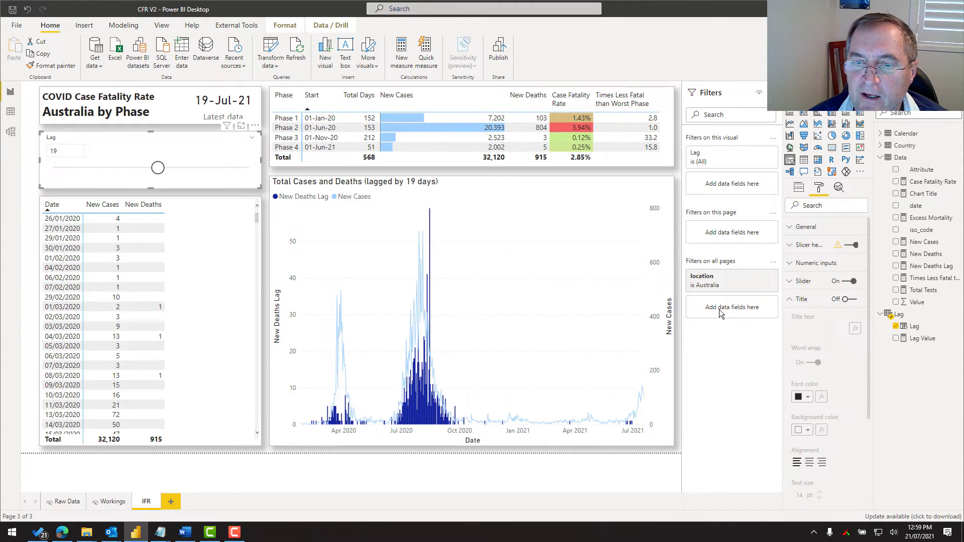
mouse_move(710, 288)
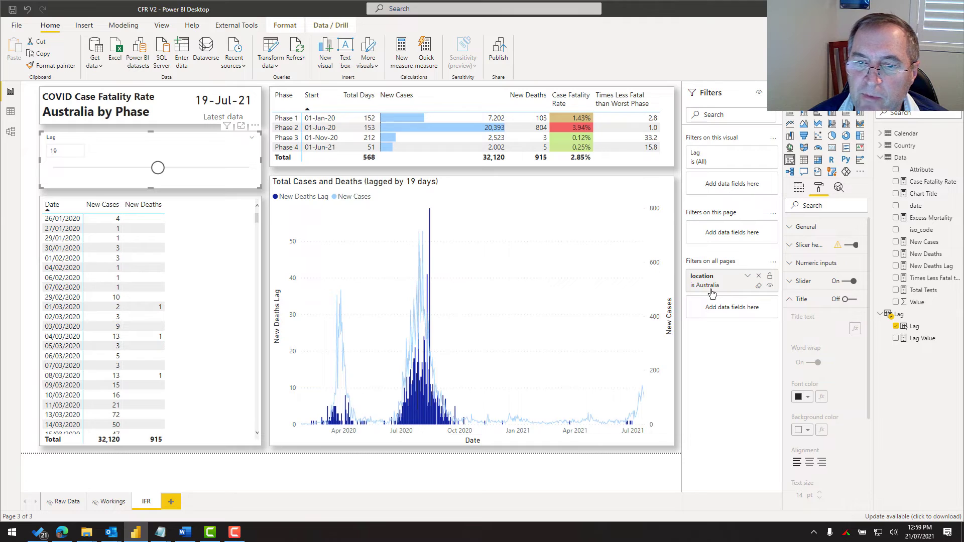
left_click(748, 277)
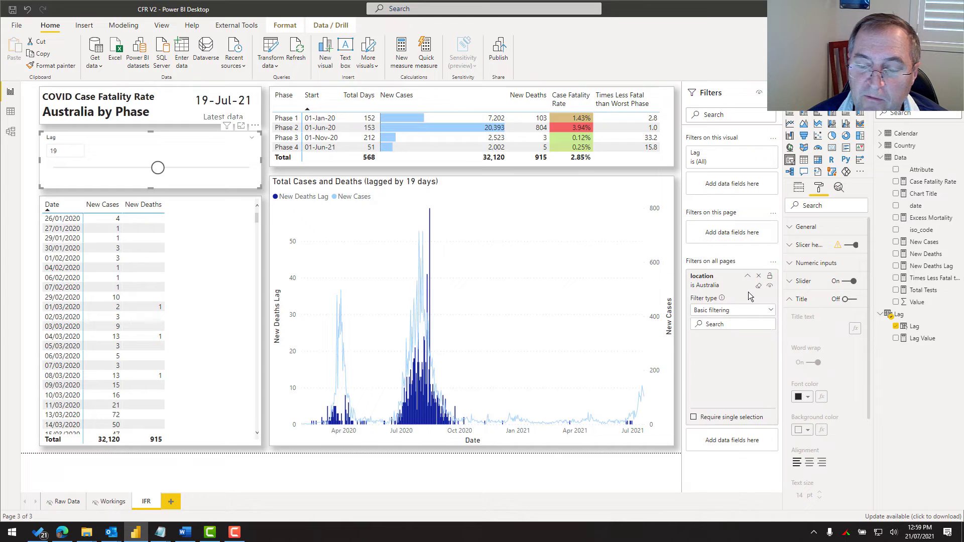
left_click(724, 325)
type("un")
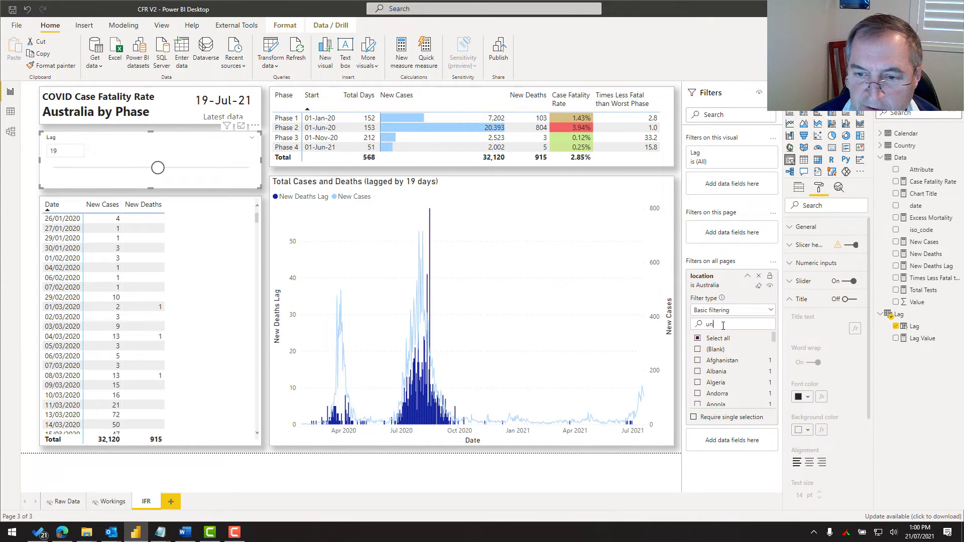
type("it")
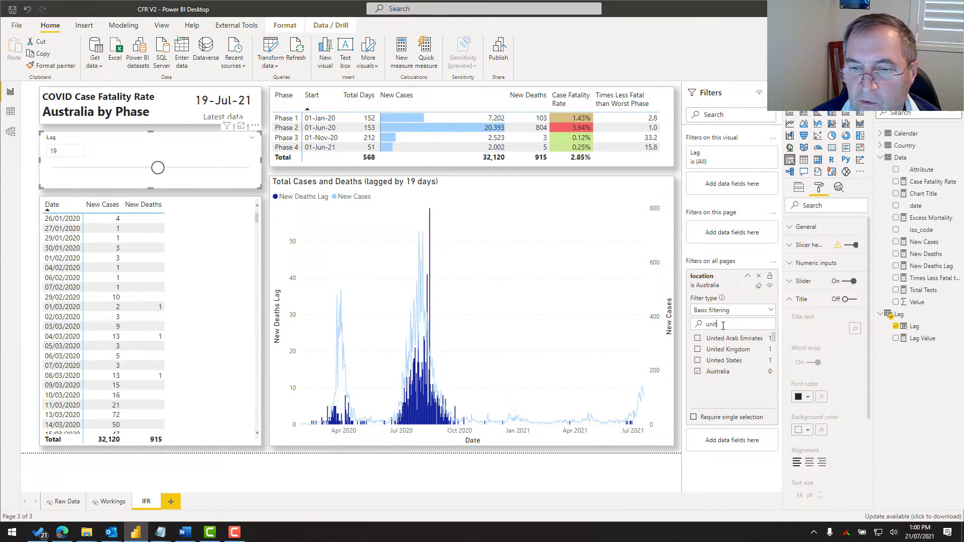
left_click(698, 350)
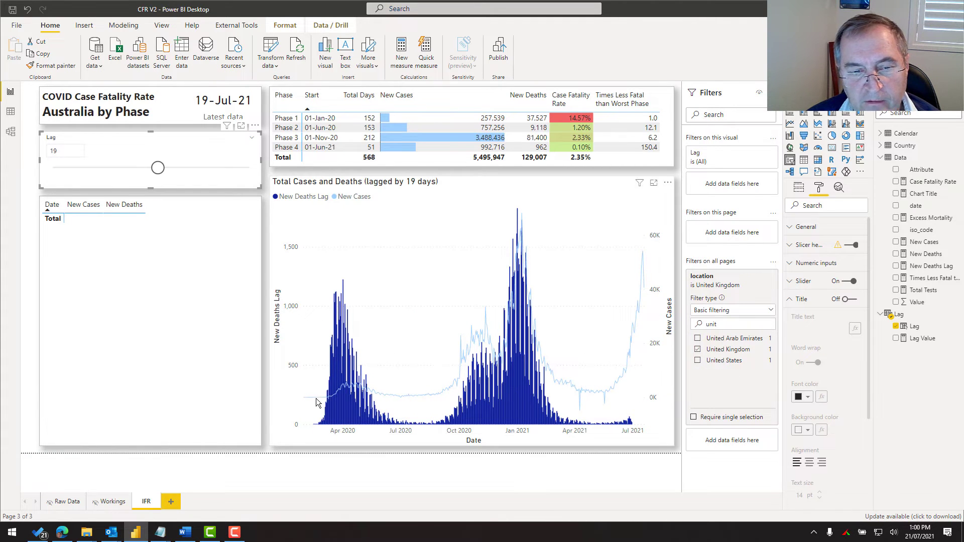
mouse_move(470, 374)
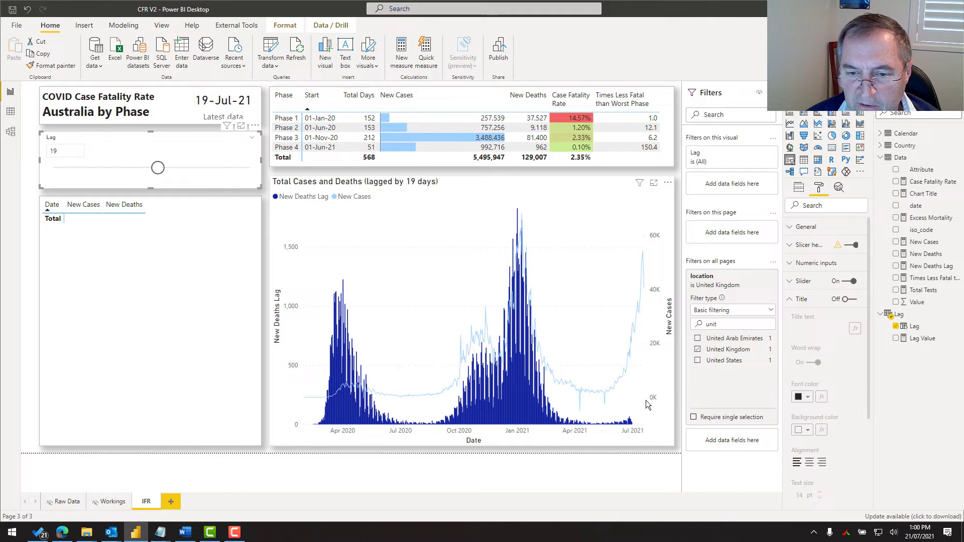
Step: Set the start of the cases and deaths chart's secondary (New Cases) Y axis to 0
left_click(804, 300)
left_click(617, 258)
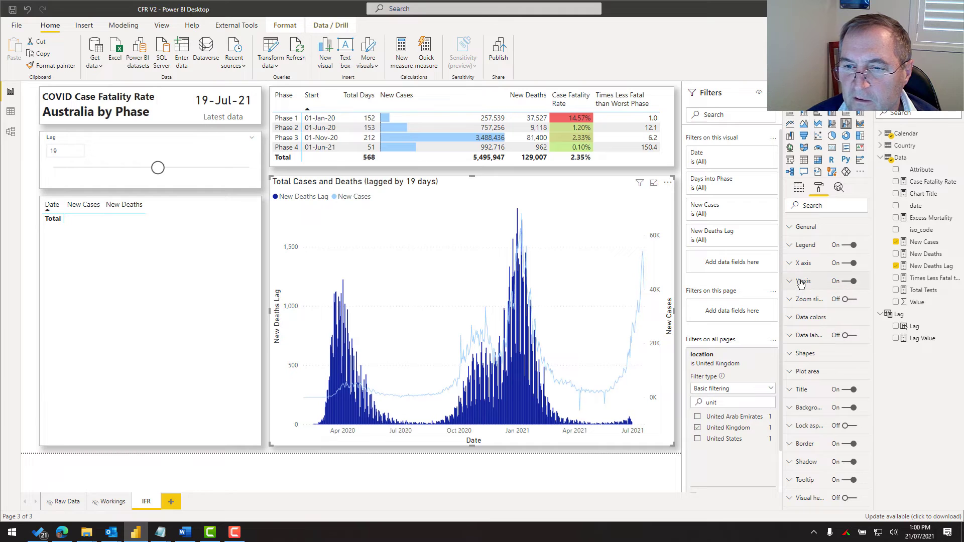
left_click(801, 283)
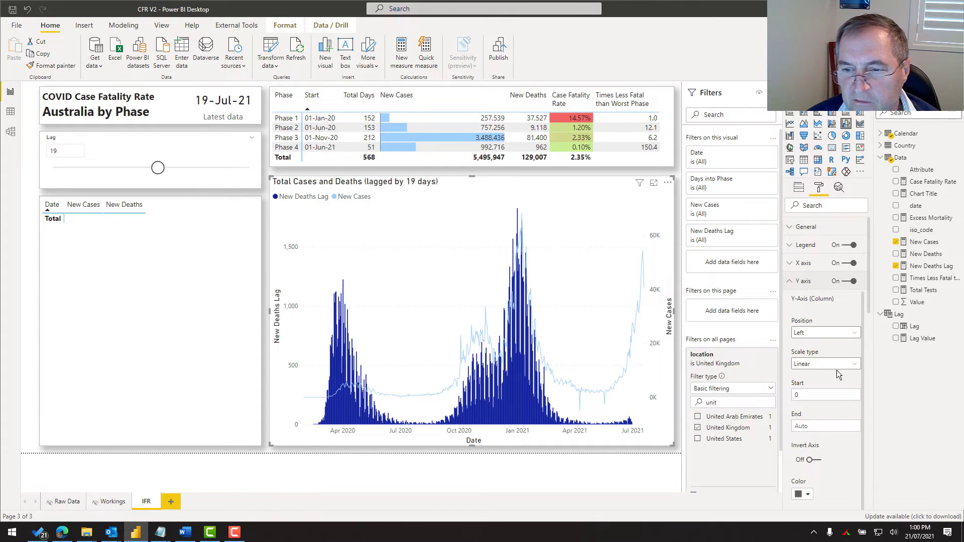
left_click(802, 396)
scroll(803, 399, "down", 5)
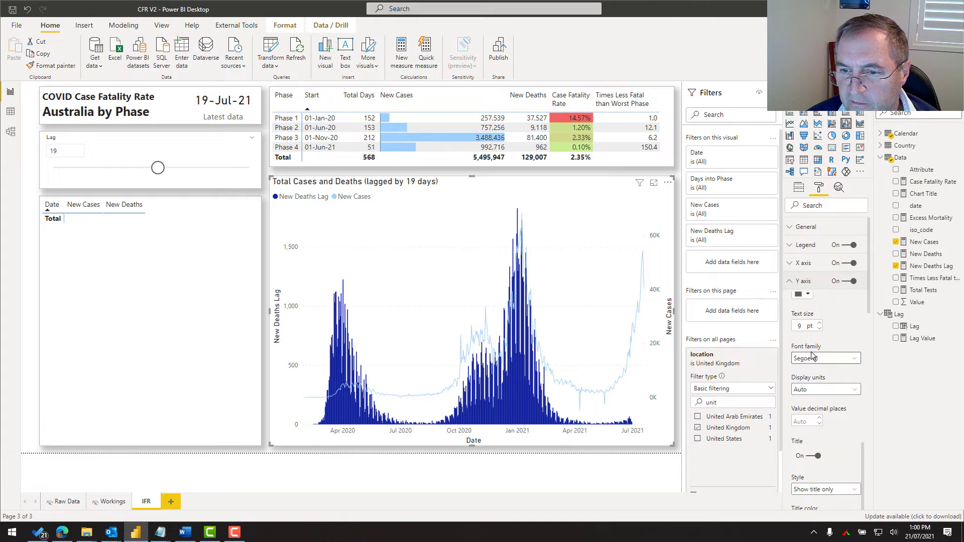
scroll(811, 421, "up", 3)
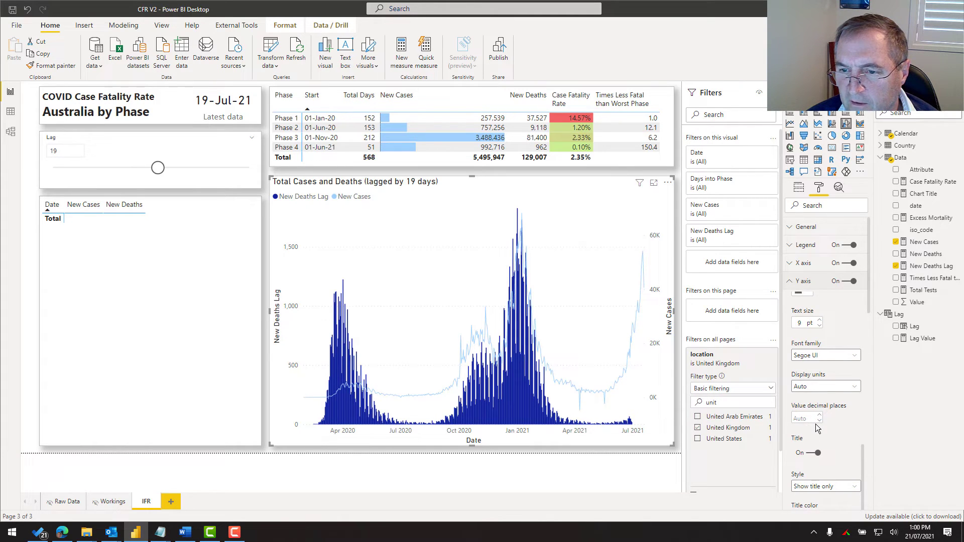
scroll(818, 417, "up", 2)
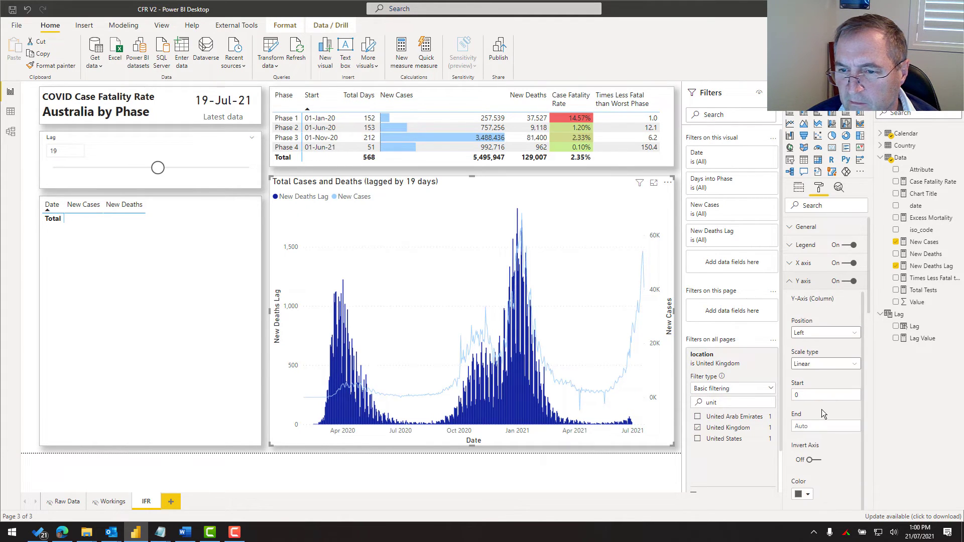
scroll(820, 361, "down", 5)
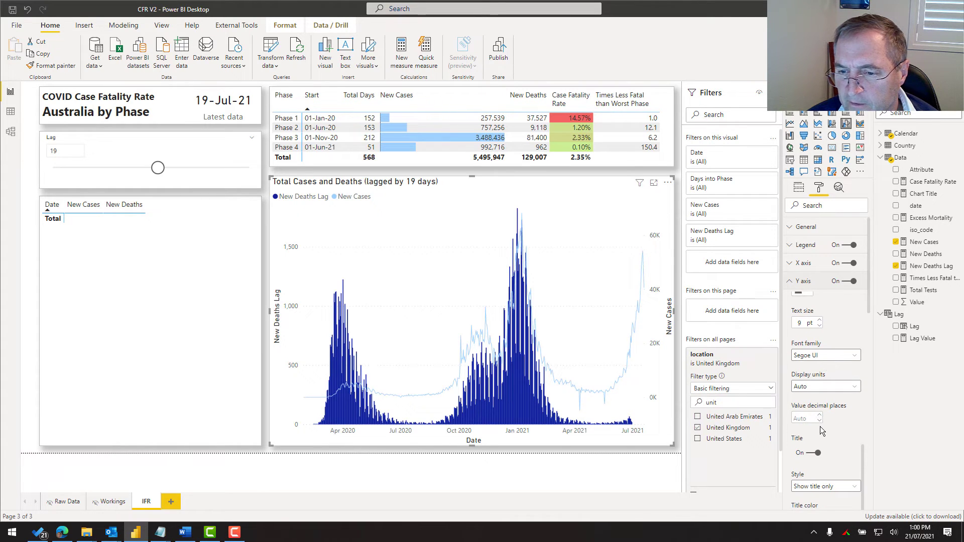
scroll(821, 426, "down", 5)
scroll(824, 424, "down", 5)
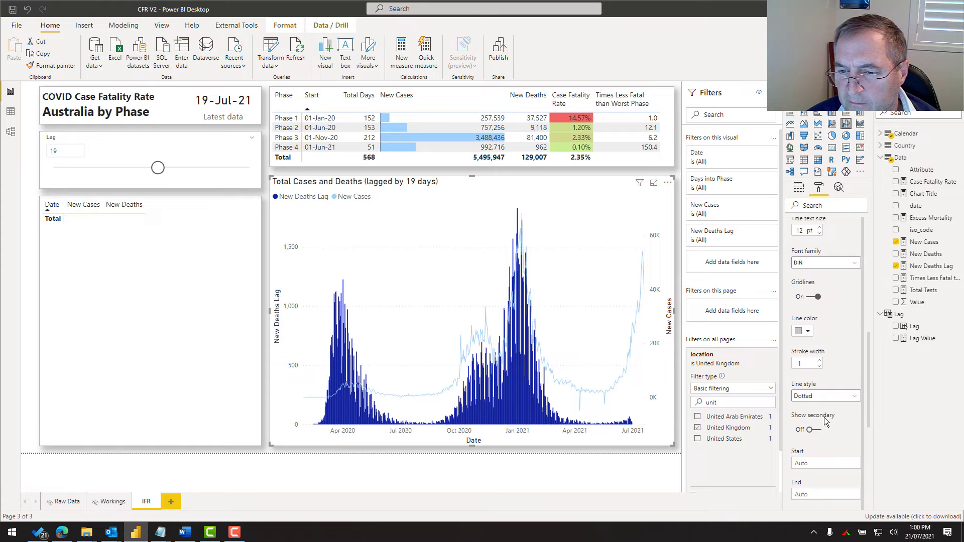
left_click(812, 362)
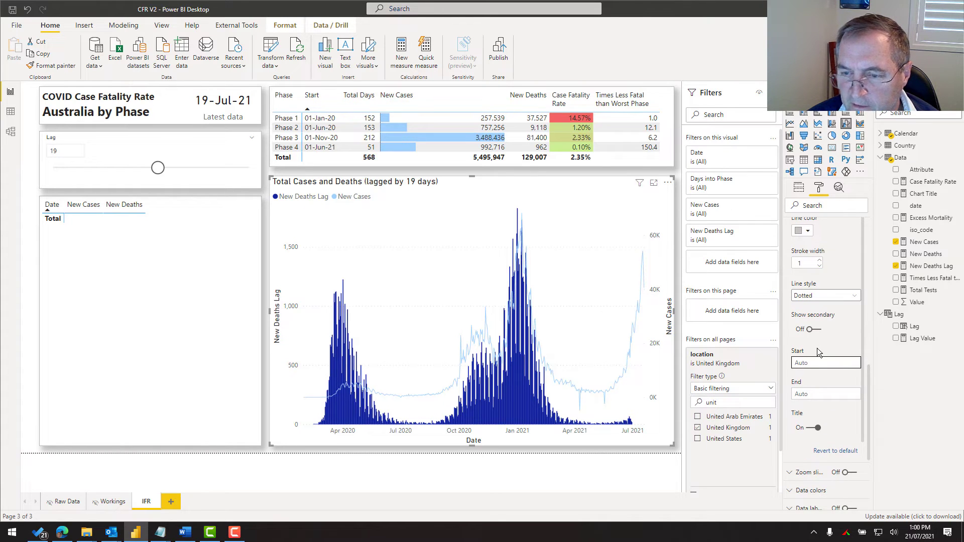
type("0")
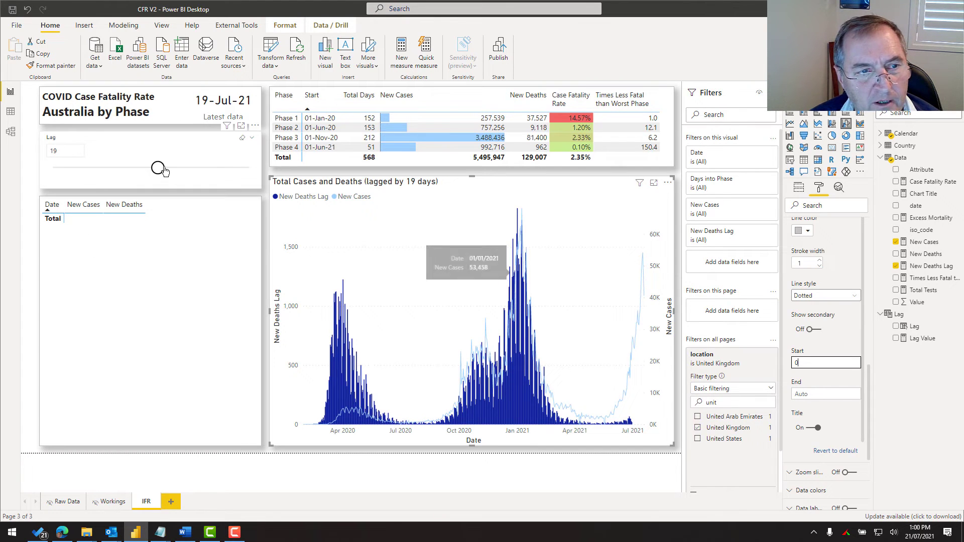
Step: Set the Lag slicer to 20 and examine how the case and death curves align in the chart
mouse_move(157, 168)
left_mouse_down()
mouse_move(142, 172)
mouse_move(164, 173)
left_mouse_up()
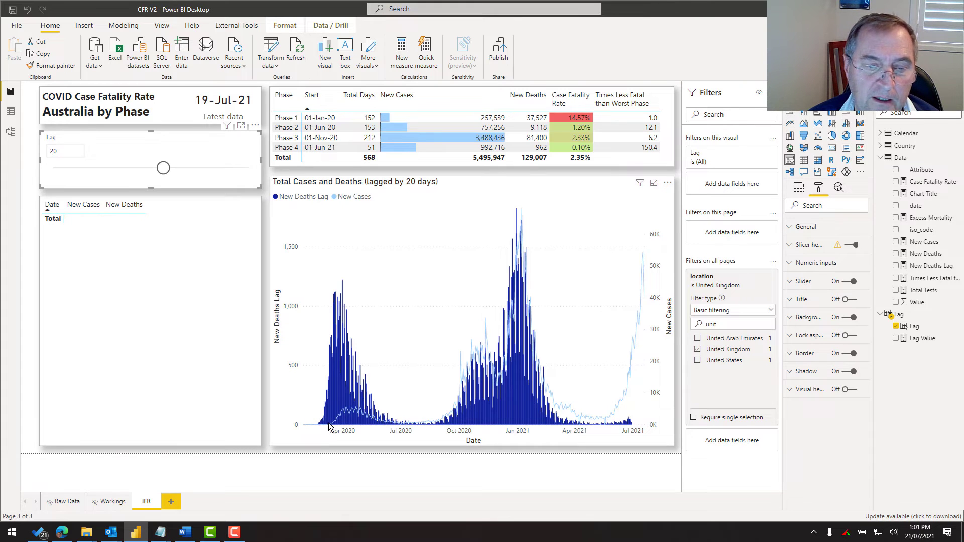
mouse_move(336, 413)
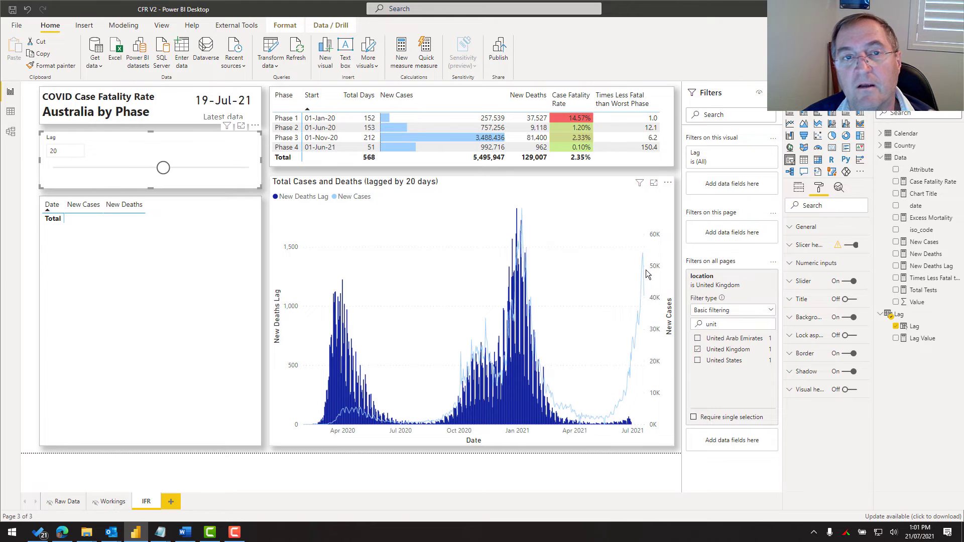
mouse_move(533, 352)
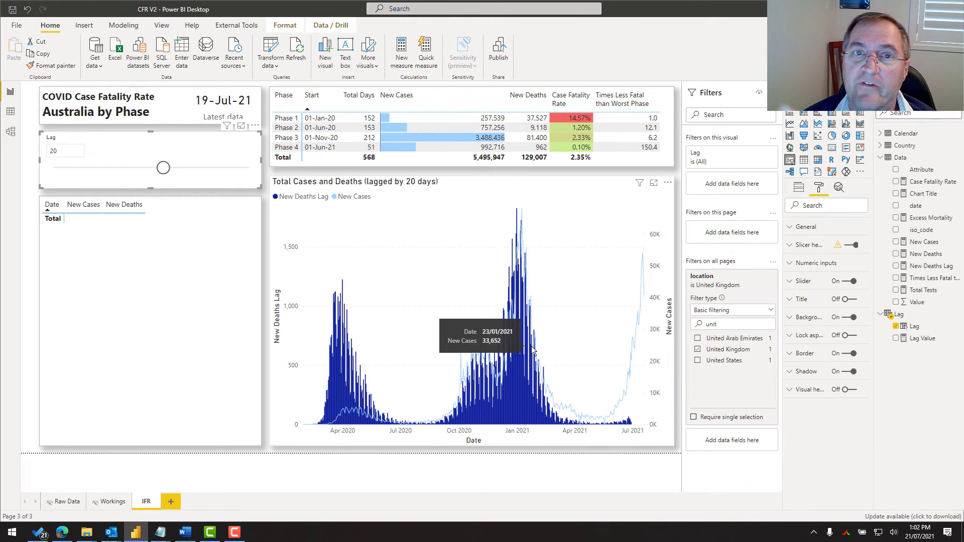
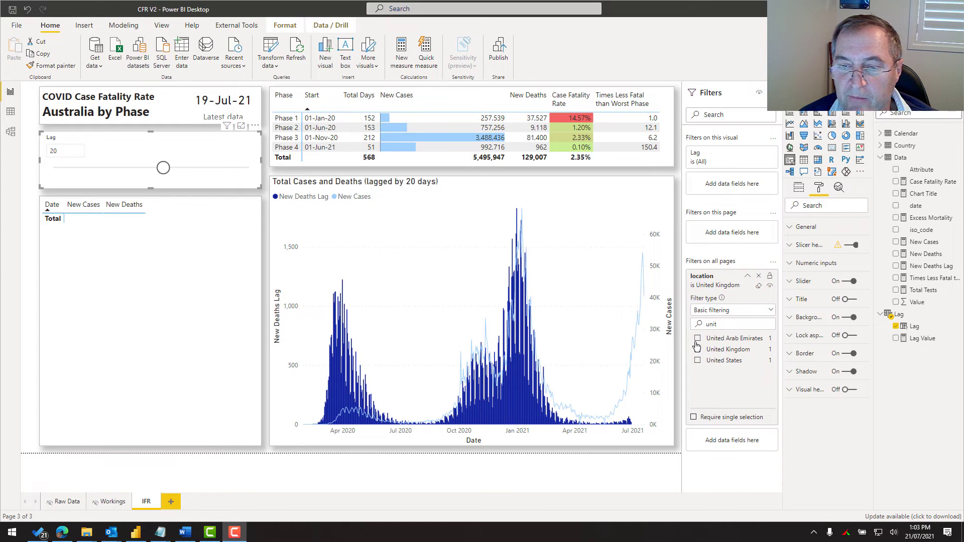
left_click(697, 348)
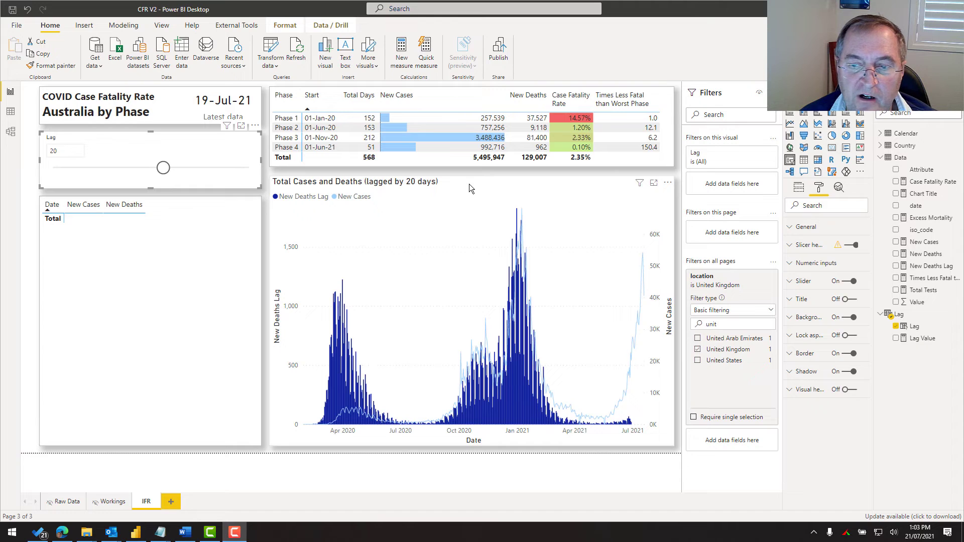
Step: Edit the Chart Title measure to "Total Cases and Deaths in " & SELECTEDVALUE(Country[location]) & " (lagged by " & [Lag Value] & " days)"
left_click(533, 187)
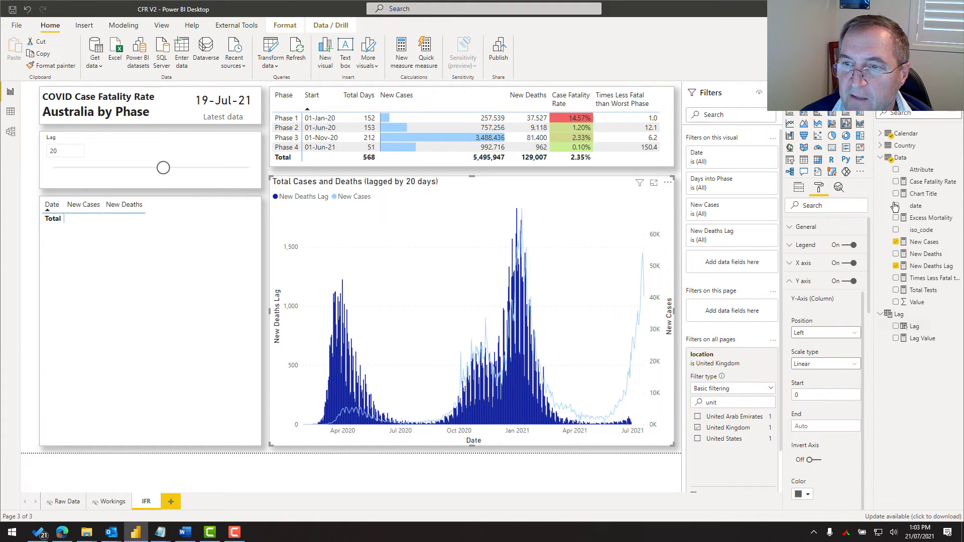
left_click(923, 194)
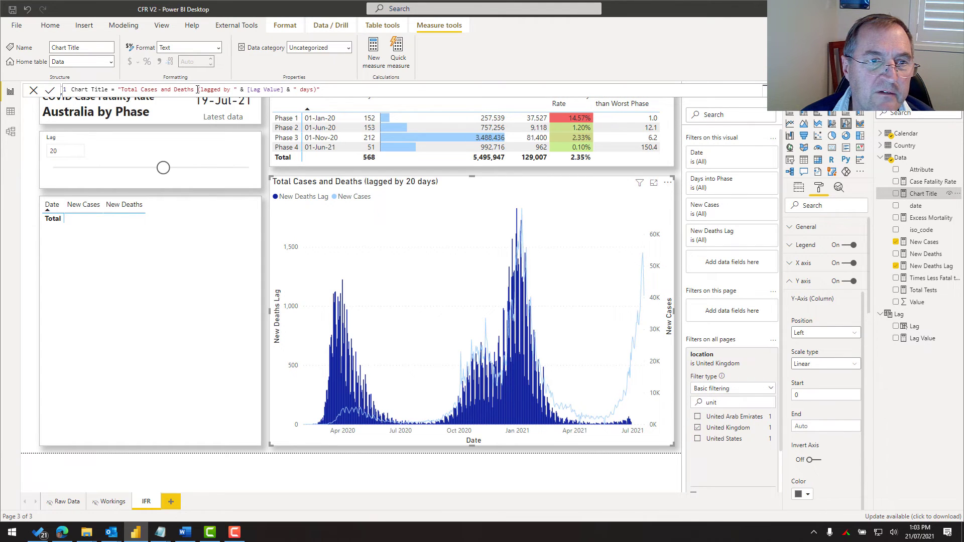
left_click(197, 90)
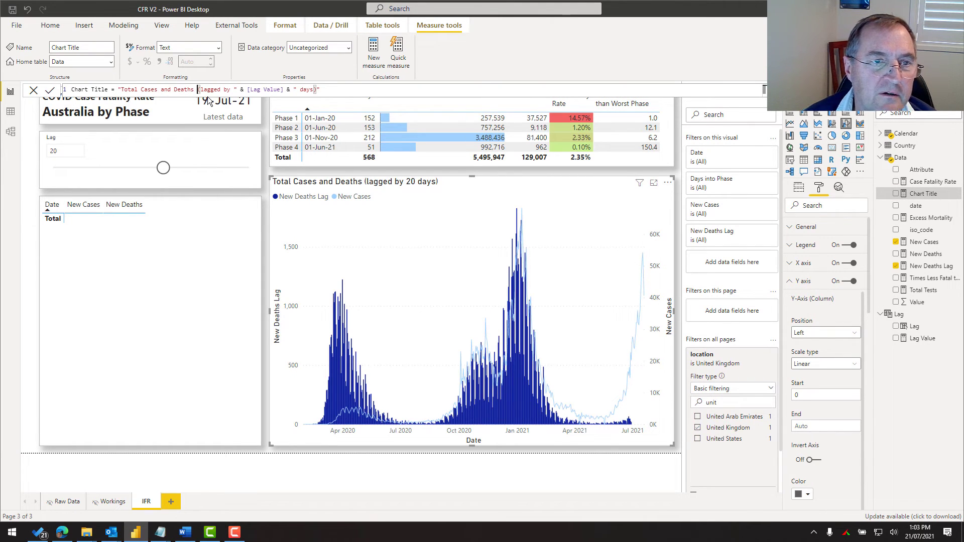
type("in \" ")
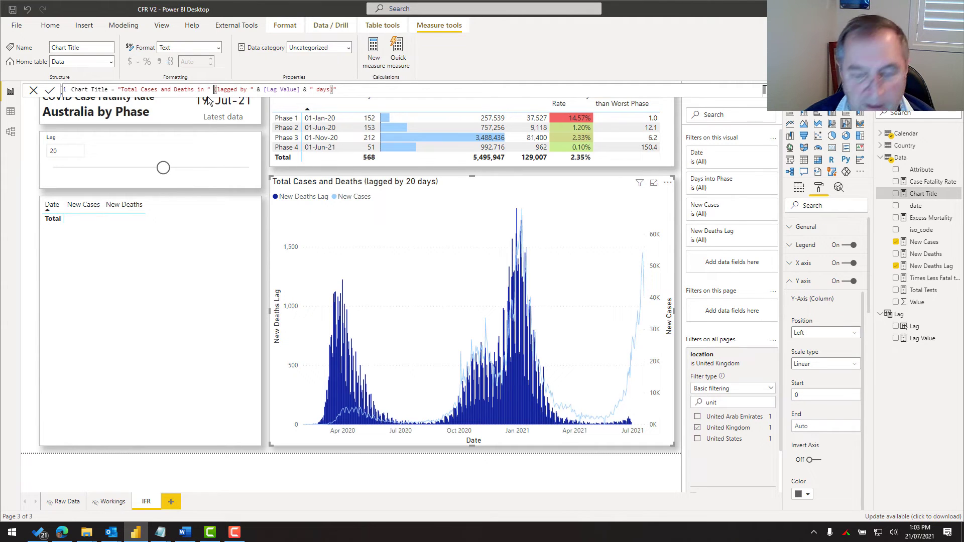
type("& ")
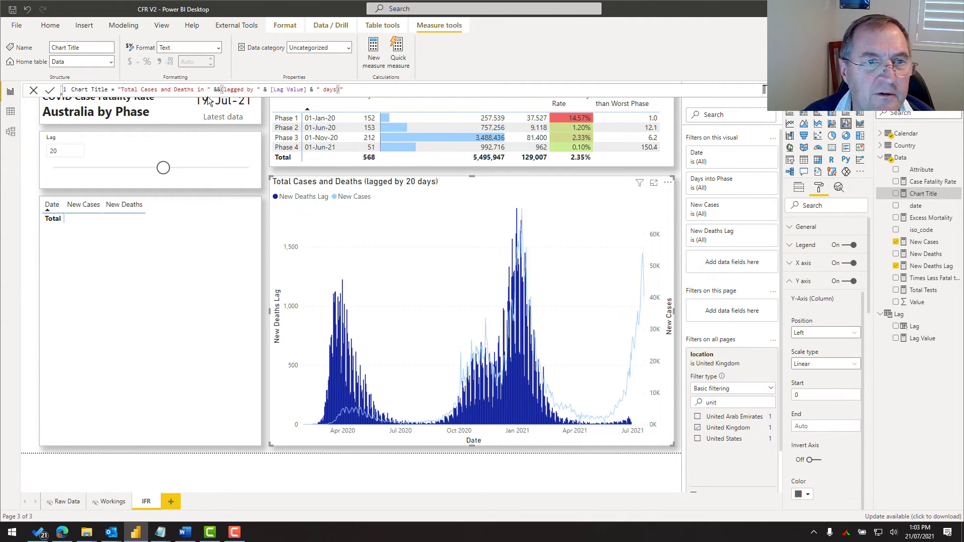
type("\"")
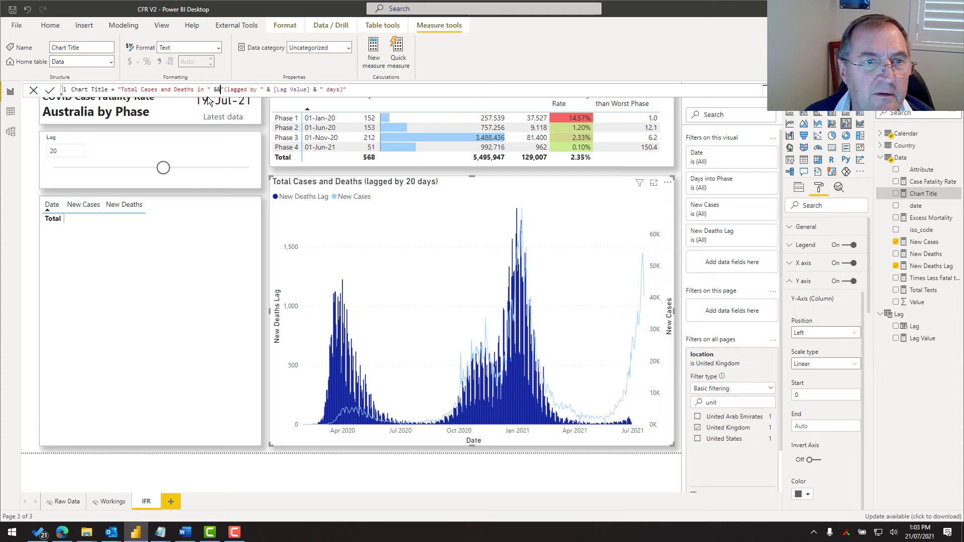
type(" selected")
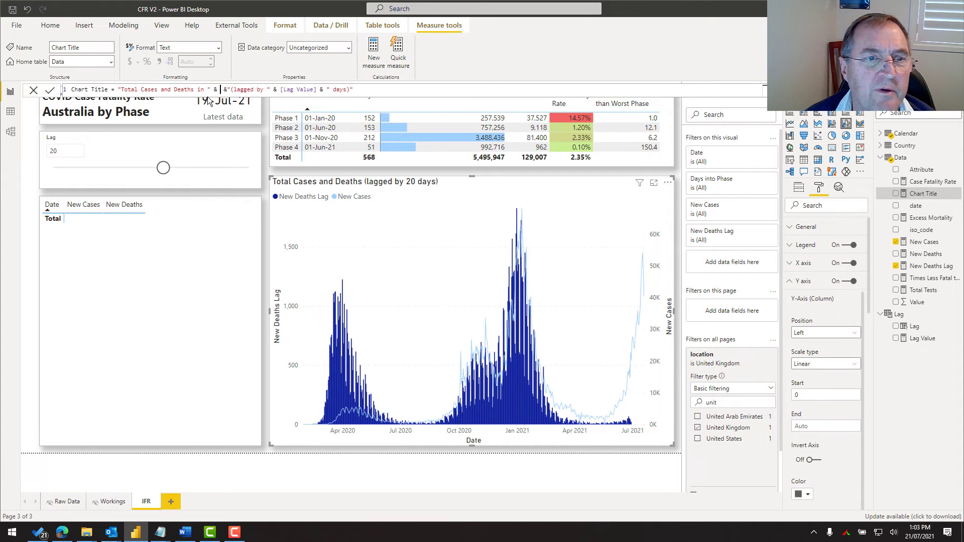
type("v")
key("Tab")
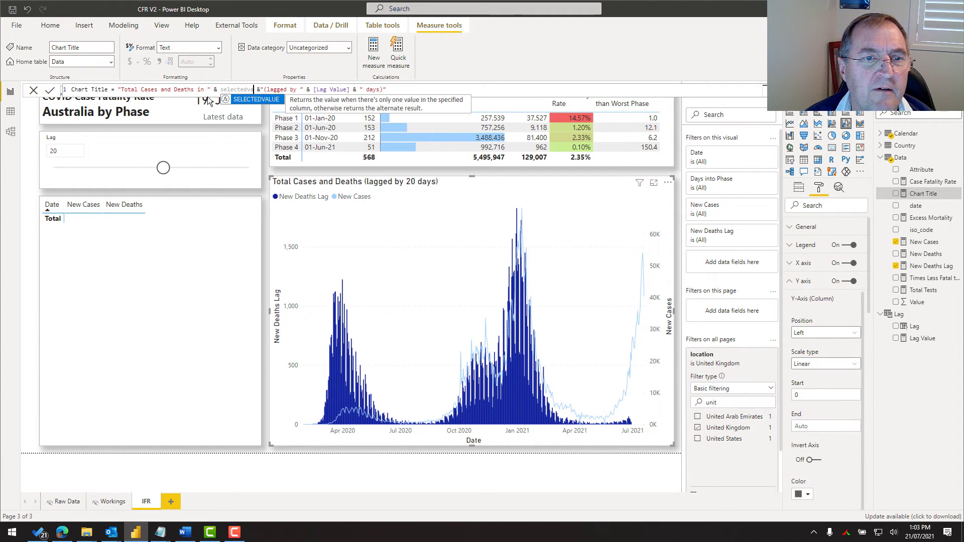
type("co")
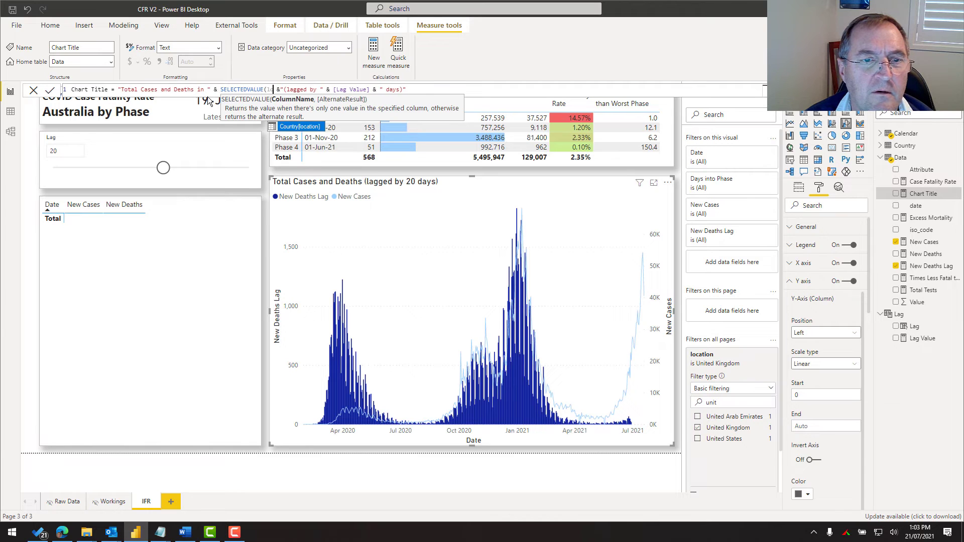
key("Tab")
type(")")
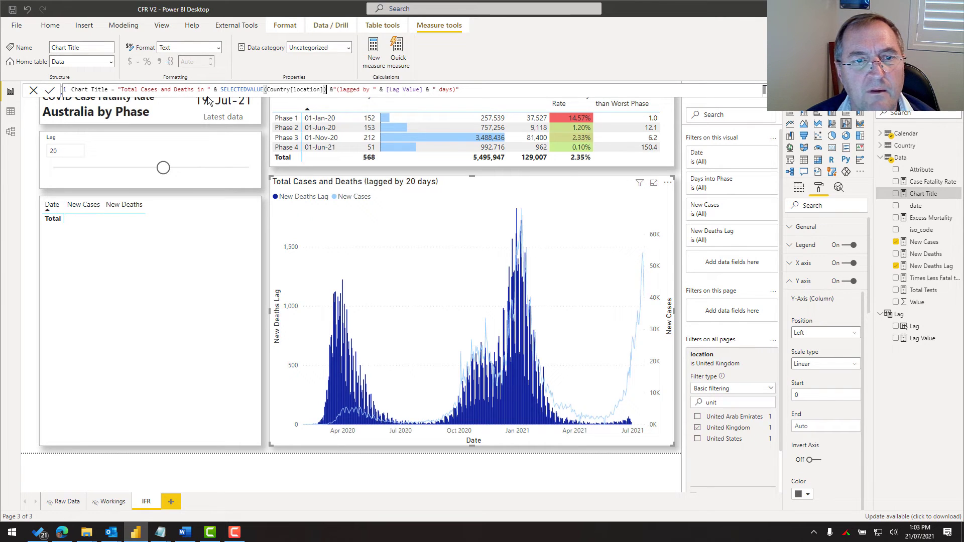
key("Right")
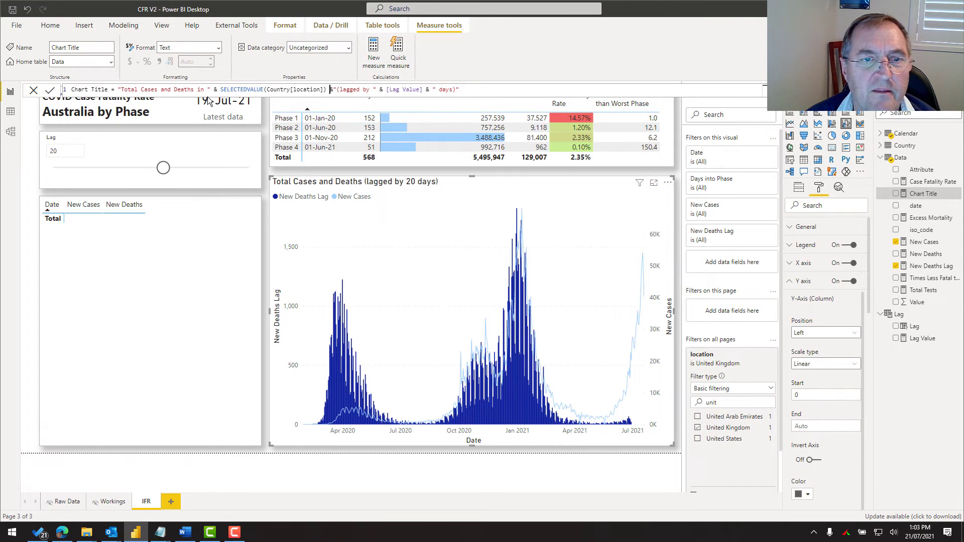
key("Right")
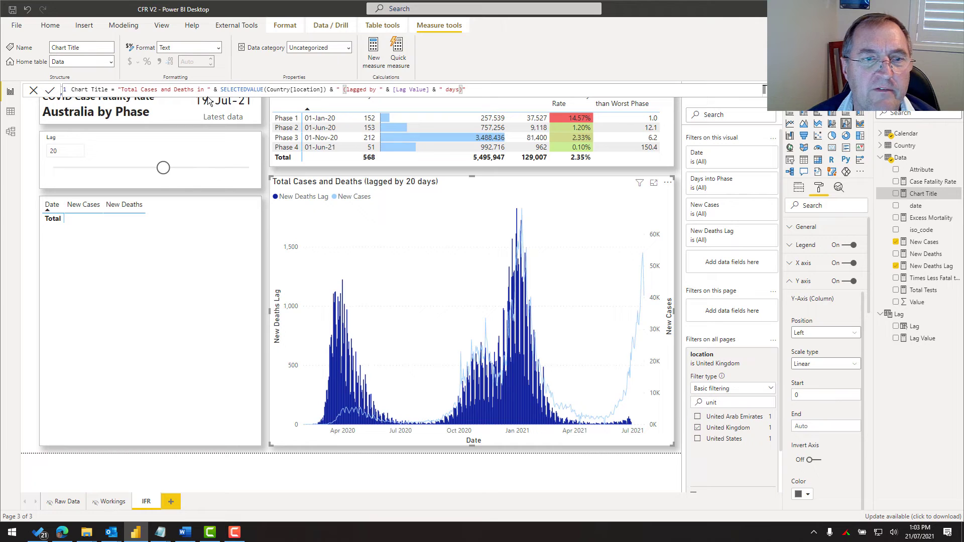
left_click(50, 90)
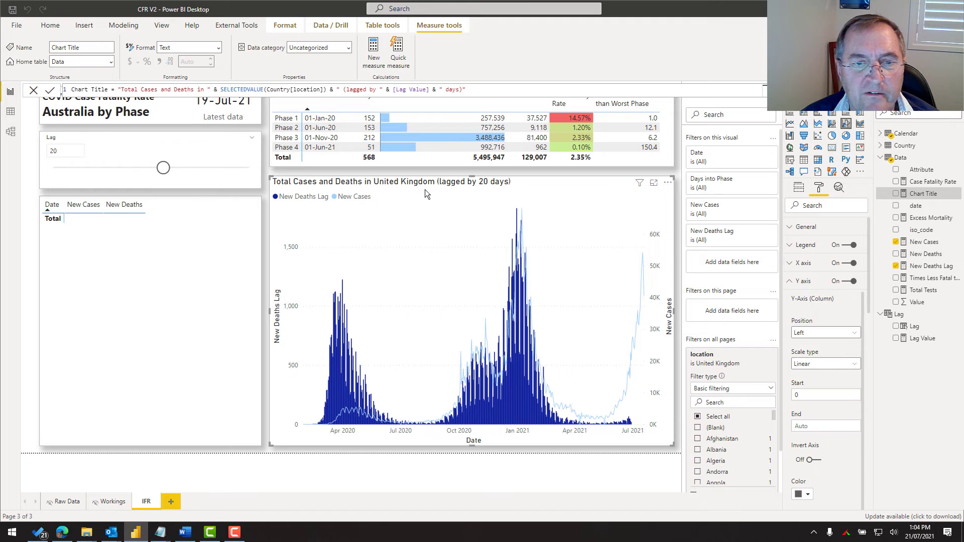
Step: Switch the all-pages location filter from United Kingdom to Australia, searching its values for "aus", and set the Lag slicer to 19
left_click(732, 402)
type("aus")
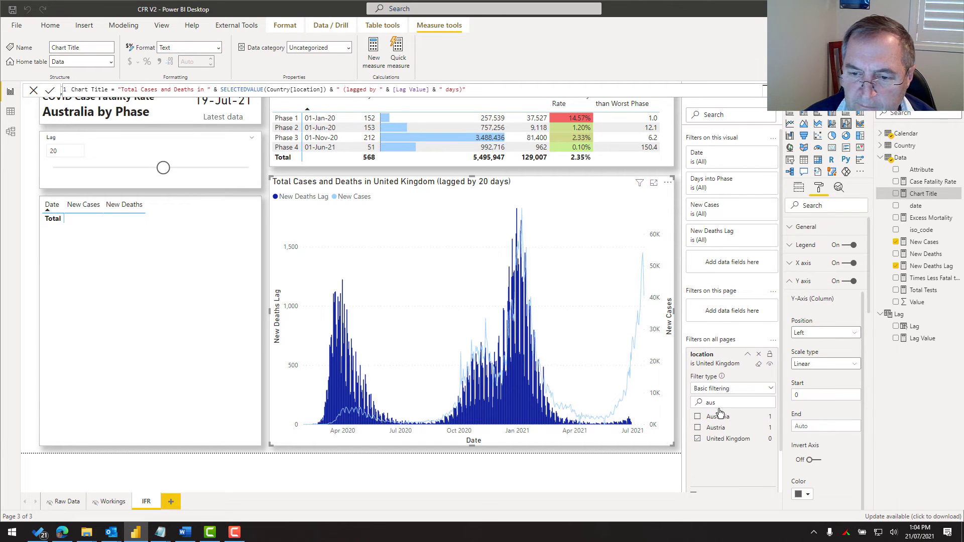
left_click(697, 416)
left_click(698, 438)
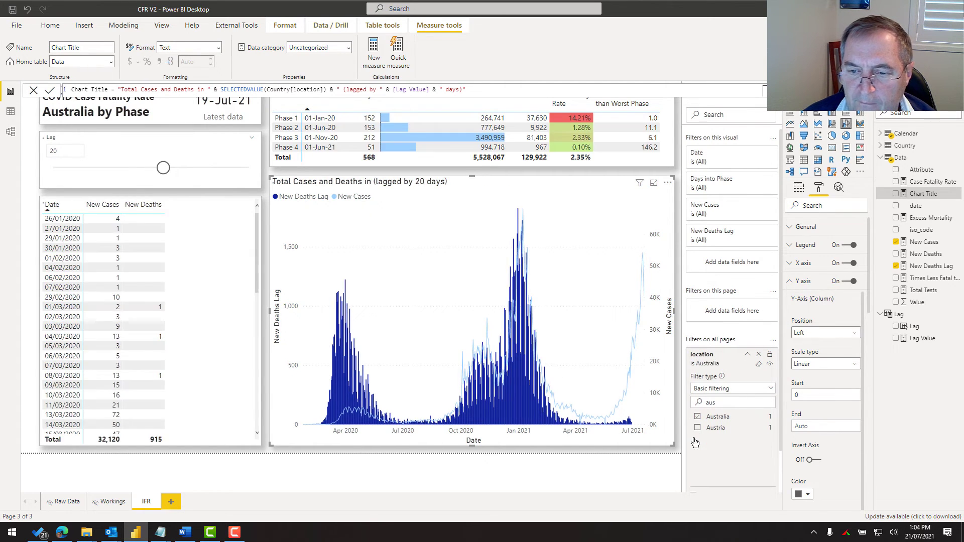
left_click_drag(163, 167, 160, 175)
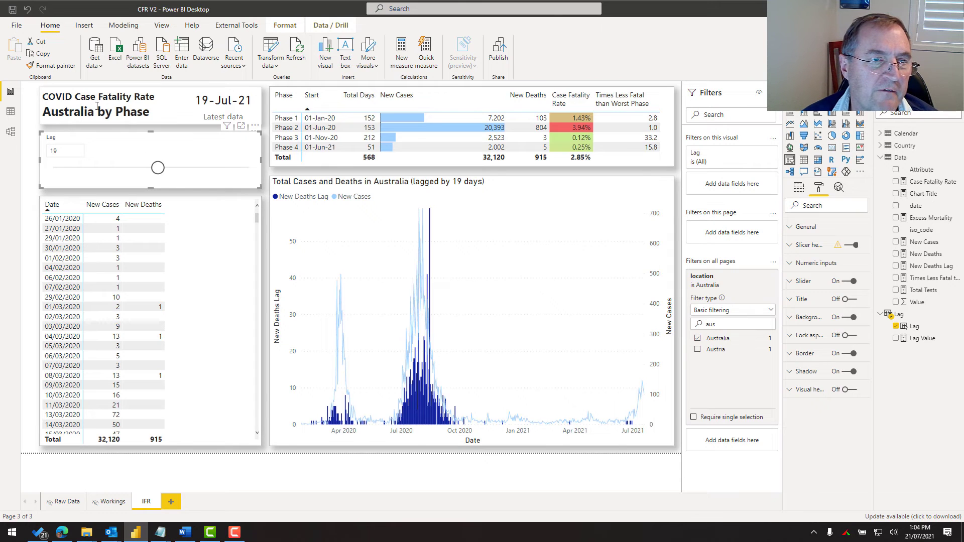
Step: Copy the full text of the "COVID Case Fatality Rate Australia by Phase" title text box, and delete the text box
left_click(81, 114)
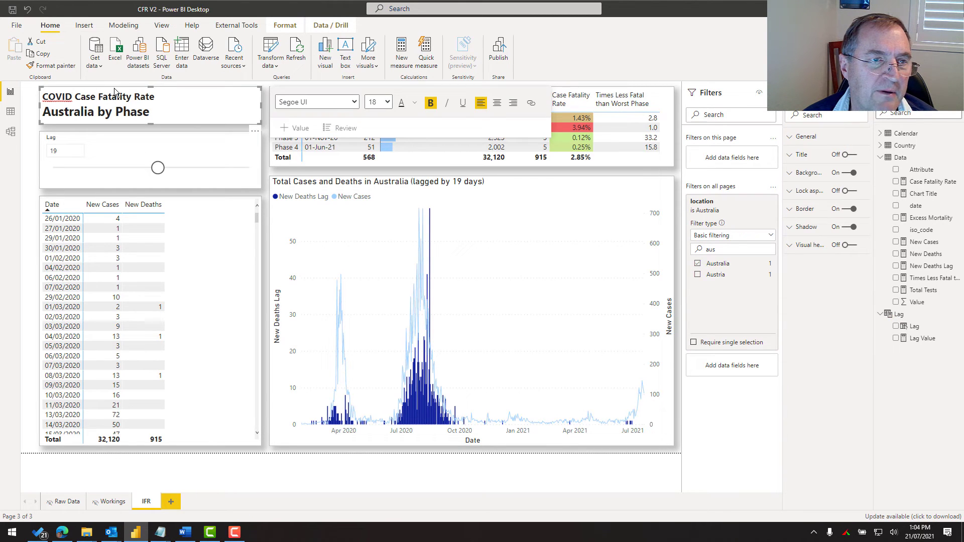
left_click(114, 89)
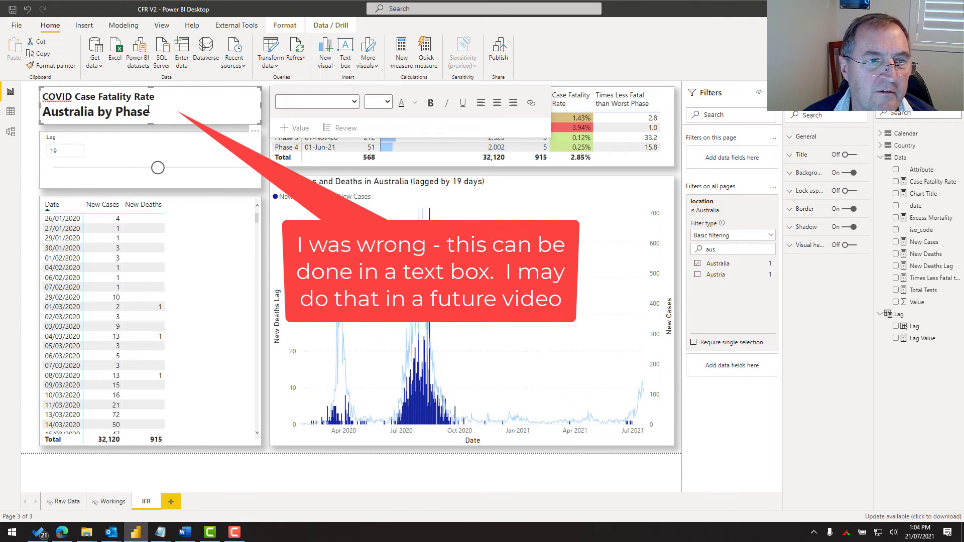
left_click_drag(150, 111, 45, 92)
left_click(134, 96)
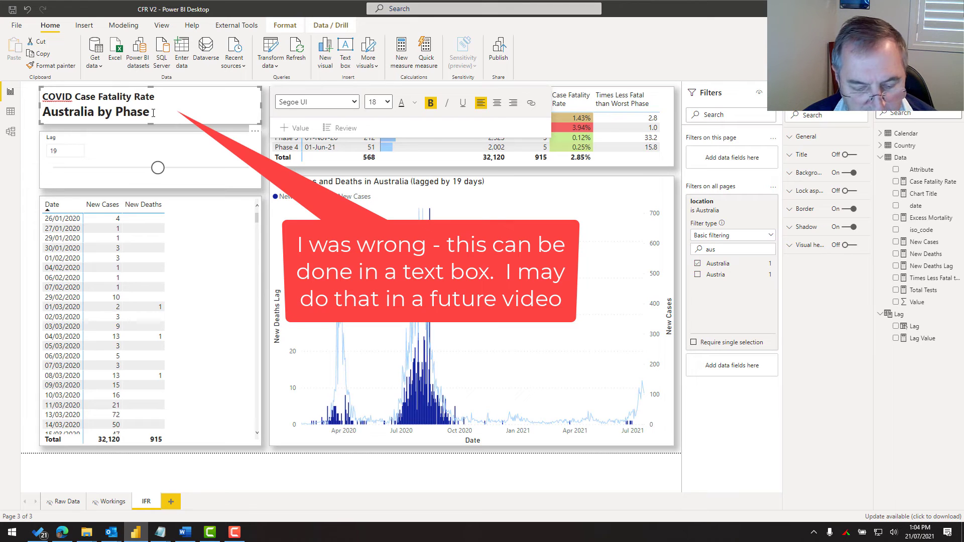
key("ctrl+a")
key("ctrl+c")
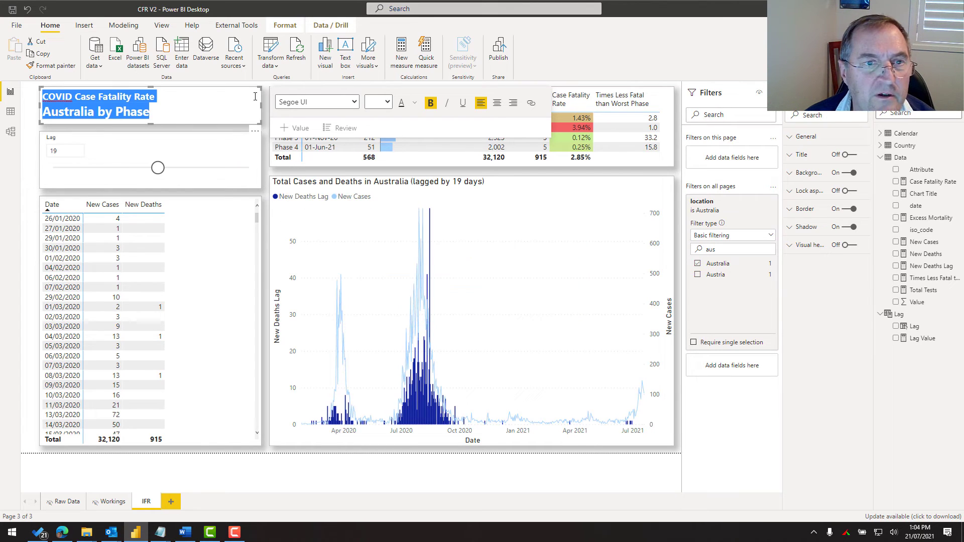
left_click(243, 122)
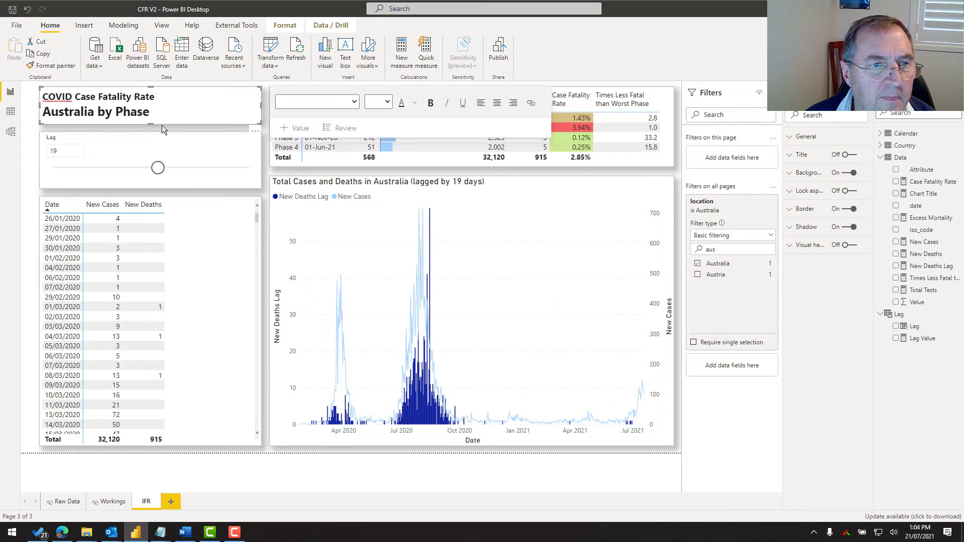
left_click_drag(161, 125, 197, 170)
key("Delete")
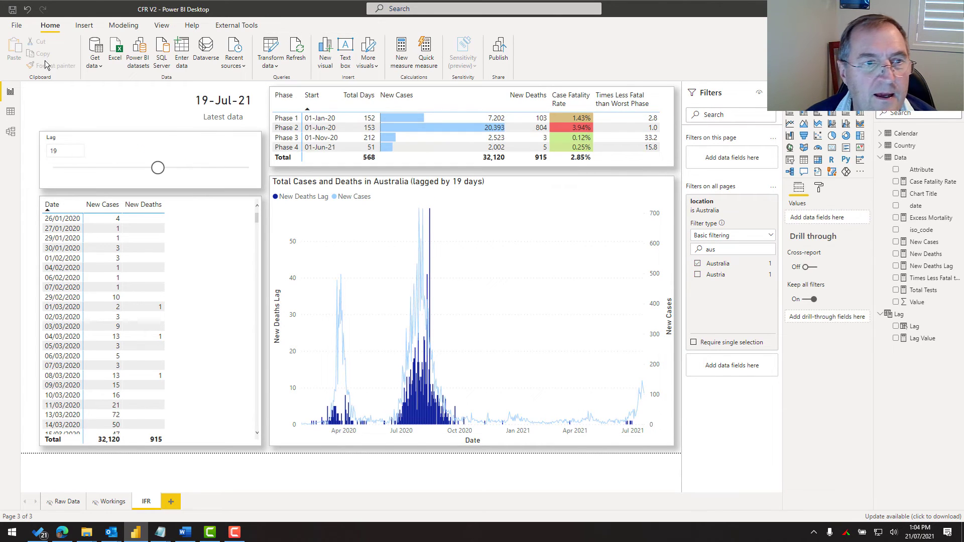
Step: Insert a blank button and enlarge it to fill the space beside the latest-data date card
left_click(84, 25)
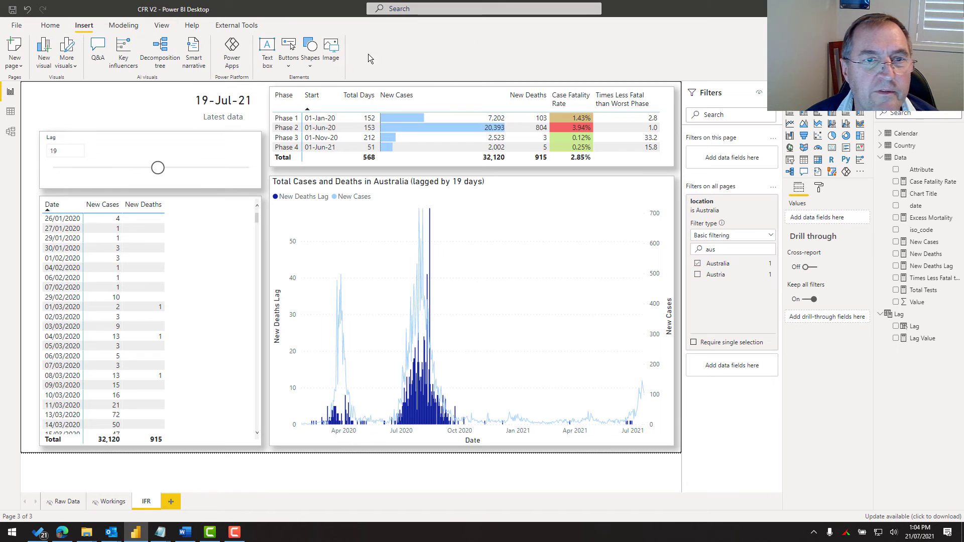
left_click(289, 50)
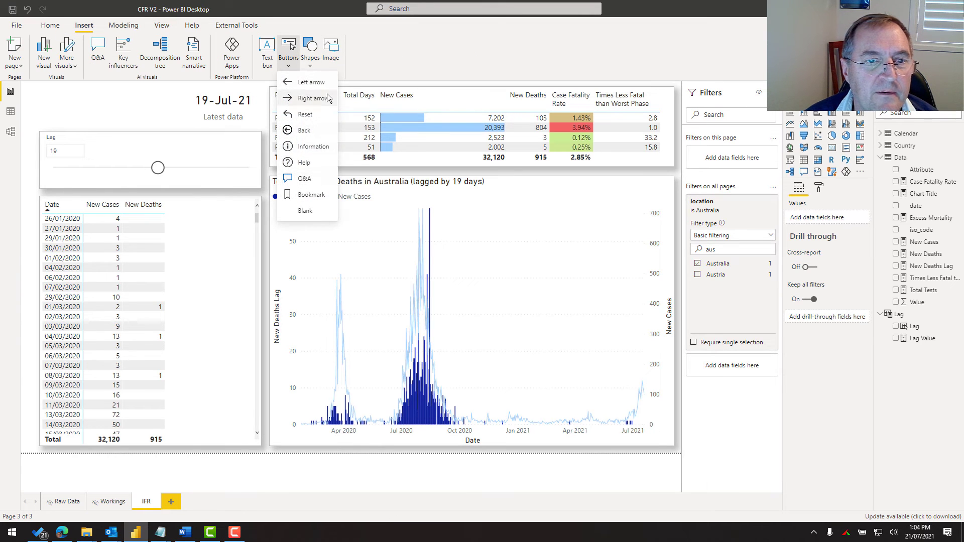
left_click(317, 210)
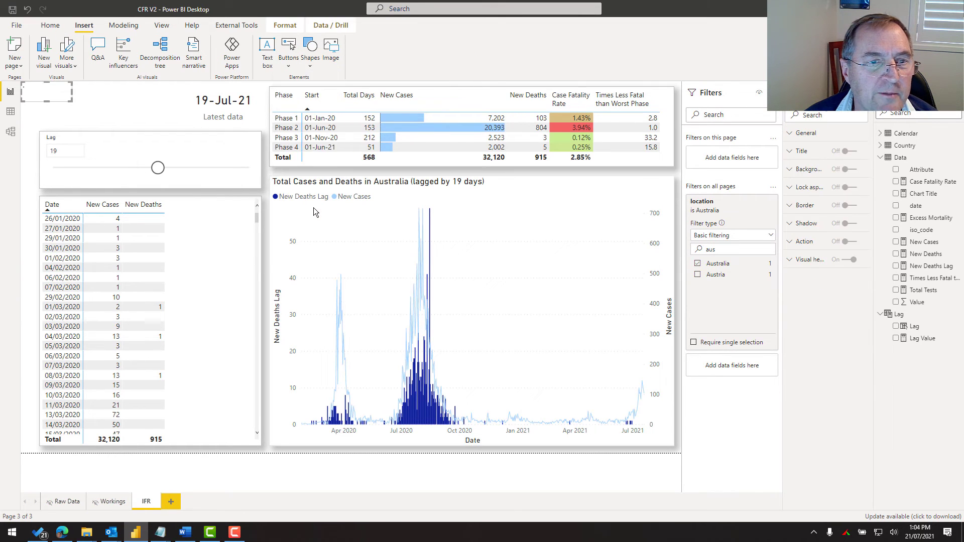
left_click_drag(69, 99, 154, 119)
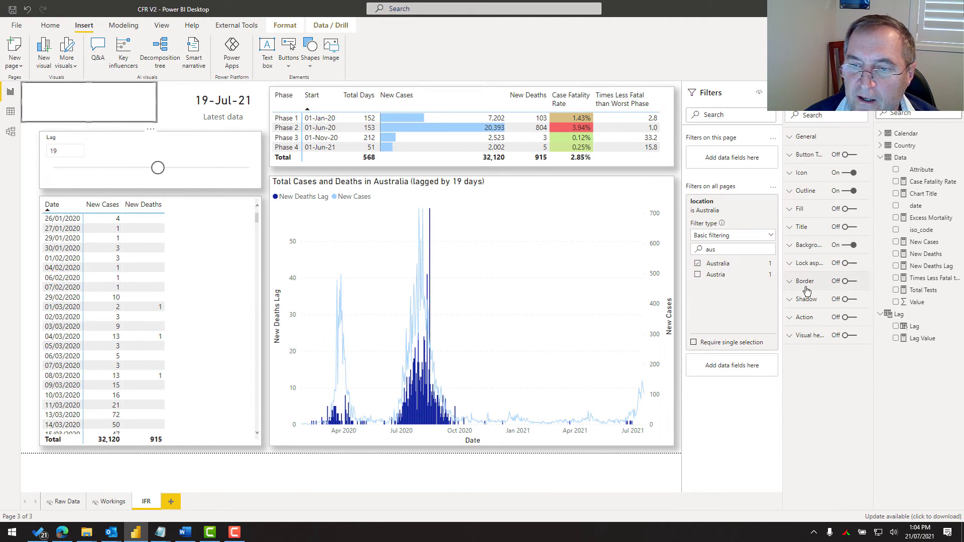
Step: Turn on the blank button's text and paste the copied title "COVID Case Fatality Rate Australia by Phase" into it
left_click(849, 155)
left_click(809, 155)
left_click(811, 203)
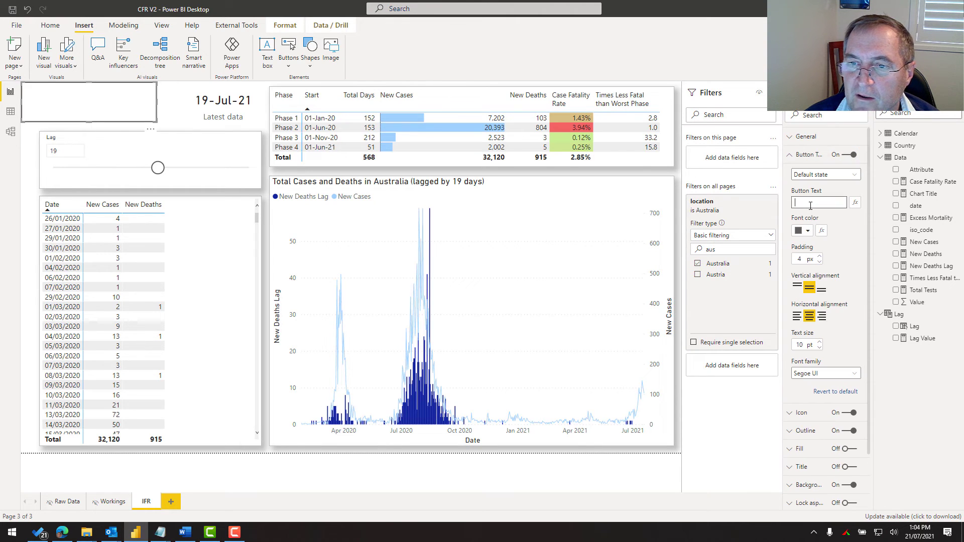
key("ctrl+v")
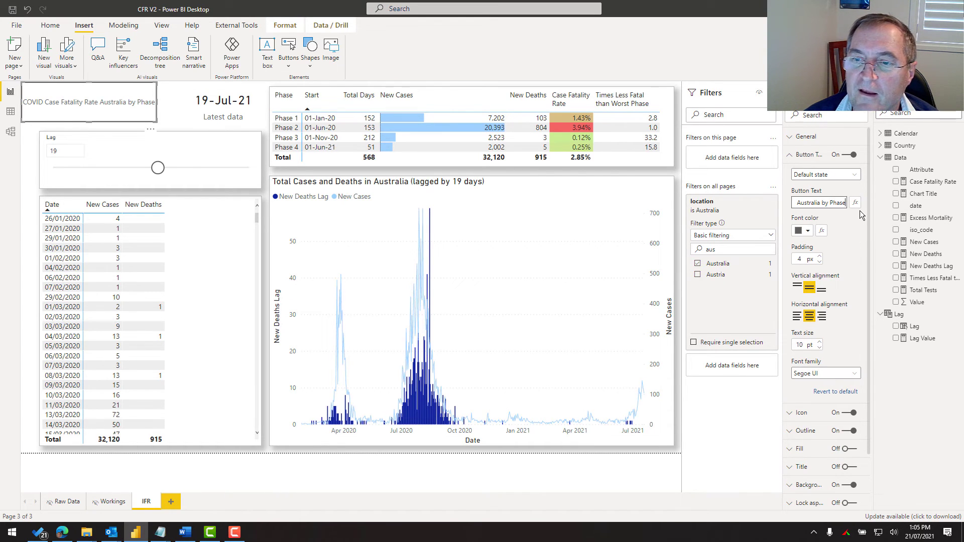
Step: Start a Report Title measure in the Data table from the copied title on one line, beginning "COVID Case Fatality Rate in " &
right_click(898, 161)
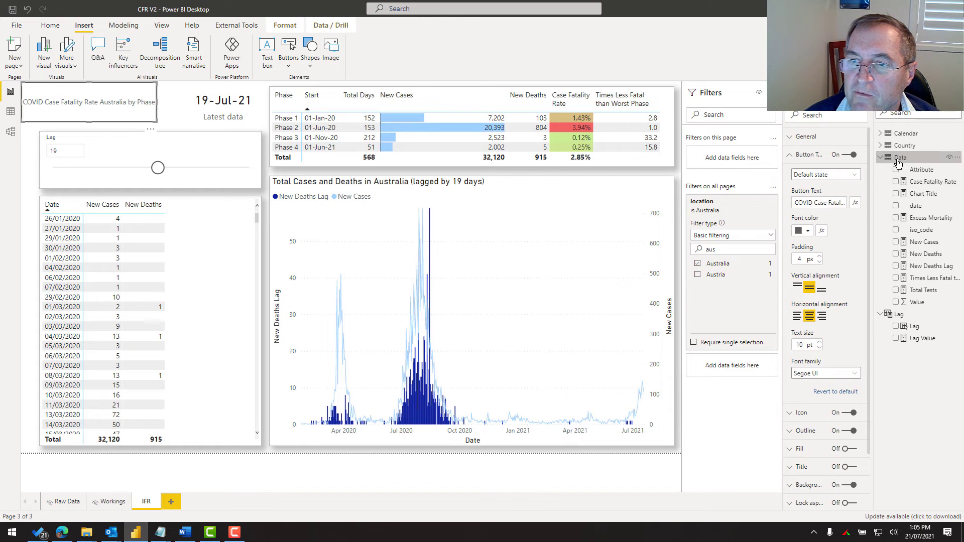
left_click(853, 170)
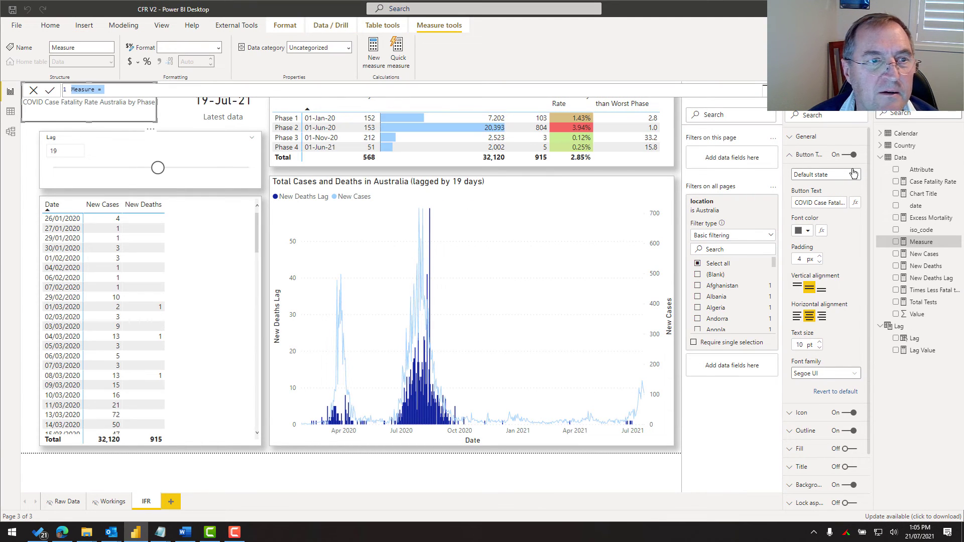
key("BackSpace")
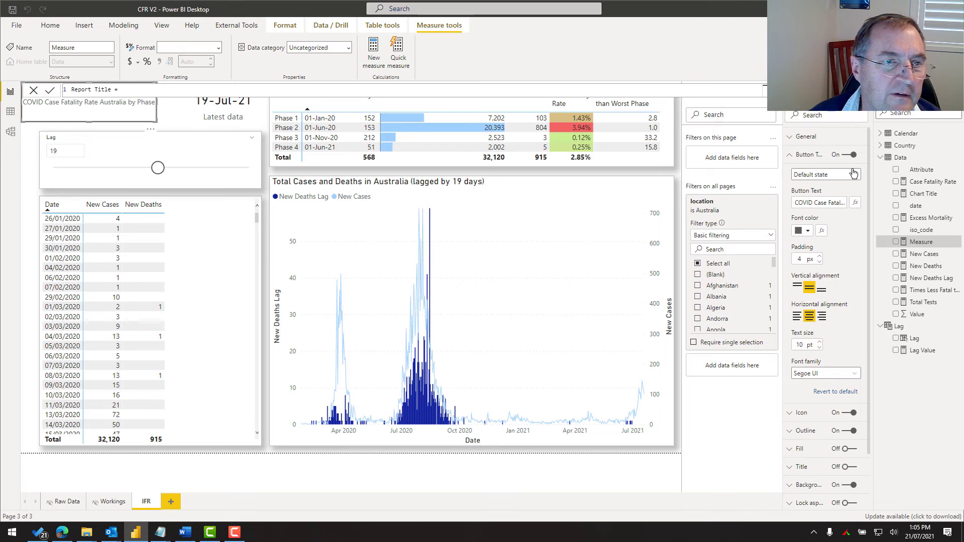
type("Report Title = \"\"")
key("ctrl+v")
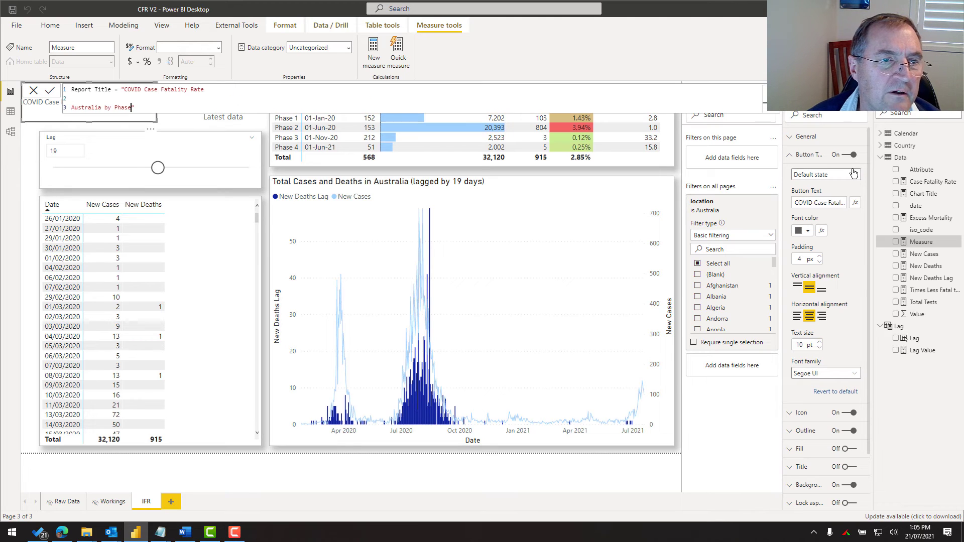
key("BackSpace")
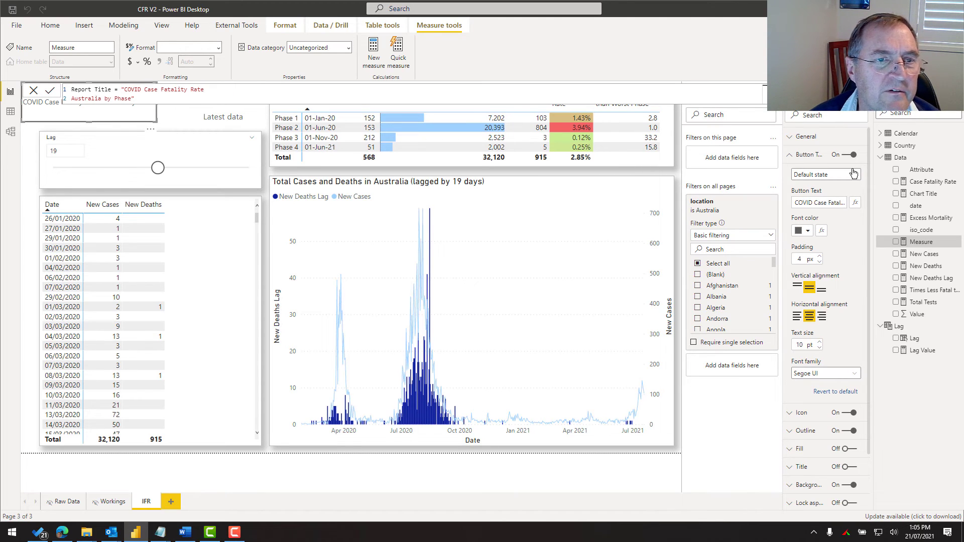
key("BackSpace")
type("in ")
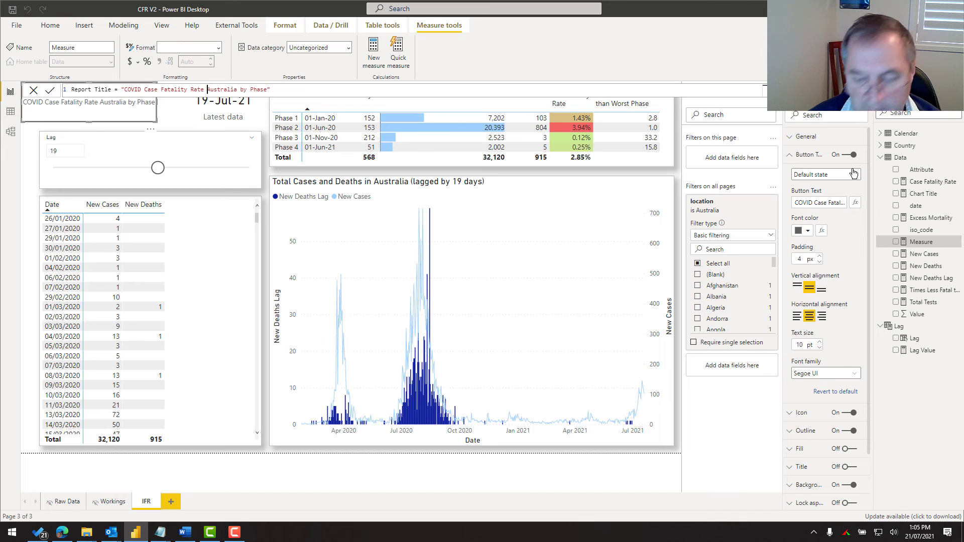
type("\" ")
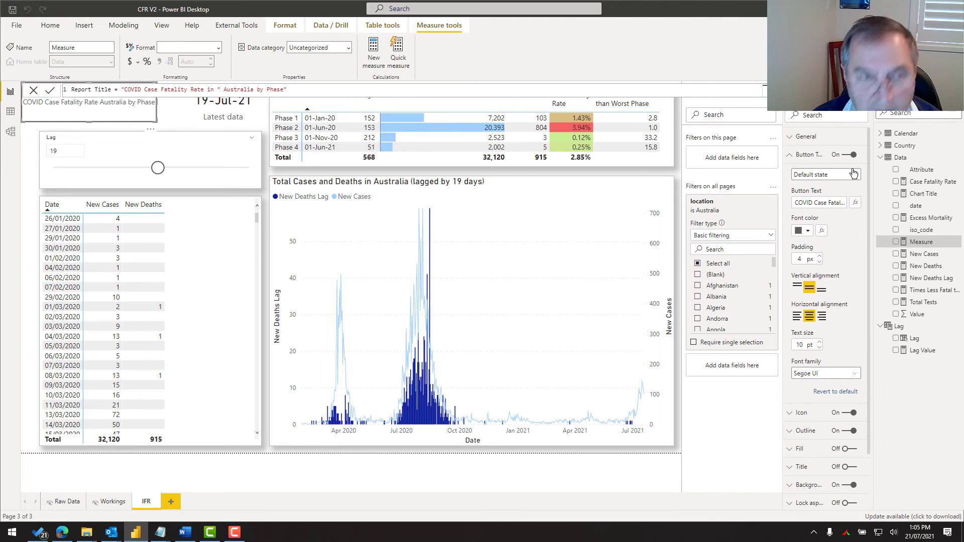
type("& ")
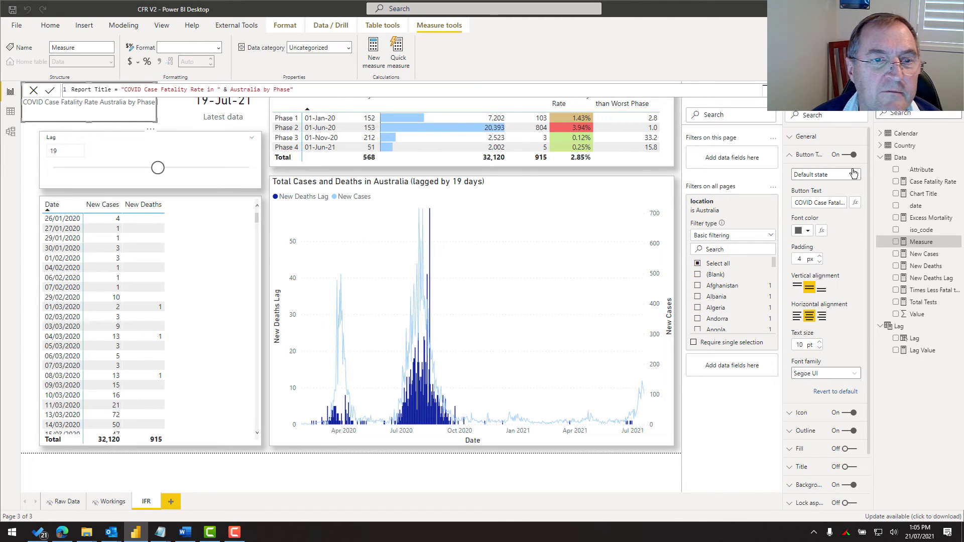
Step: Insert SELECTEDVALUE(Country[location]) & into the Report Title formula, before the fixed Australia text
type("selecte")
key("Down")
key("Down")
key("Down")
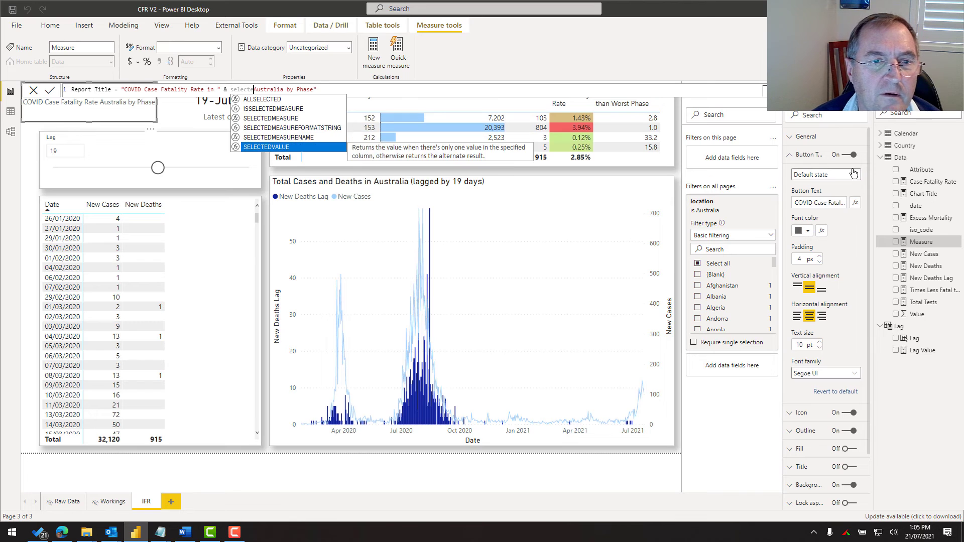
key("Tab")
type("loca")
key("Tab")
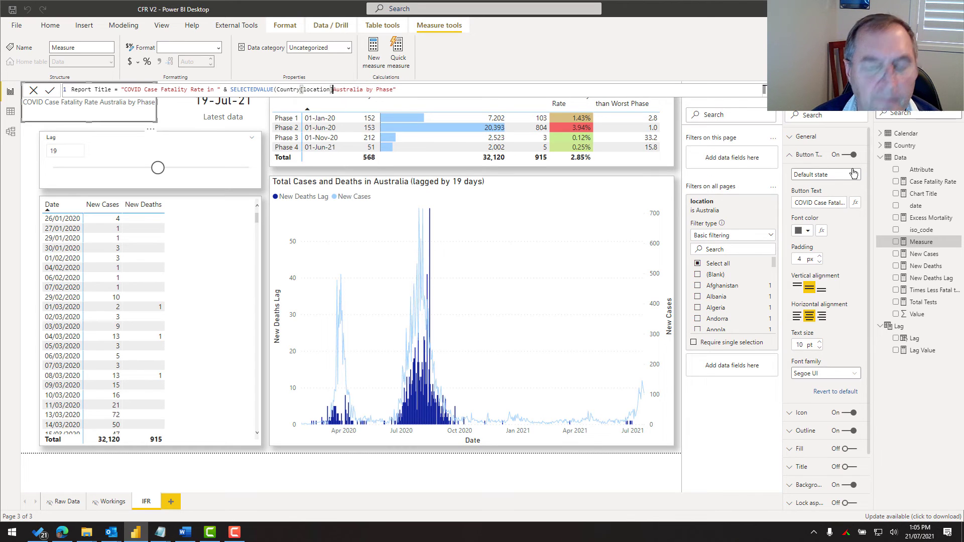
type(") &")
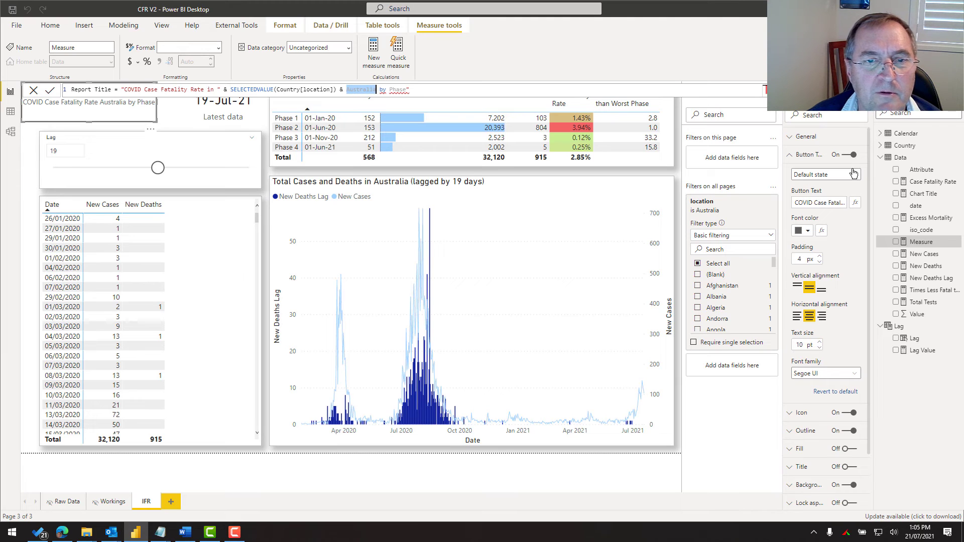
Step: Remove the trailing & and "Australia by Phase" text from the Report Title formula and commit the measure
key("shift+Right")
key("shift+Right")
key("shift+Right")
key("shift+Right")
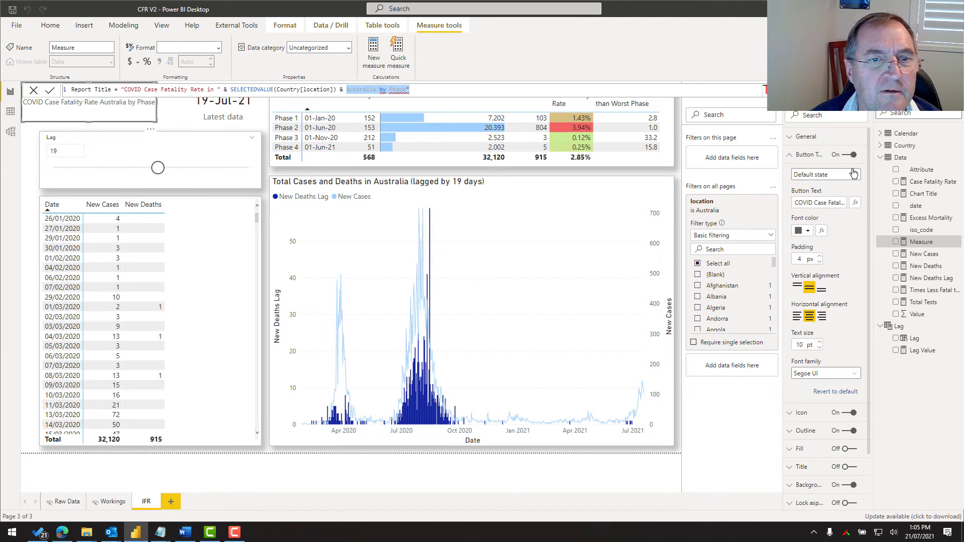
key("Delete")
key("BackSpace")
key("BackSpace")
key("BackSpace")
key("BackSpace")
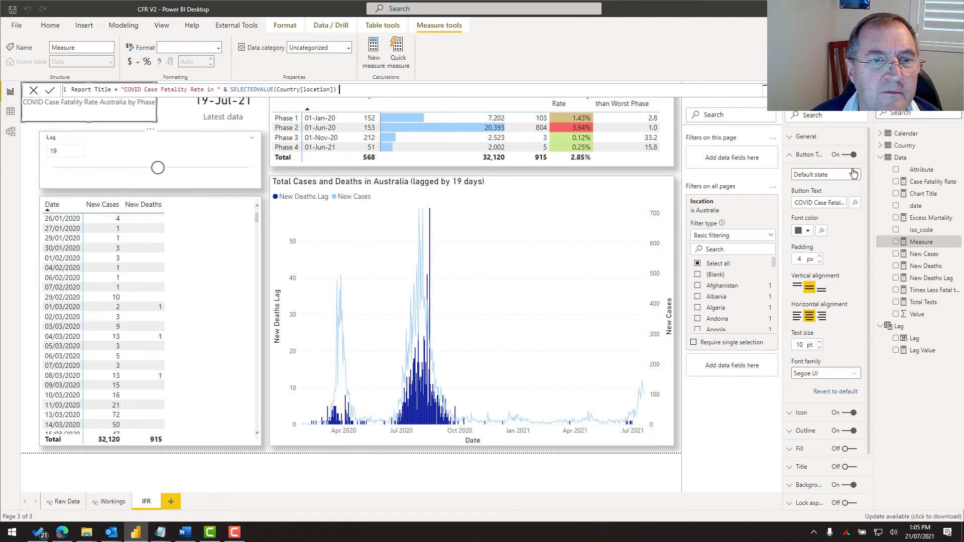
left_click(50, 92)
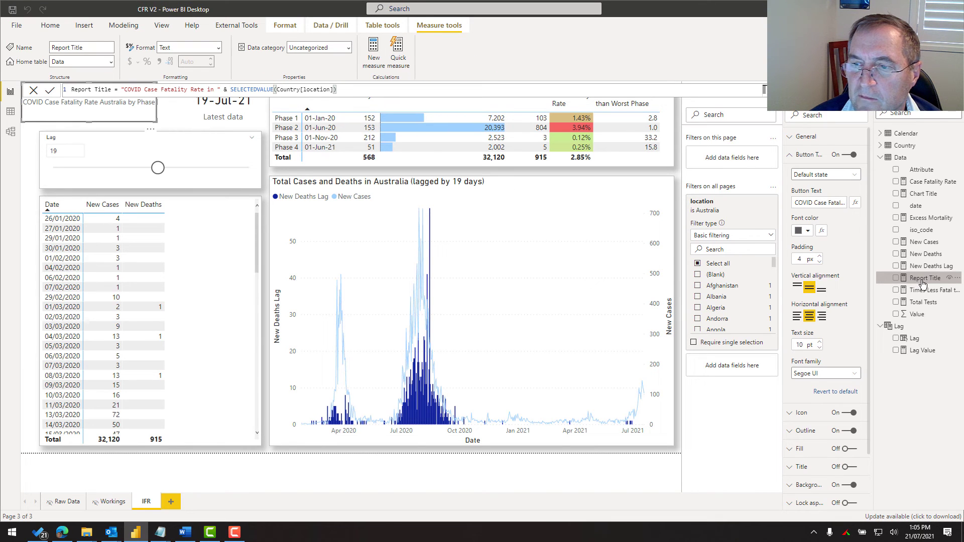
Step: Base the button's default-state text on the Report Title field value
left_click(855, 202)
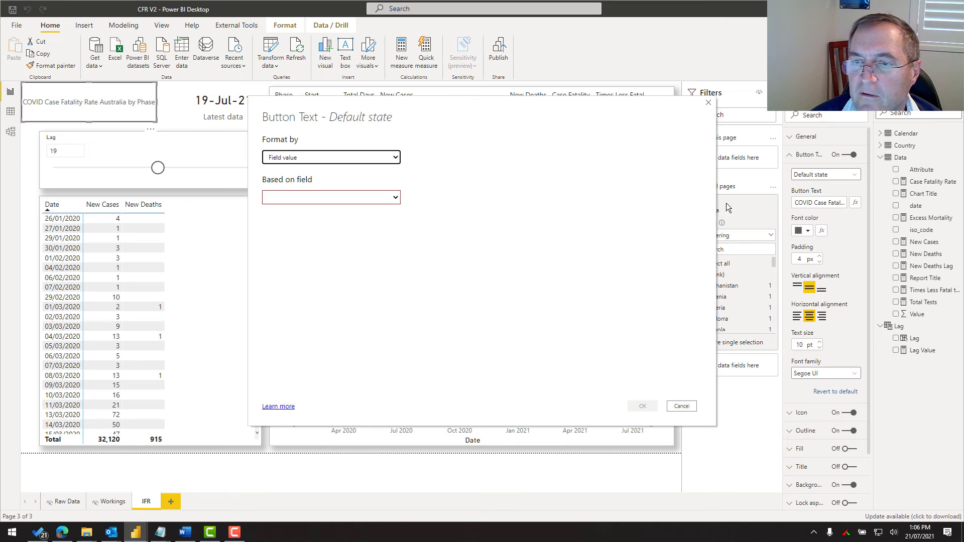
left_click(365, 198)
left_click(355, 215)
type("re")
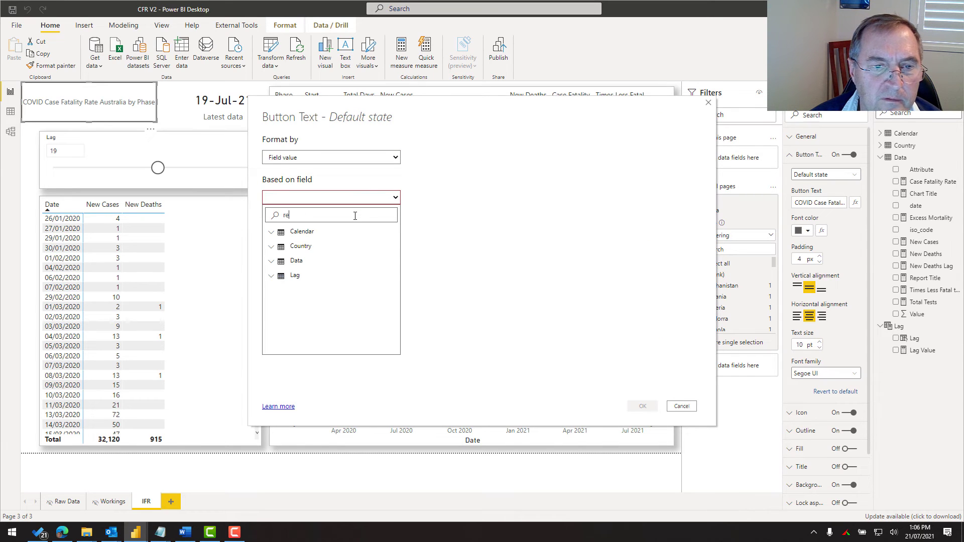
left_click(318, 247)
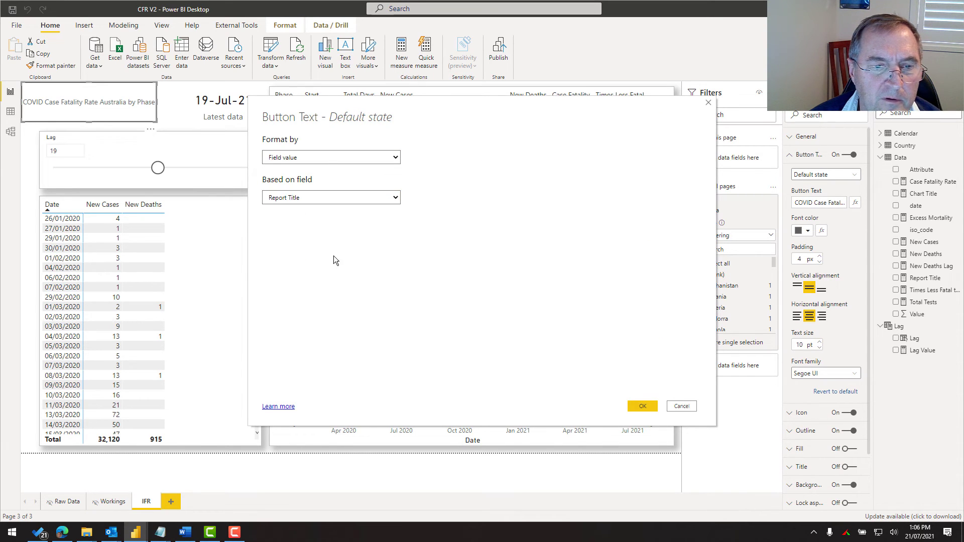
left_click(643, 406)
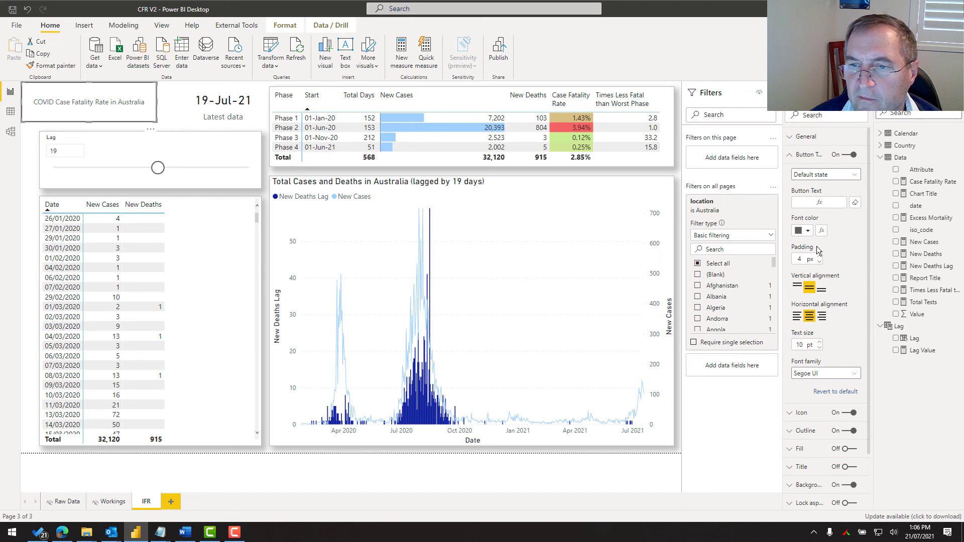
Step: Increase the button's text size to 14 pt
left_click(819, 342)
left_click(820, 342)
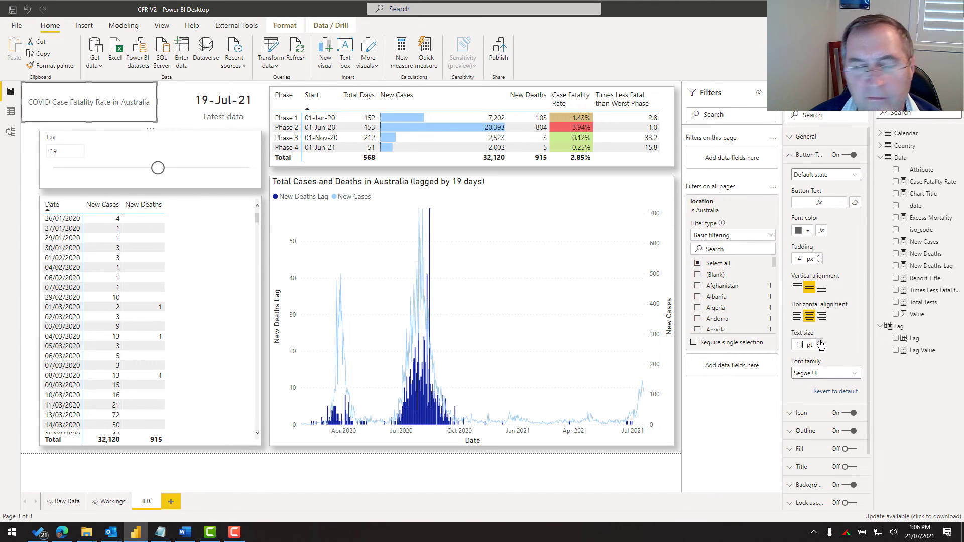
left_click(819, 342)
left_click(819, 342)
left_click(819, 342)
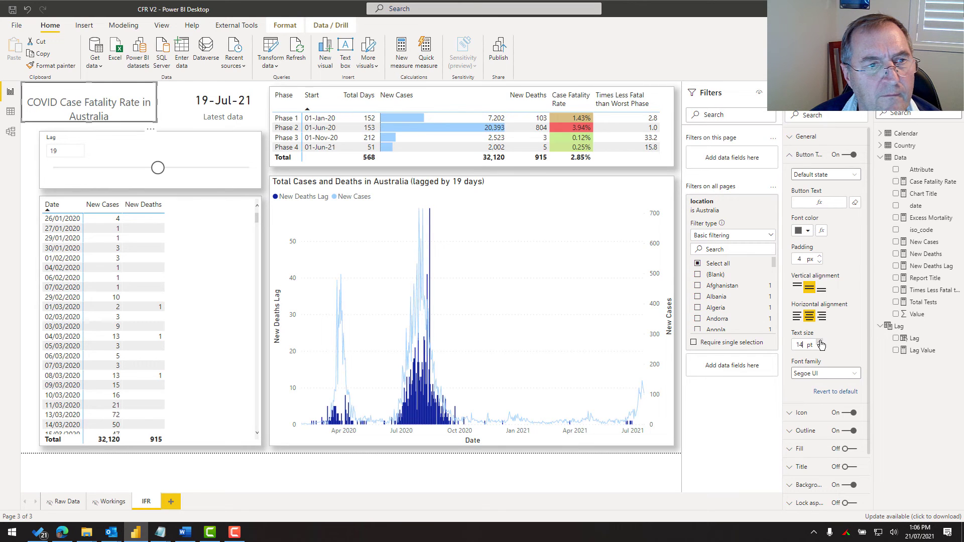
Step: Set the title button's text size to 17 pt and widen its box toward the latest-date card
left_click(819, 342)
left_click(820, 342)
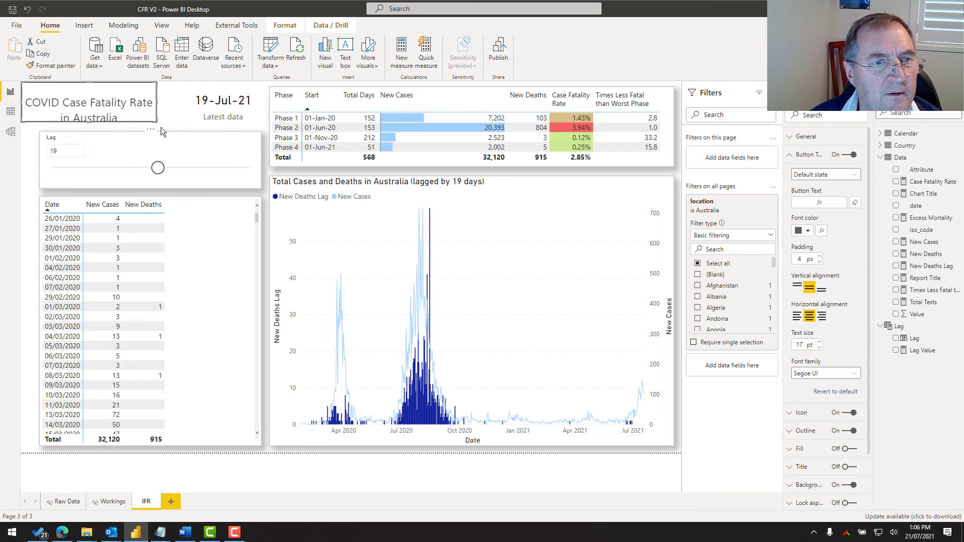
left_click_drag(155, 121, 186, 125)
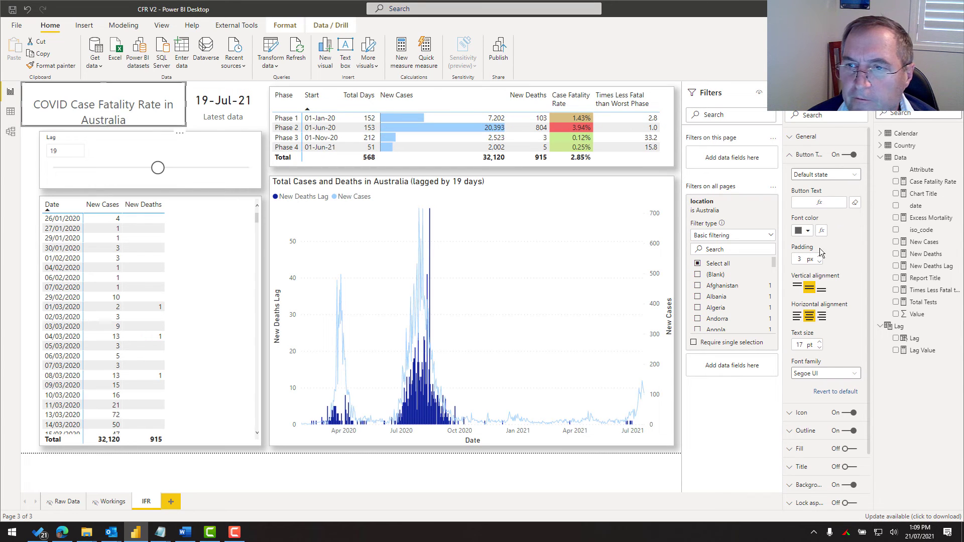
Step: Top-align the title button's text with 3 px padding and resize its box to line up with the Lag slicer's edge
left_click(798, 288)
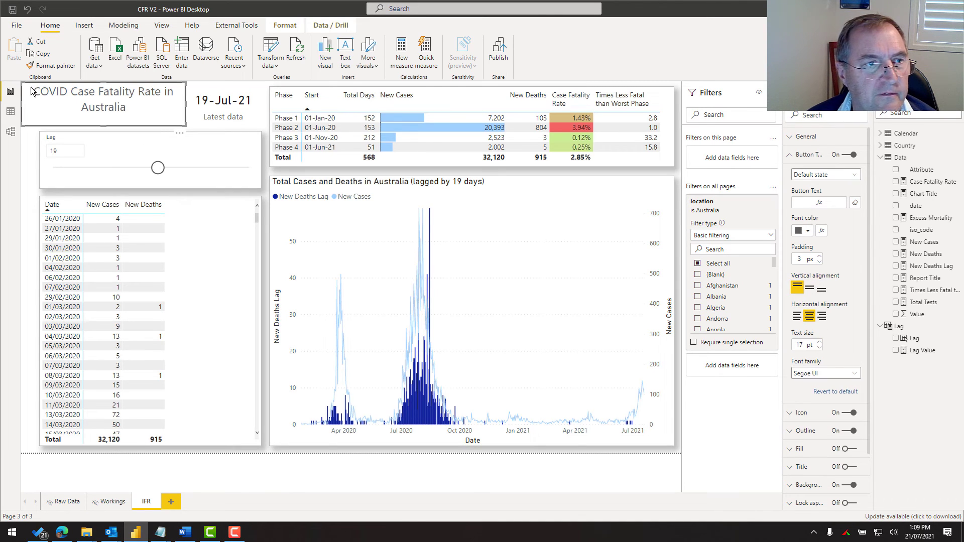
mouse_move(22, 82)
left_mouse_down()
mouse_move(52, 96)
mouse_move(40, 89)
left_mouse_up()
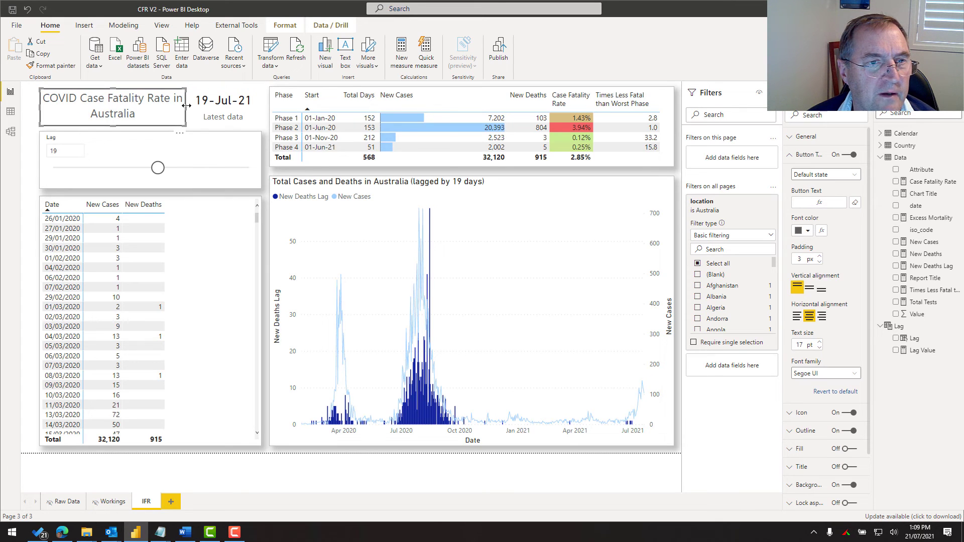
left_click_drag(173, 104, 173, 104)
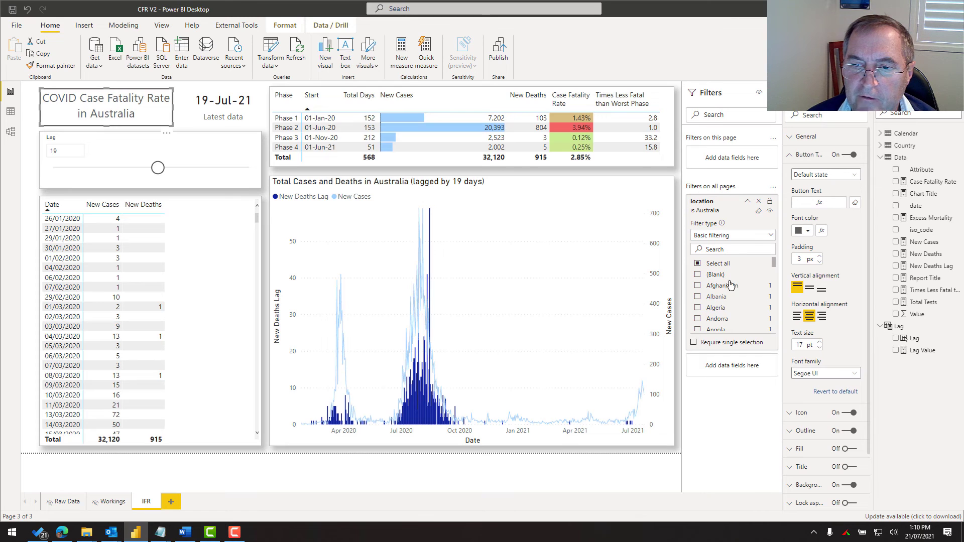
Step: Test the dynamic titles by filtering location to Austria, and return the all-pages filter to Australia only
left_click(730, 297)
left_click(759, 211)
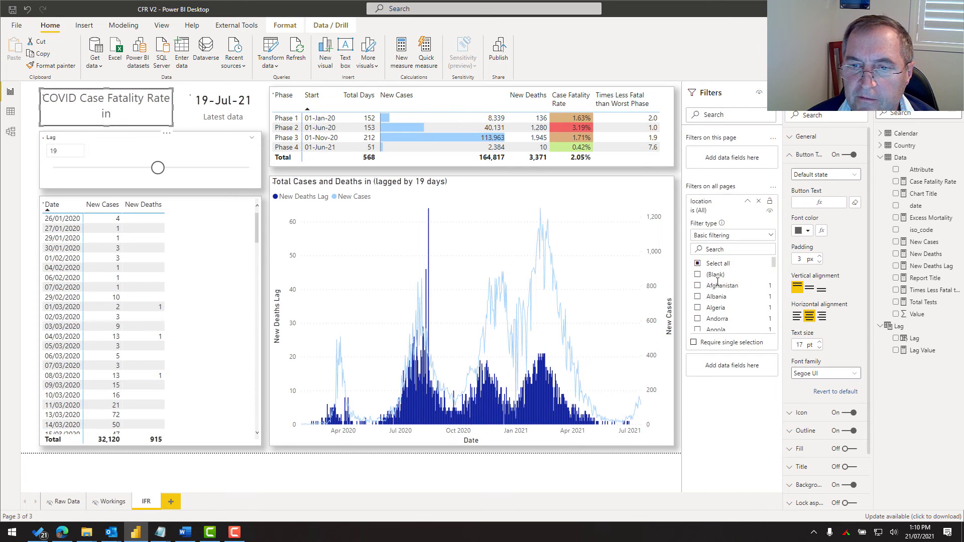
scroll(722, 305, "down", 3)
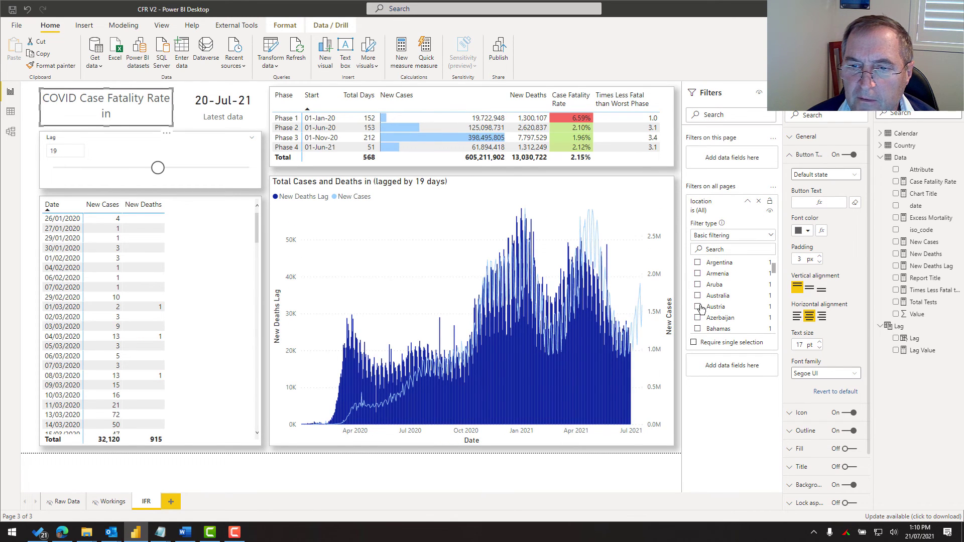
left_click(698, 307)
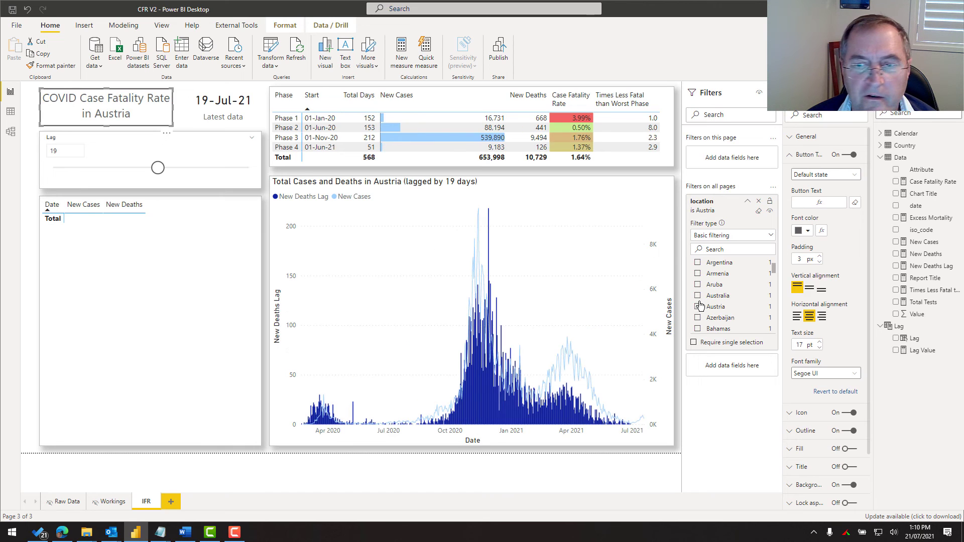
left_click(698, 296)
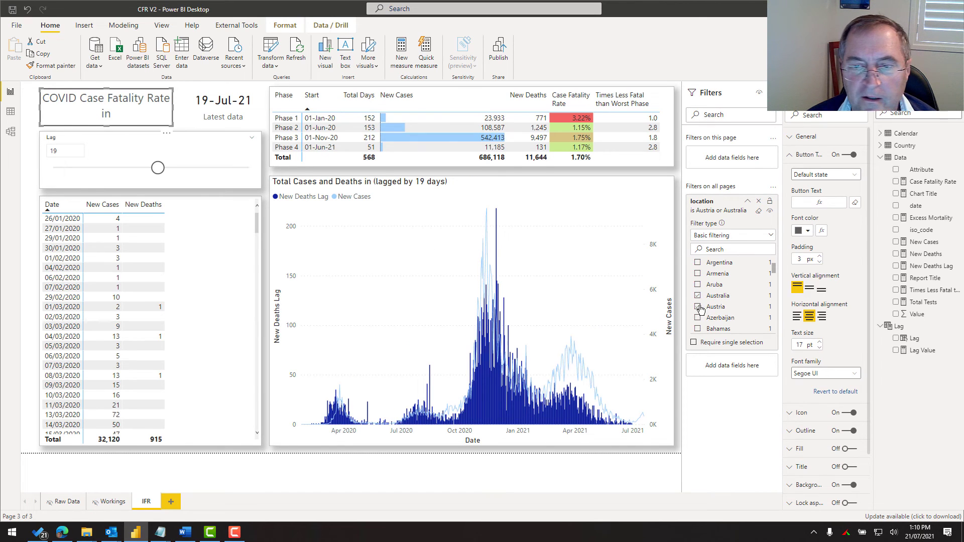
left_click(699, 307)
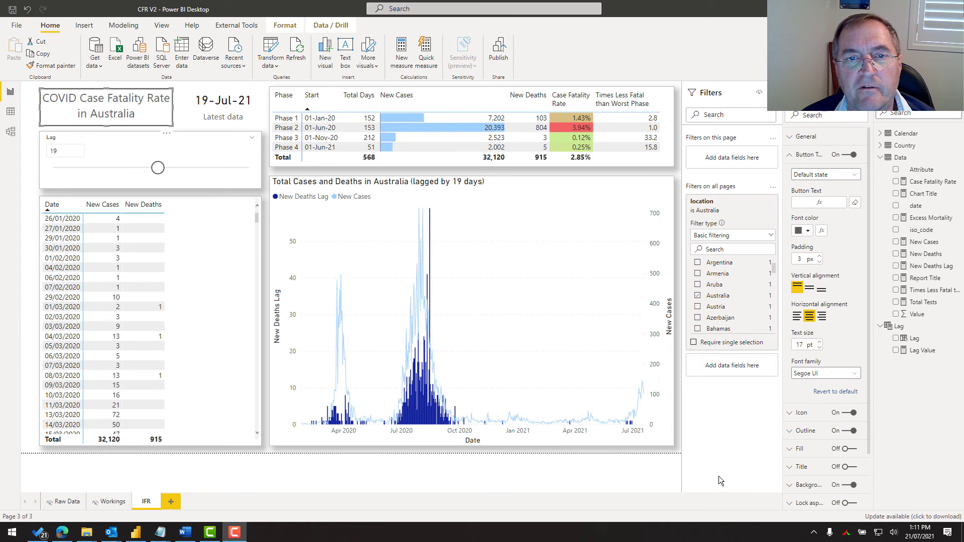
Step: Publish the report to My workspace and open the published CFR V2 report in the Power BI service
left_click(506, 56)
left_click(531, 282)
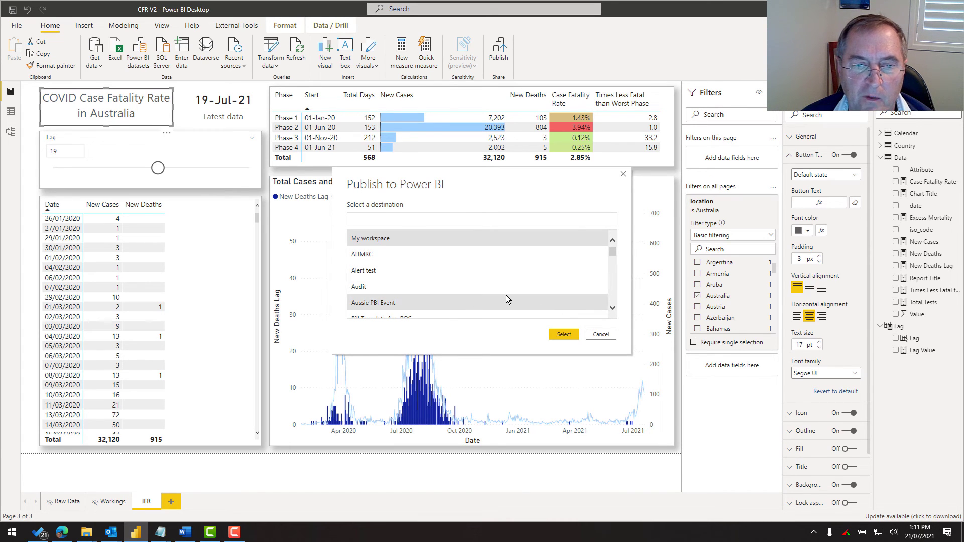
left_click(567, 332)
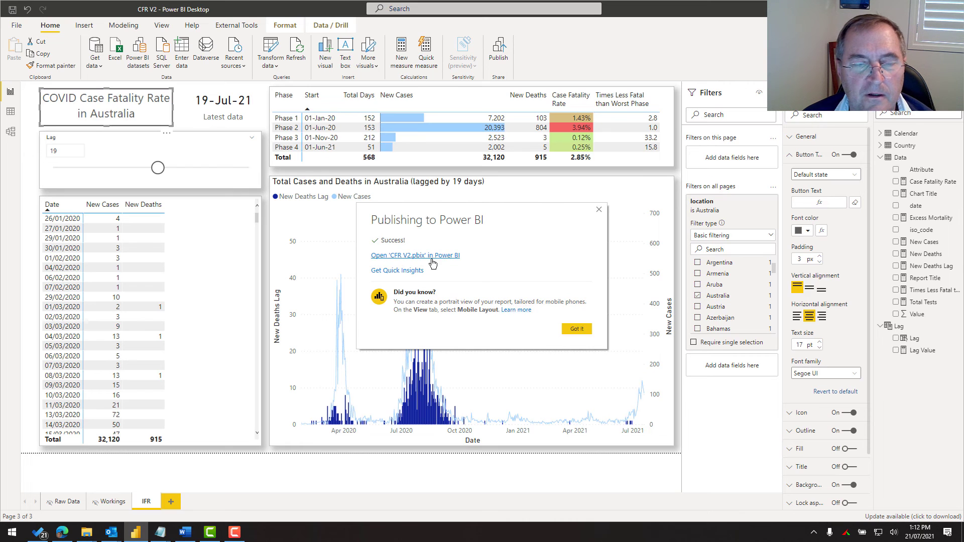
left_click(430, 265)
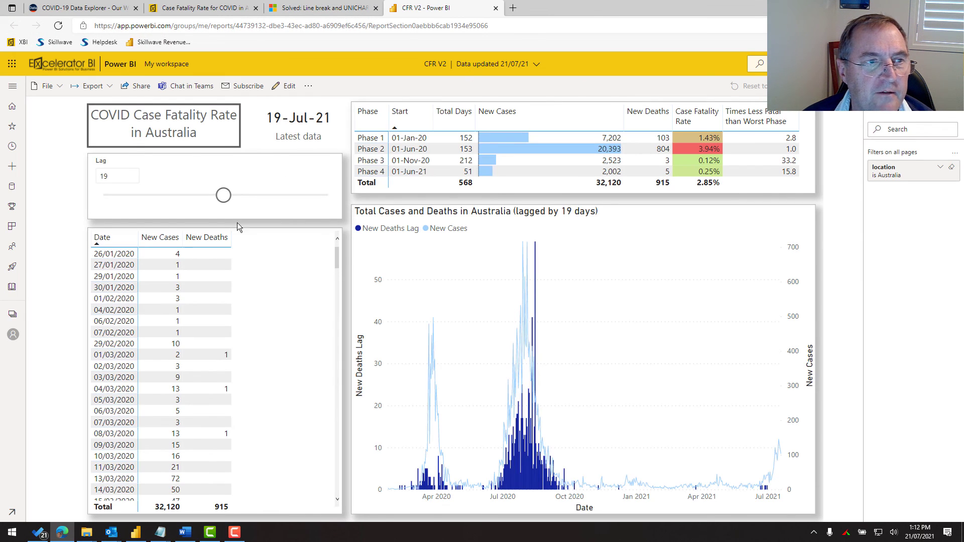
Step: Open the schedule refresh settings of the CFR V2 dataset in My workspace
left_click(12, 88)
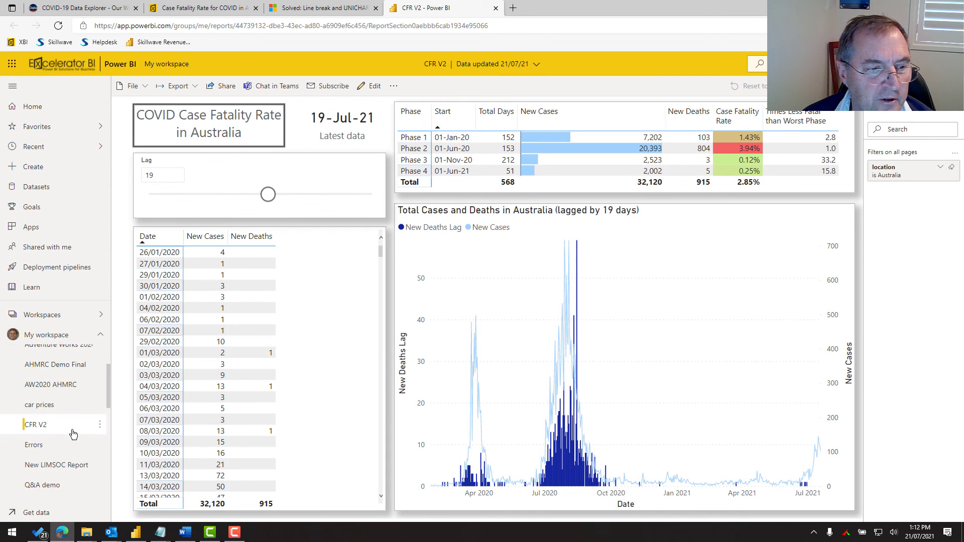
scroll(56, 430, "down", 3)
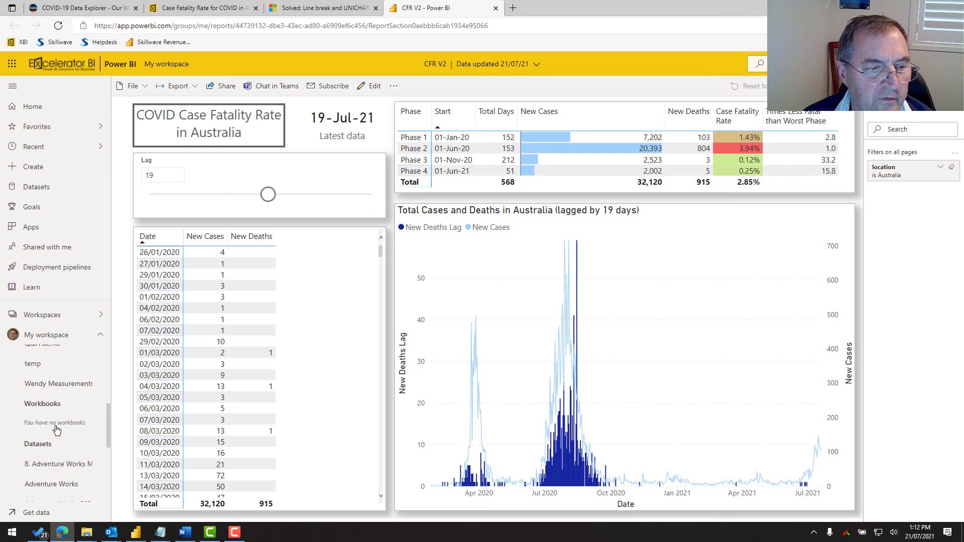
scroll(60, 417, "up", 4)
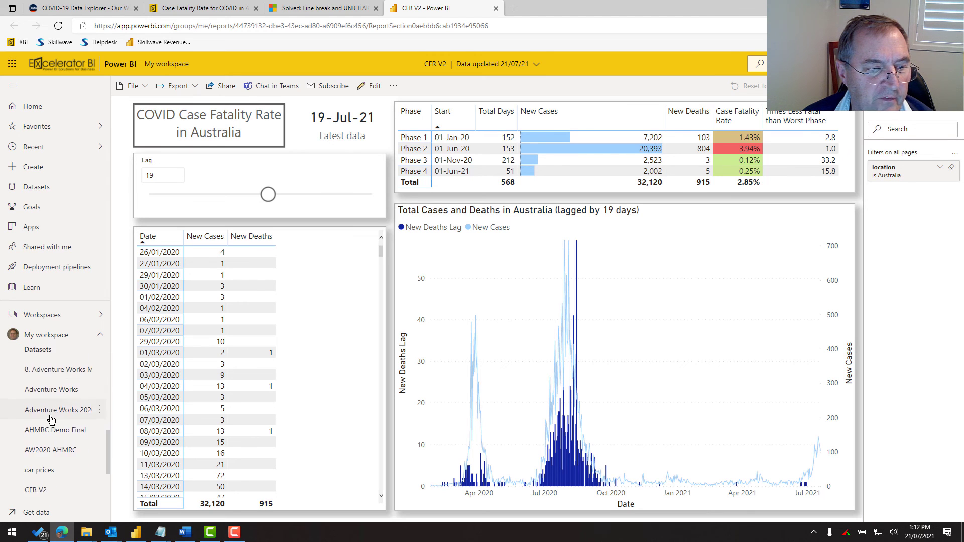
left_click(49, 447)
left_click(100, 442)
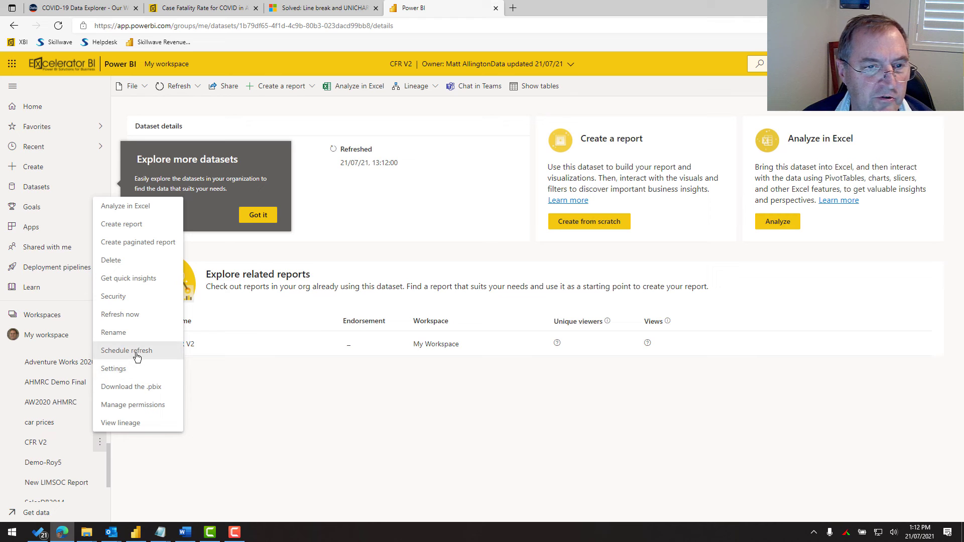
left_click(136, 353)
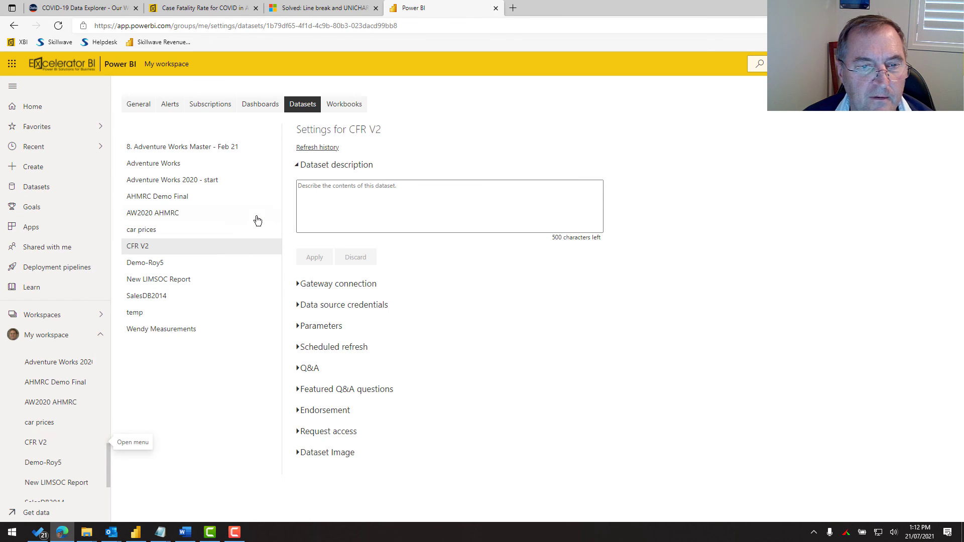
Step: Expand the Scheduled refresh settings and turn on keeping the CFR V2 data up to date
left_click(316, 350)
scroll(325, 314, "down", 3)
left_click(312, 241)
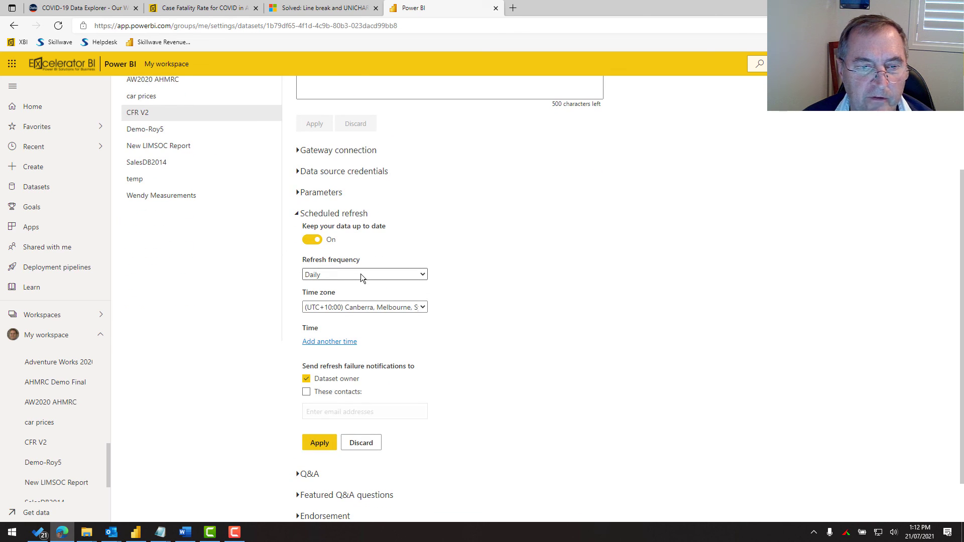
Step: Add a daily refresh time of 7:00 AM to the schedule
left_click(340, 342)
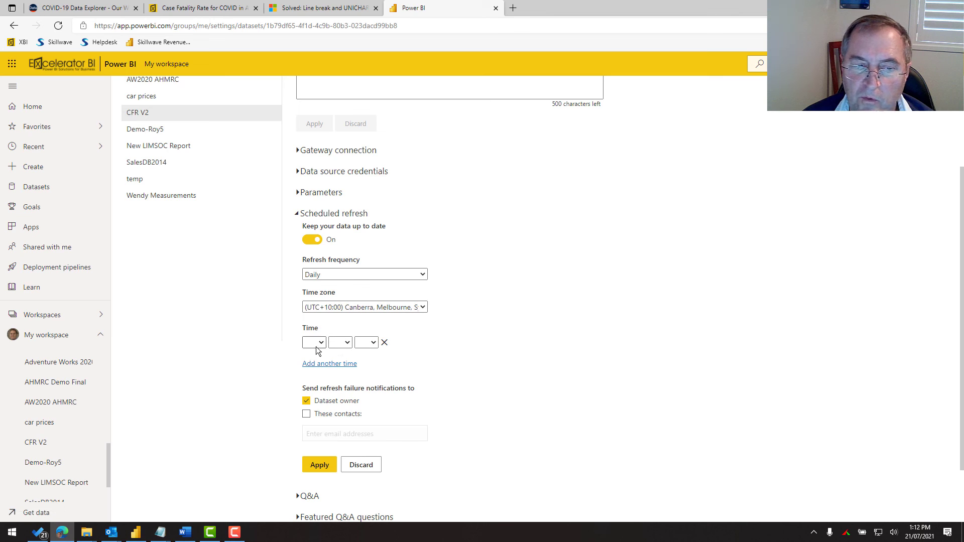
left_click(314, 343)
left_click(315, 247)
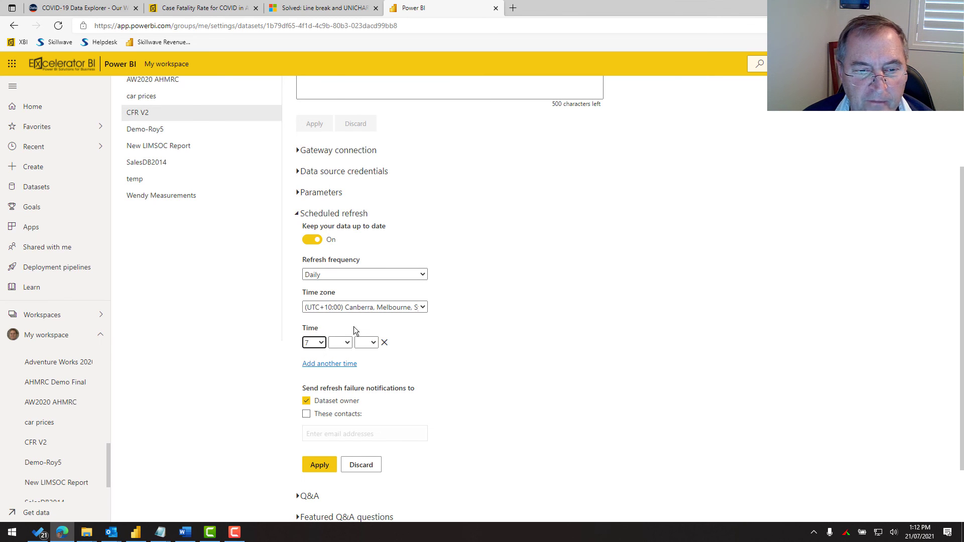
left_click(344, 346)
left_click(341, 375)
left_click(371, 343)
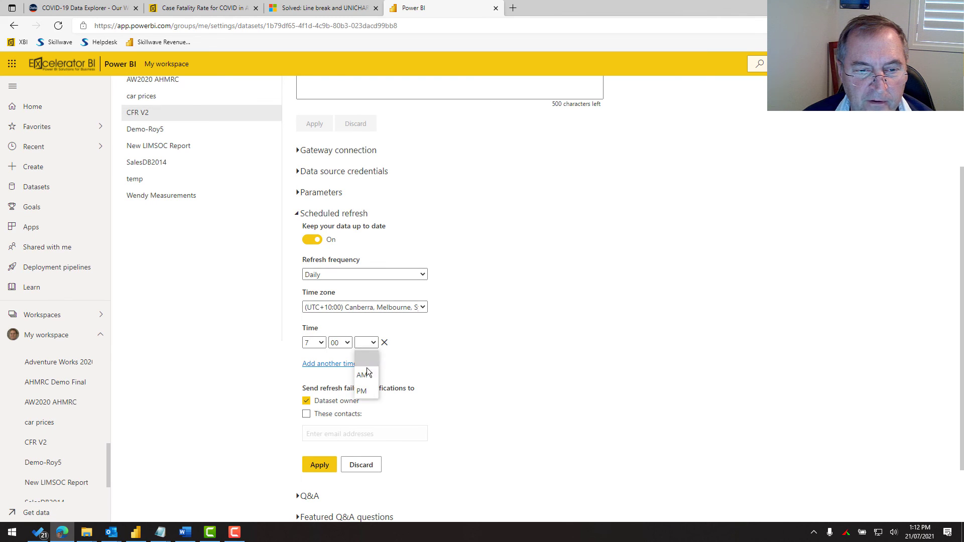
Step: Add a second daily refresh time of 12:00 PM
left_click(338, 366)
left_click(314, 365)
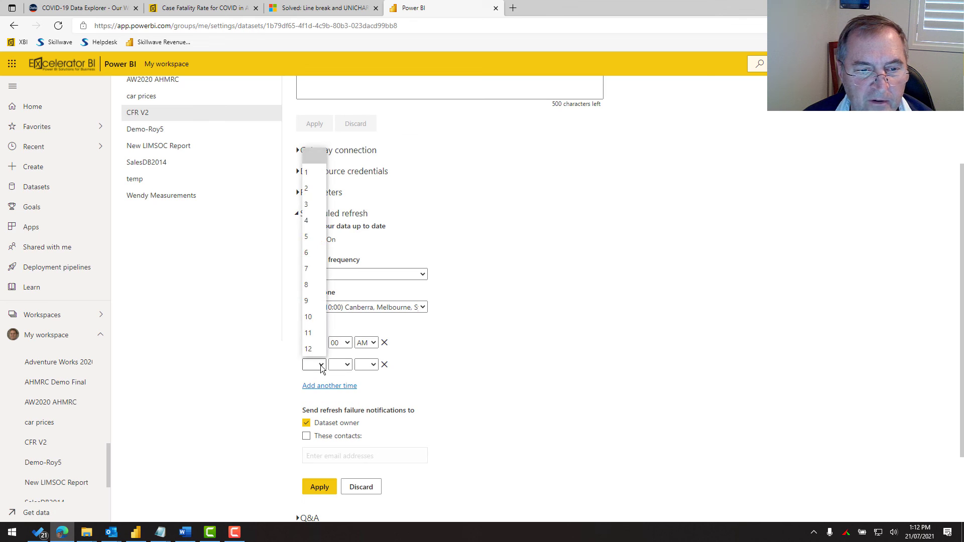
left_click(319, 349)
left_click(341, 365)
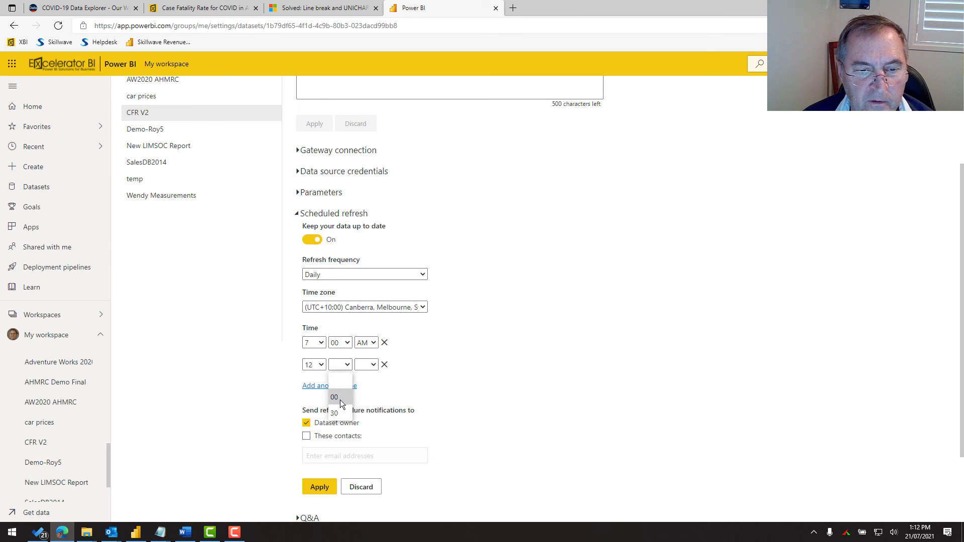
left_click(339, 397)
left_click(366, 365)
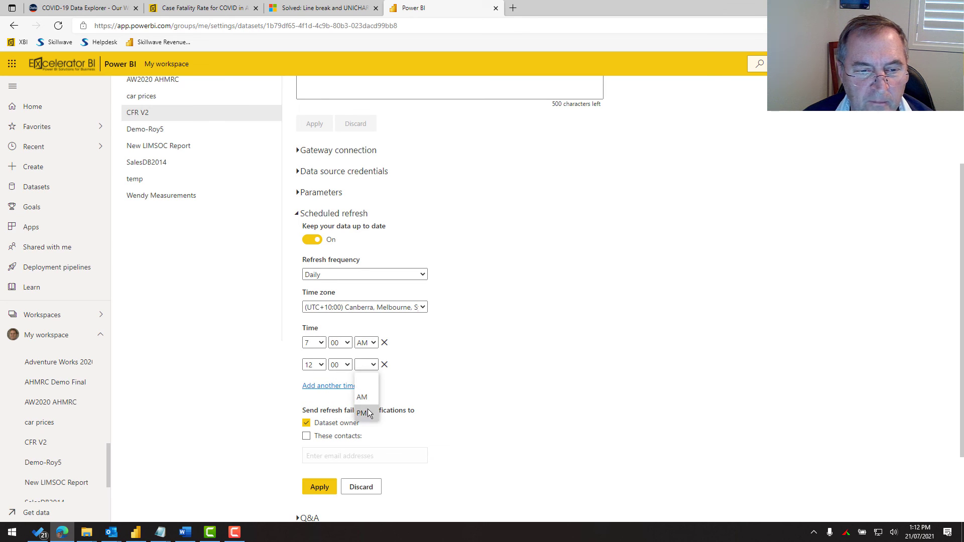
left_click(364, 412)
Step: Add a third daily refresh time of 7:00 PM and apply the refresh schedule
left_click(327, 386)
left_click(324, 389)
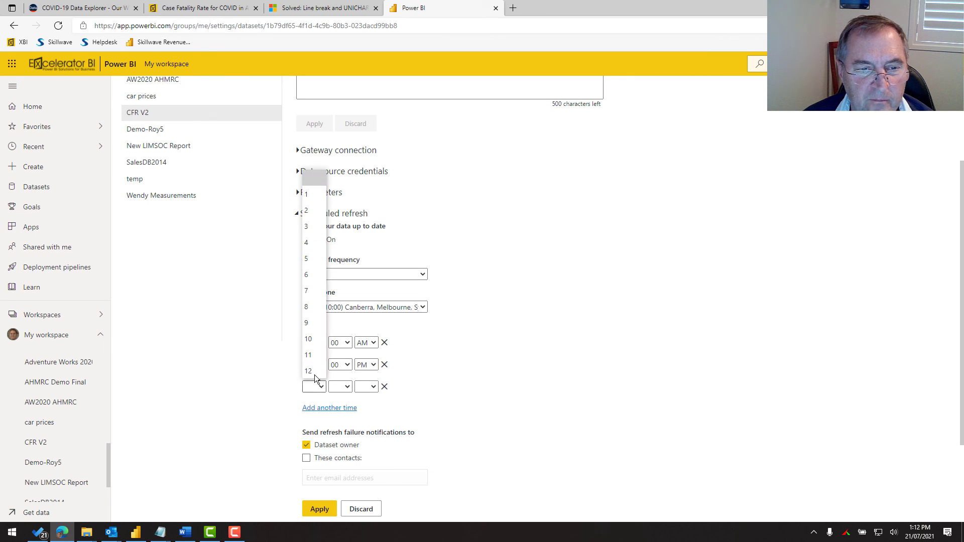
left_click(309, 290)
left_click(342, 390)
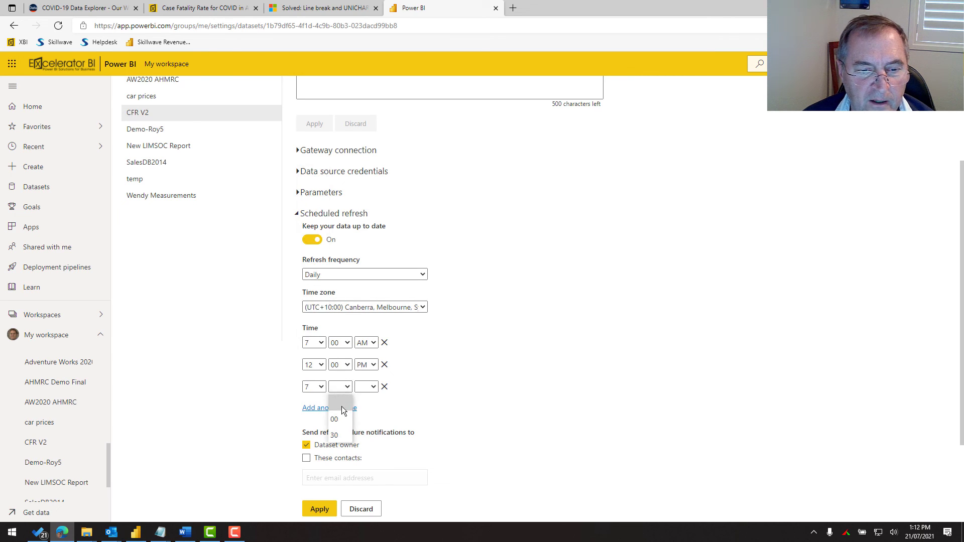
left_click(342, 416)
left_click(372, 388)
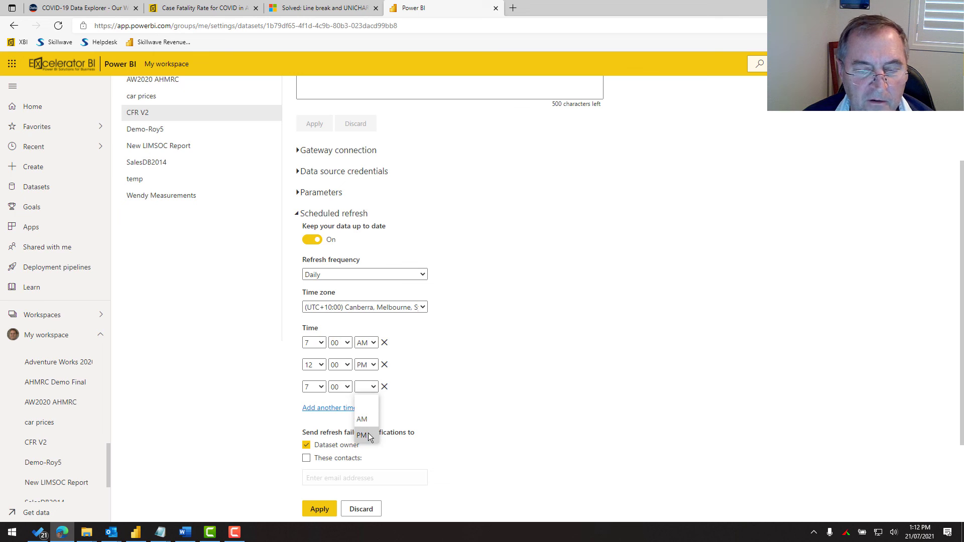
left_click(364, 436)
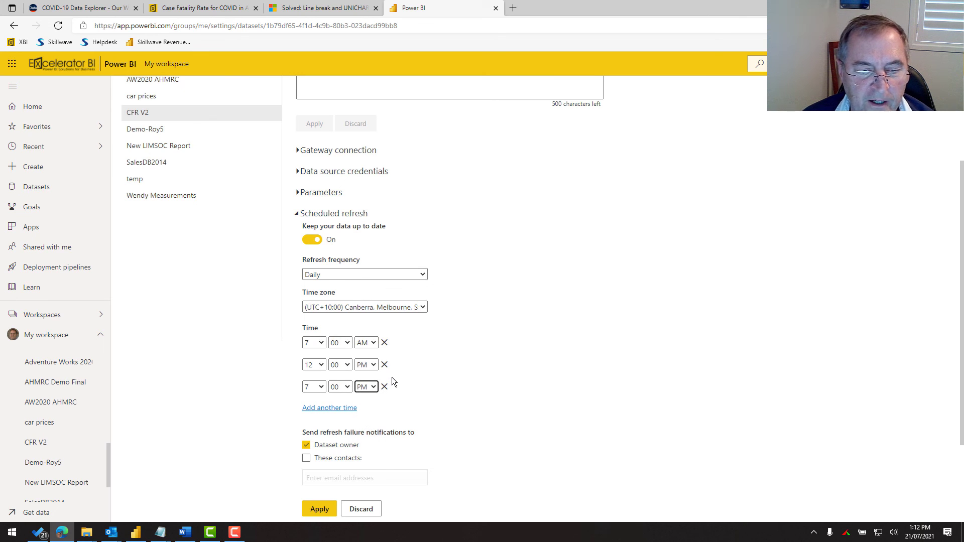
scroll(351, 427, "down", 1)
left_click(325, 442)
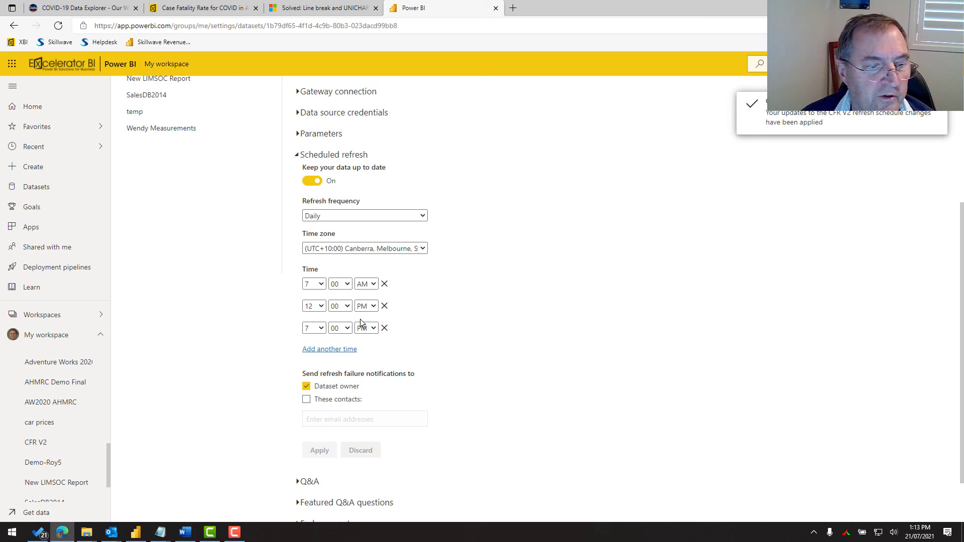
Step: Return to the CFR V2 report in My workspace
scroll(55, 382, "up", 2)
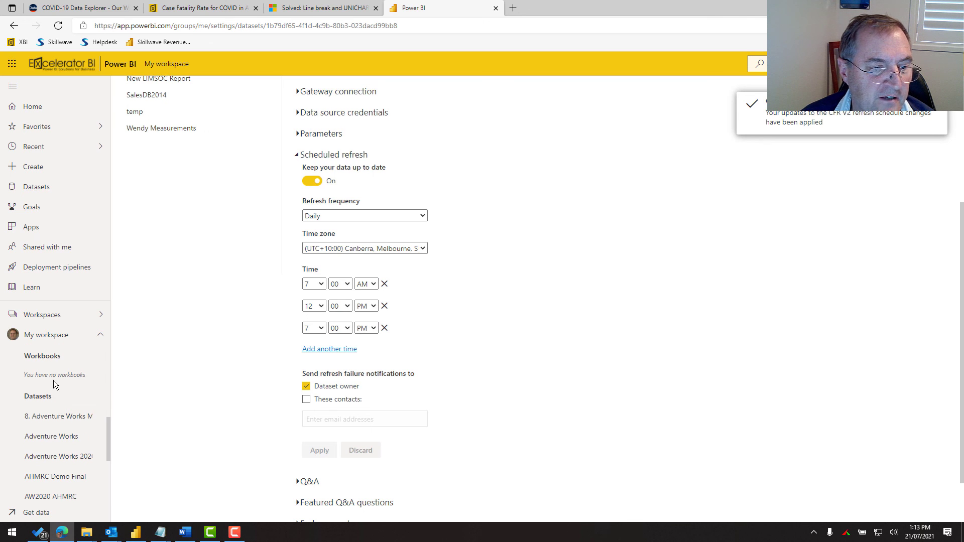
scroll(53, 381, "up", 3)
left_click(44, 359)
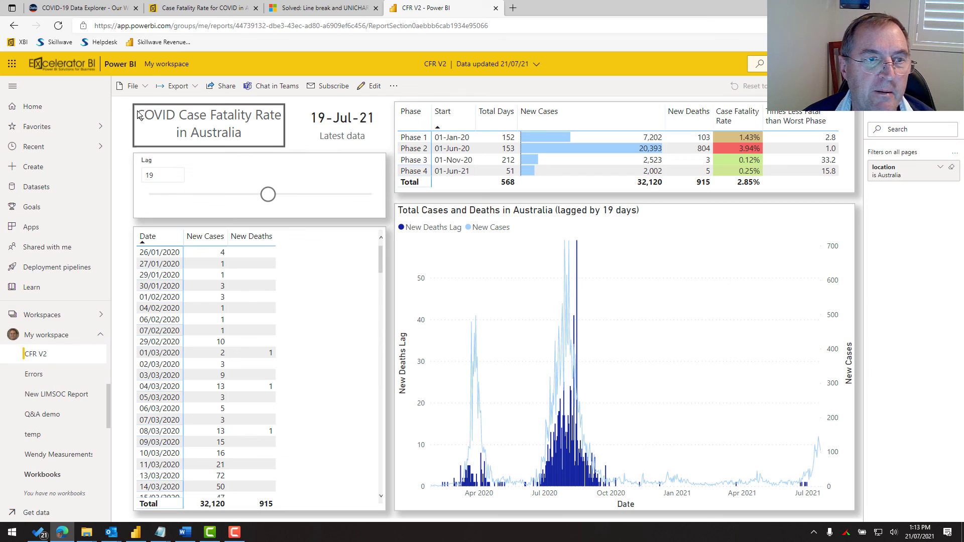
Step: Create a public Publish to web embed code for the CFR V2 report and close the sharing dialog
left_click(132, 86)
mouse_move(160, 184)
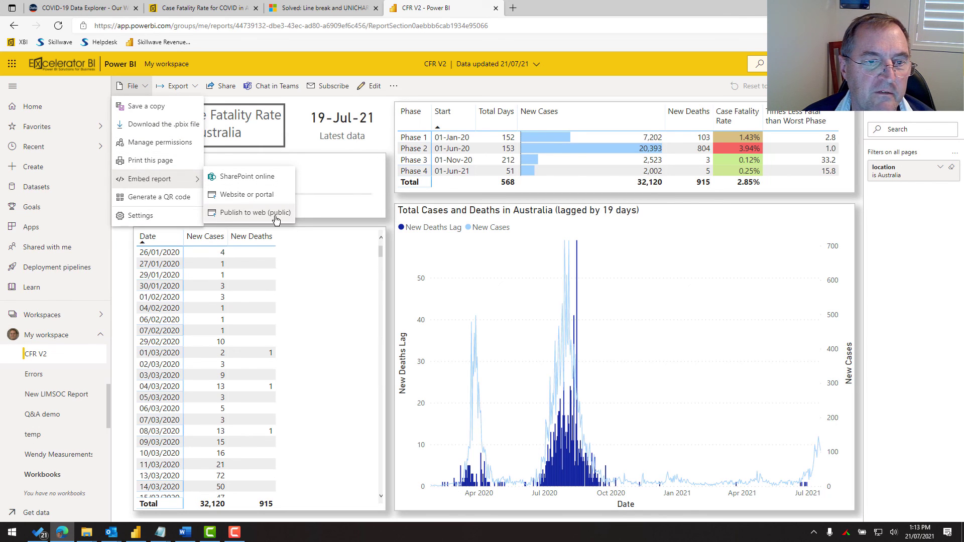
left_click(241, 213)
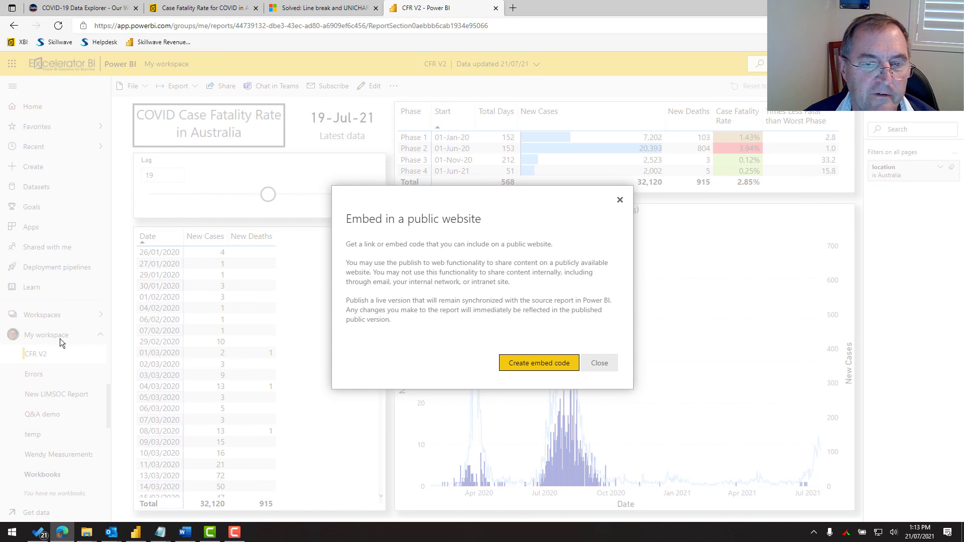
left_click(539, 364)
left_click(537, 356)
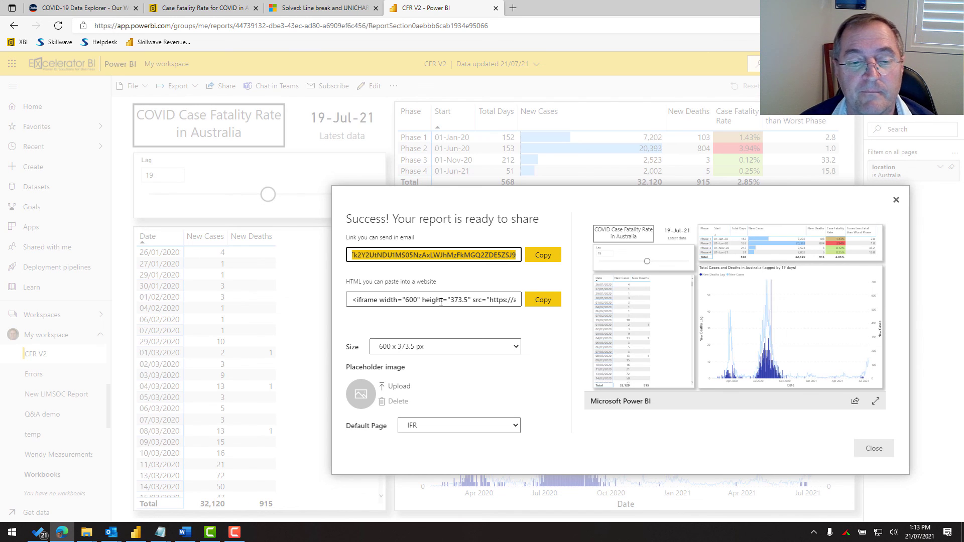
key("Escape")
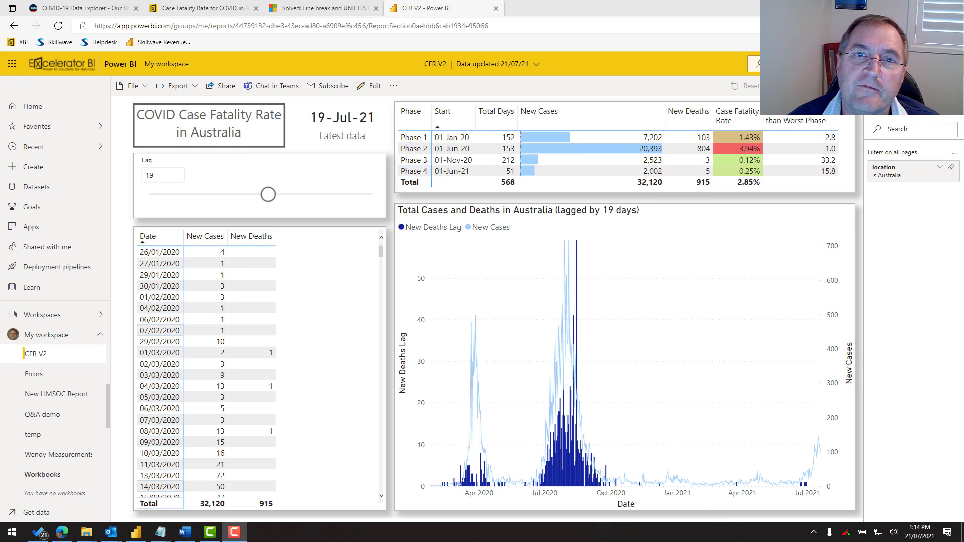